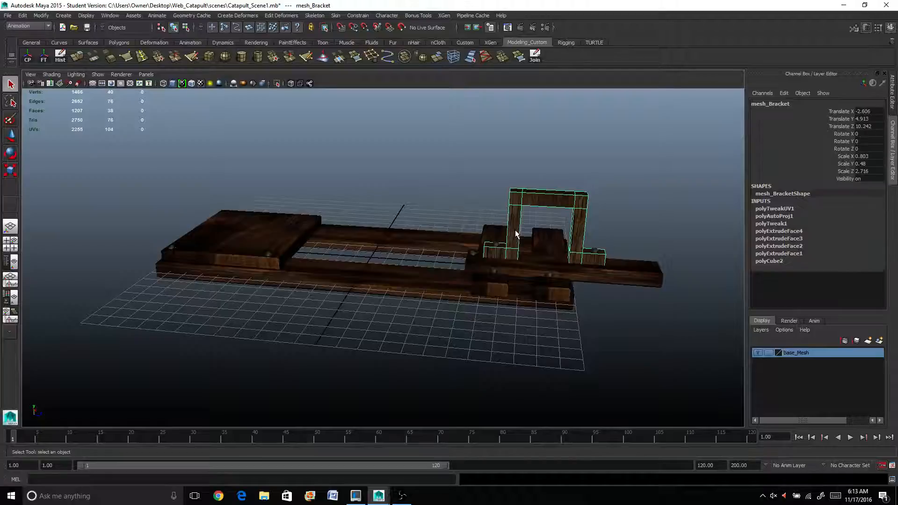
Step: Duplicate the upright bracket and move the copy over the platform at the other end, to about Z -8.05
{"action": "left_click_drag", "start_coordinate": [512, 281], "coordinate": [515, 269], "text": "alt"}
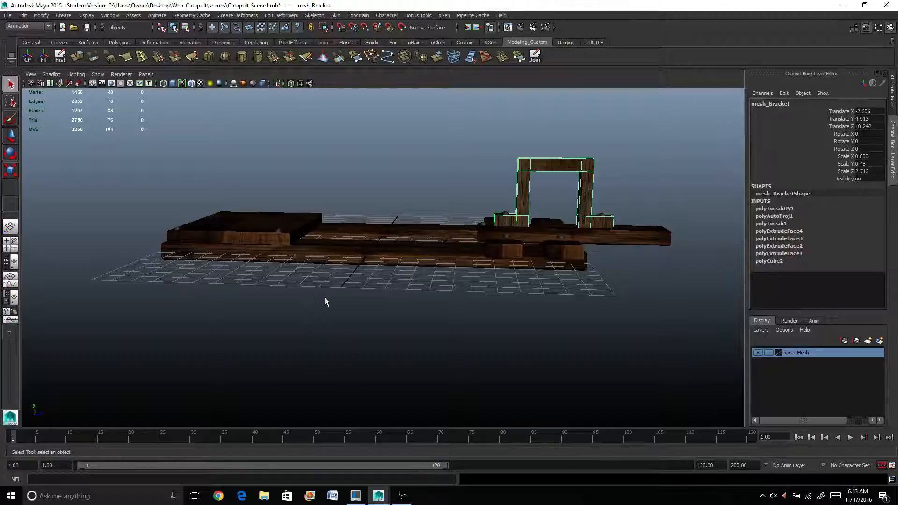
{"action": "left_click_drag", "start_coordinate": [324, 301], "coordinate": [320, 198], "text": "alt"}
{"action": "left_click_drag", "start_coordinate": [538, 185], "coordinate": [539, 184], "text": "alt"}
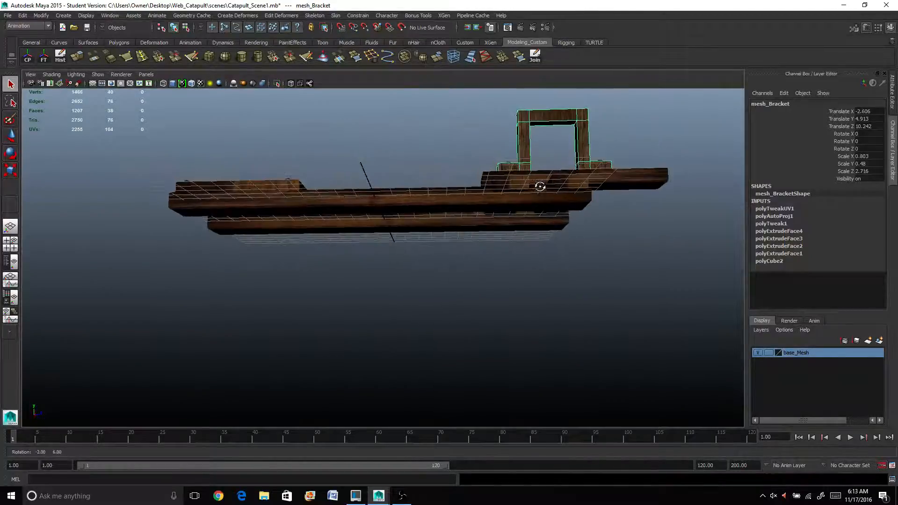
{"action": "key", "text": "ctrl+d"}
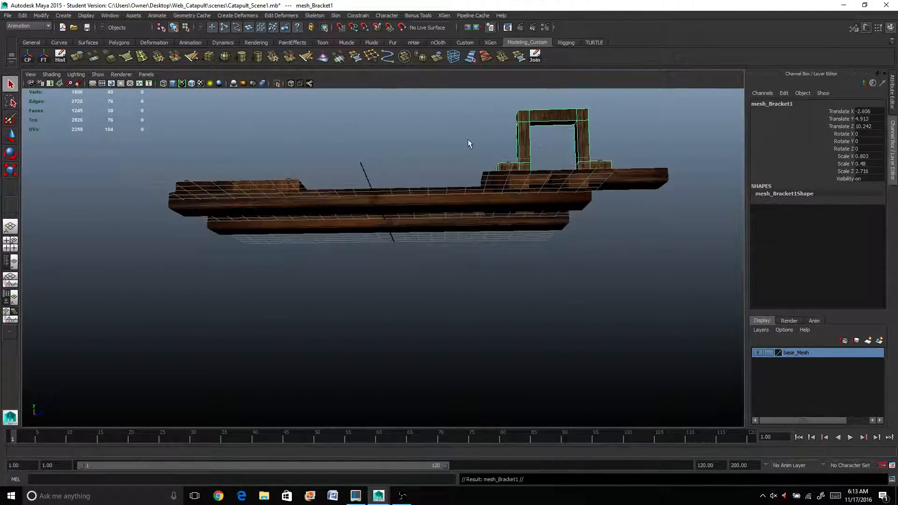
{"action": "left_click_drag", "start_coordinate": [518, 197], "coordinate": [567, 191], "text": "alt"}
{"action": "key", "text": "w"}
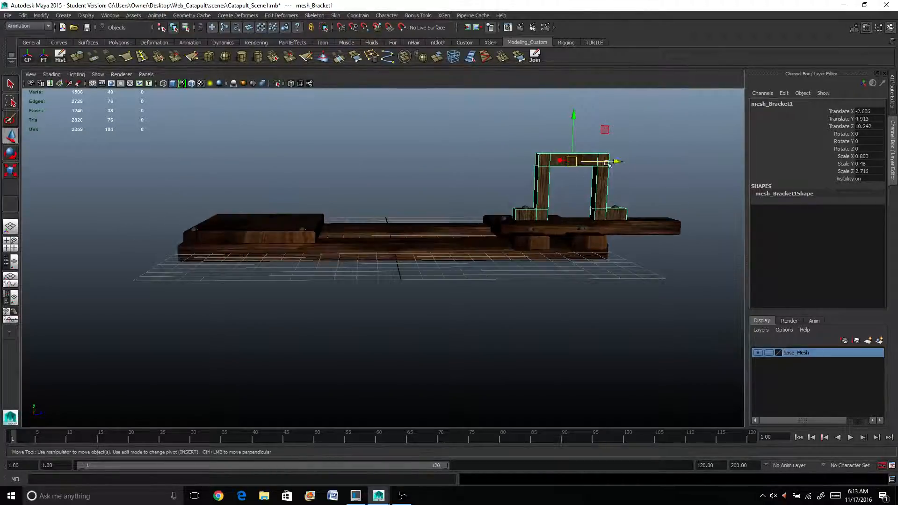
{"action": "left_click_drag", "start_coordinate": [609, 164], "coordinate": [382, 193]}
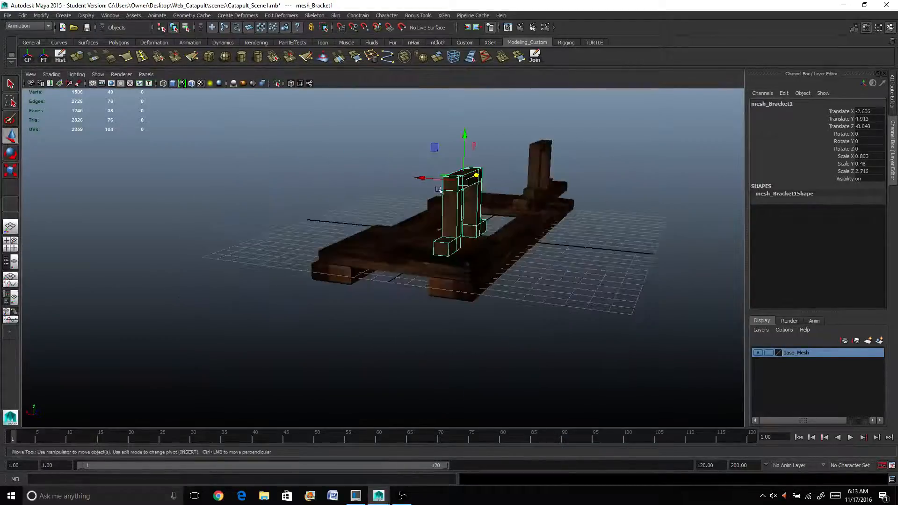
Step: Rotate the copied bracket to 90 degrees around Z so it lies flat
{"action": "key", "text": "e"}
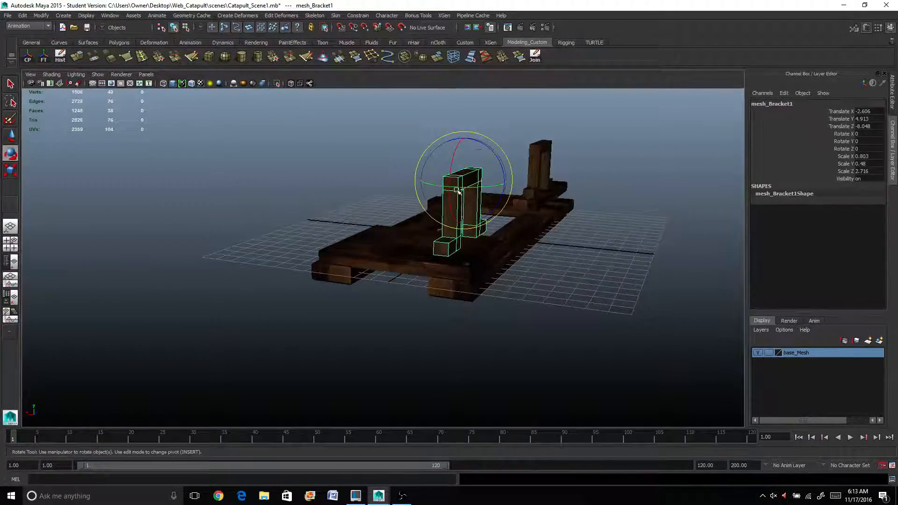
{"action": "left_click_drag", "start_coordinate": [484, 151], "coordinate": [466, 178]}
{"action": "double_click", "coordinate": [870, 148]}
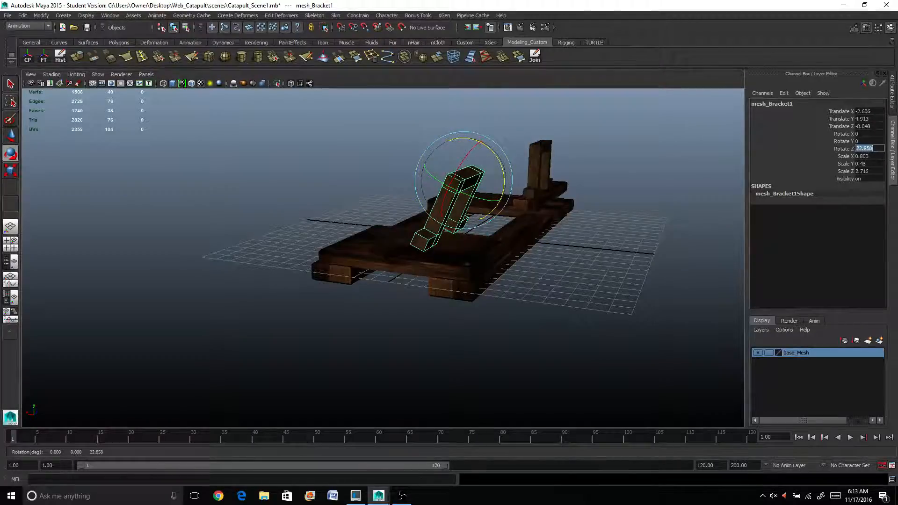
{"action": "type", "text": "90"}
{"action": "key", "text": "Return"}
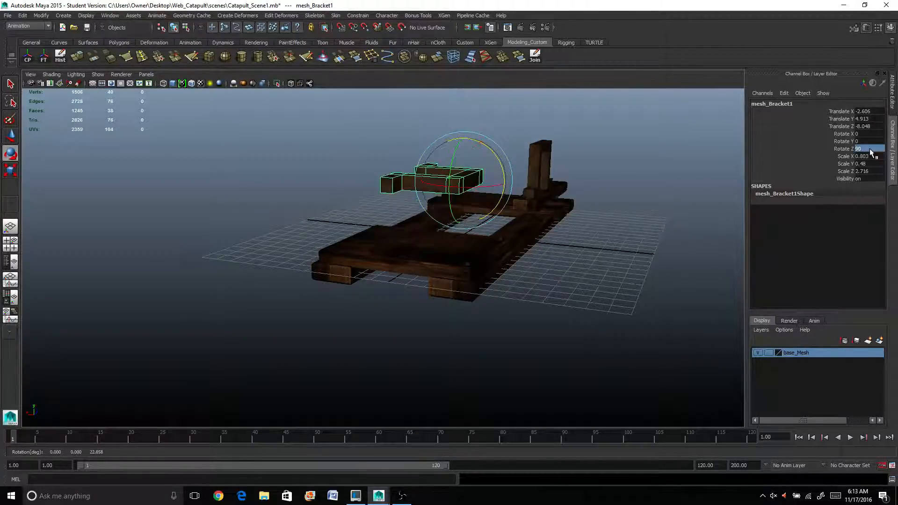
Step: Move the flat bracket down beside the platform end's side beam, to about X -7.65 and Y -0.04
{"action": "key", "text": "w"}
{"action": "left_click_drag", "start_coordinate": [421, 178], "coordinate": [545, 236]}
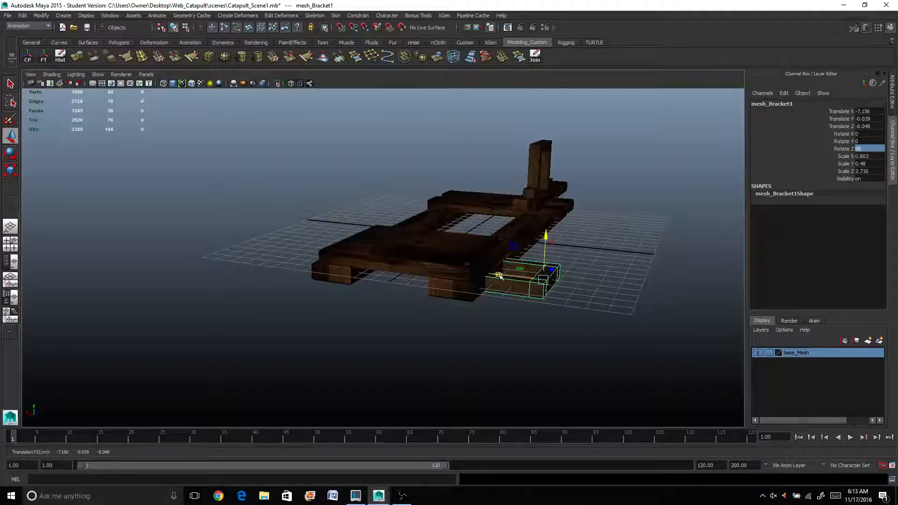
{"action": "left_click_drag", "start_coordinate": [500, 276], "coordinate": [463, 283]}
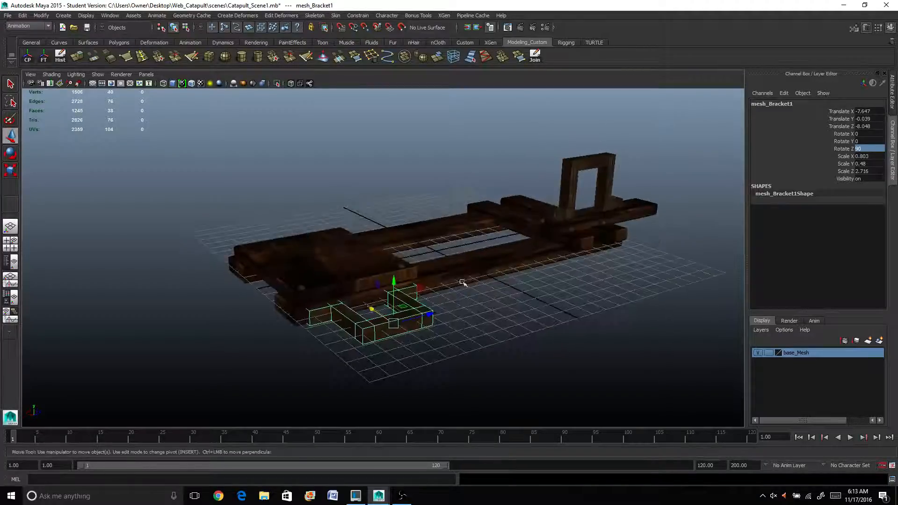
Step: Scale the flat bracket down uniformly to about 0.349, 0.209 and 1.18 in X, Y and Z
{"action": "scroll", "coordinate": [416, 315], "scroll_direction": "up", "scroll_amount": 10}
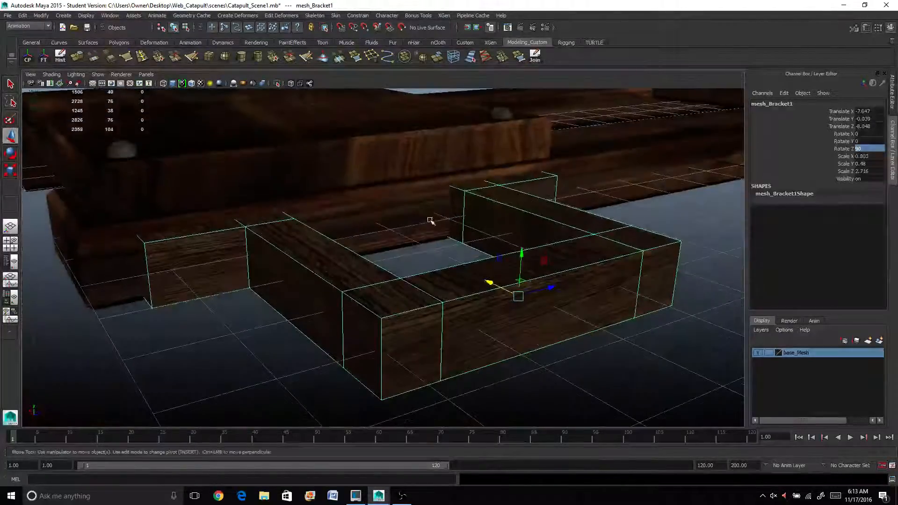
{"action": "scroll", "coordinate": [317, 252], "scroll_direction": "down", "scroll_amount": 3}
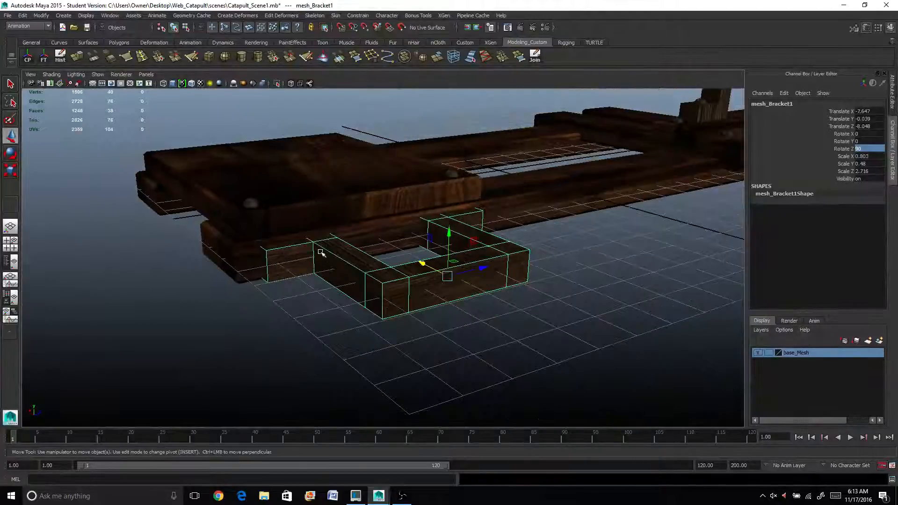
{"action": "mouse_move", "coordinate": [317, 253]}
{"action": "left_mouse_down", "text": "alt"}
{"action": "mouse_move", "coordinate": [331, 296]}
{"action": "mouse_move", "coordinate": [317, 251]}
{"action": "left_mouse_up", "text": "alt"}
{"action": "scroll", "coordinate": [282, 244], "scroll_direction": "up", "scroll_amount": 3}
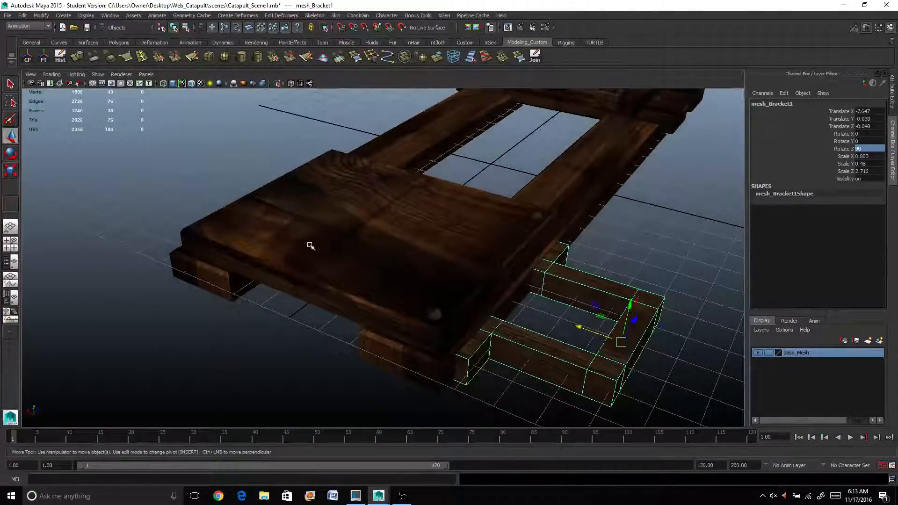
{"action": "key", "text": "r"}
{"action": "left_click_drag", "start_coordinate": [621, 342], "coordinate": [517, 357]}
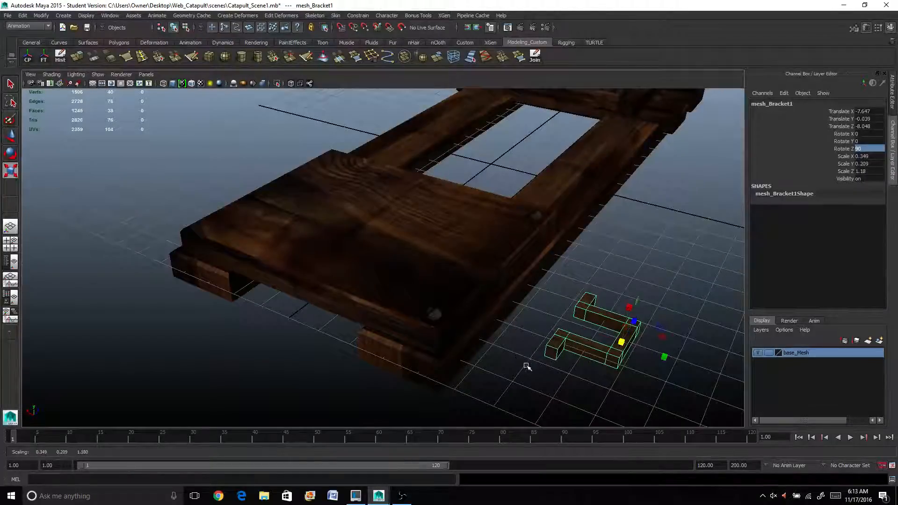
Step: Place the small bracket against the side beam near its platform end, at about X -5.94 and Z -10.02
{"action": "key", "text": "w"}
{"action": "left_click_drag", "start_coordinate": [579, 324], "coordinate": [513, 319]}
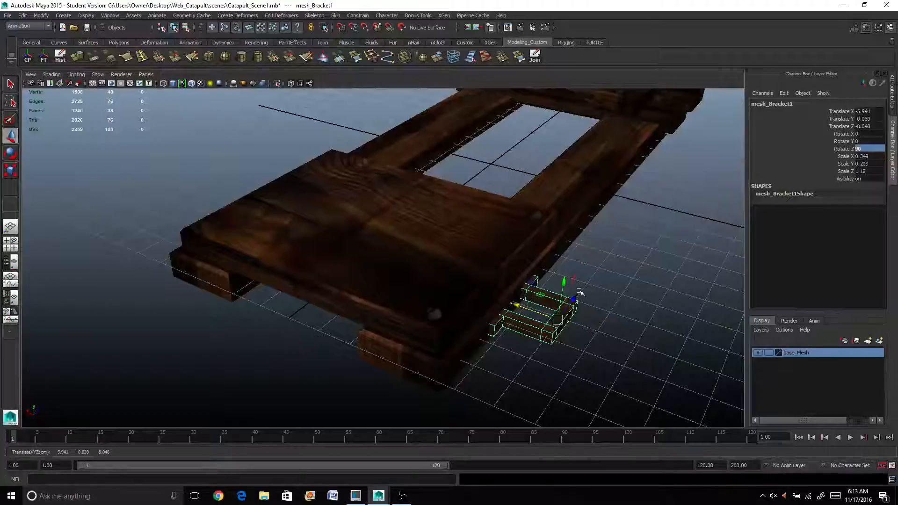
{"action": "left_click_drag", "start_coordinate": [575, 303], "coordinate": [484, 329]}
{"action": "scroll", "coordinate": [533, 334], "scroll_direction": "up", "scroll_amount": 4}
{"action": "middle_click_drag", "start_coordinate": [484, 329], "coordinate": [482, 313], "text": "alt"}
{"action": "left_click_drag", "start_coordinate": [484, 312], "coordinate": [531, 279], "text": "alt"}
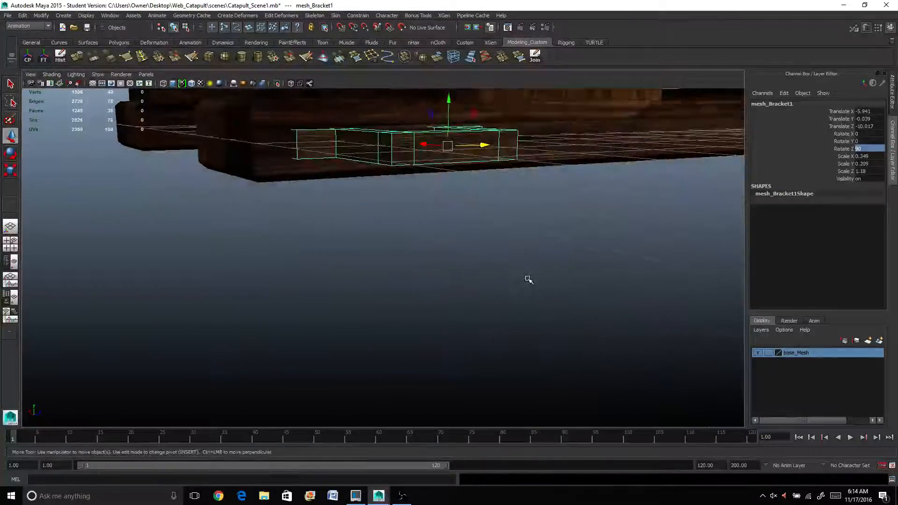
Step: Thicken the small side bracket by stretching its X scale to about 0.58
{"action": "key", "text": "r"}
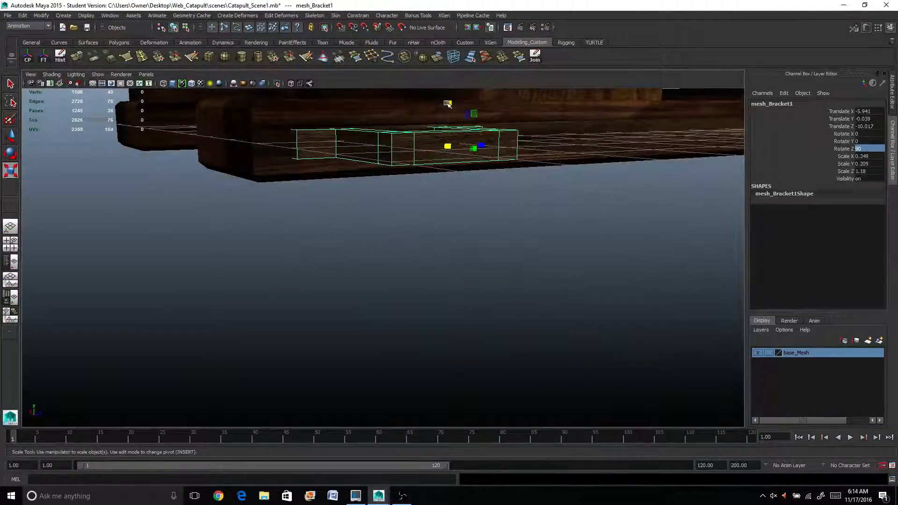
{"action": "left_click_drag", "start_coordinate": [452, 106], "coordinate": [454, 73]}
{"action": "left_click_drag", "start_coordinate": [435, 166], "coordinate": [456, 248], "text": "alt"}
{"action": "middle_click_drag", "start_coordinate": [437, 299], "coordinate": [489, 229], "text": "alt"}
{"action": "left_click_drag", "start_coordinate": [494, 221], "coordinate": [455, 229], "text": "alt"}
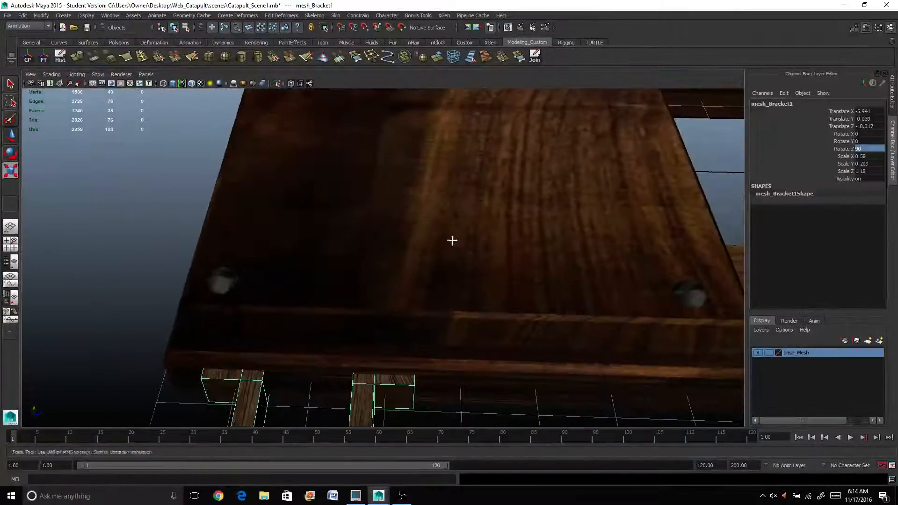
Step: Duplicate the upright bracket again and lower the copy into the frame, to about Y 2.68 and Z 8.73
{"action": "middle_click_drag", "start_coordinate": [451, 241], "coordinate": [375, 203], "text": "alt"}
{"action": "scroll", "coordinate": [473, 189], "scroll_direction": "down", "scroll_amount": 5}
{"action": "scroll", "coordinate": [376, 203], "scroll_direction": "down", "scroll_amount": 3}
{"action": "left_click_drag", "start_coordinate": [375, 201], "coordinate": [341, 240], "text": "alt"}
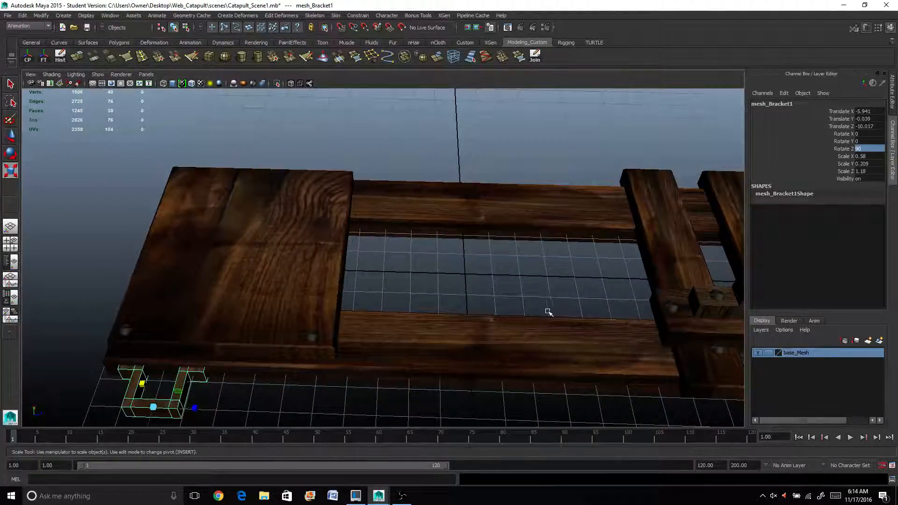
{"action": "scroll", "coordinate": [522, 313], "scroll_direction": "down", "scroll_amount": 5}
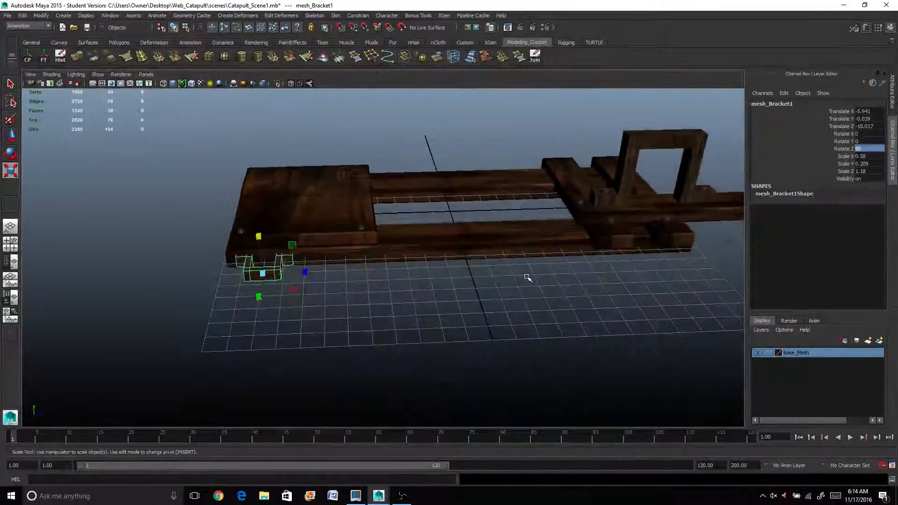
{"action": "left_click", "coordinate": [635, 153]}
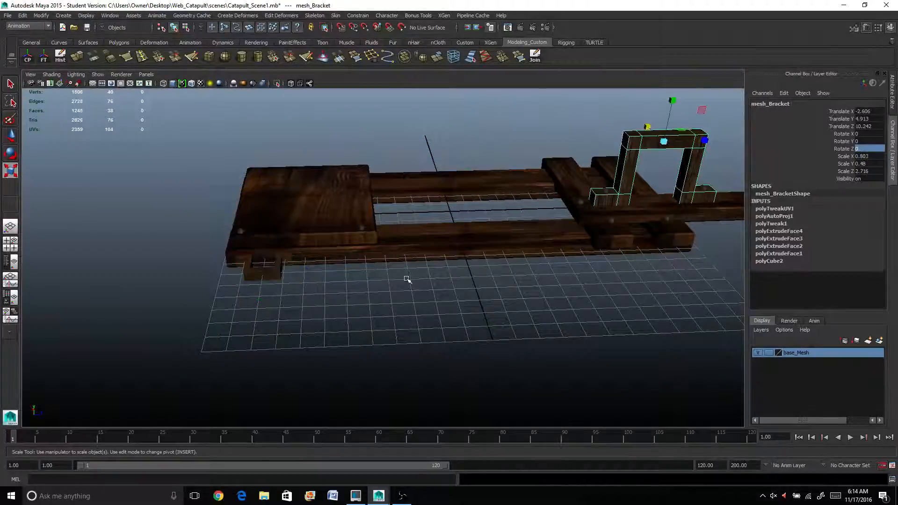
{"action": "key", "text": "ctrl+d"}
{"action": "key", "text": "w"}
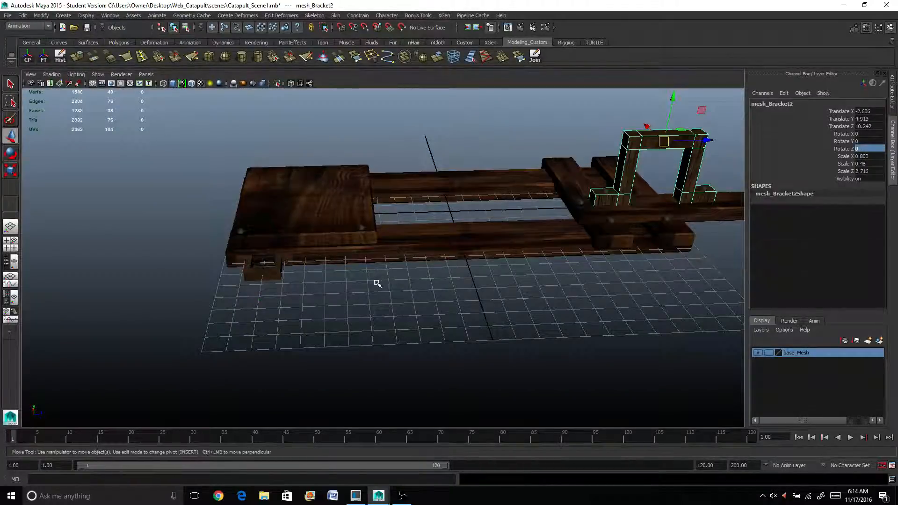
{"action": "left_click_drag", "start_coordinate": [705, 135], "coordinate": [573, 141]}
{"action": "left_click_drag", "start_coordinate": [534, 103], "coordinate": [544, 148]}
{"action": "left_click_drag", "start_coordinate": [572, 182], "coordinate": [670, 183]}
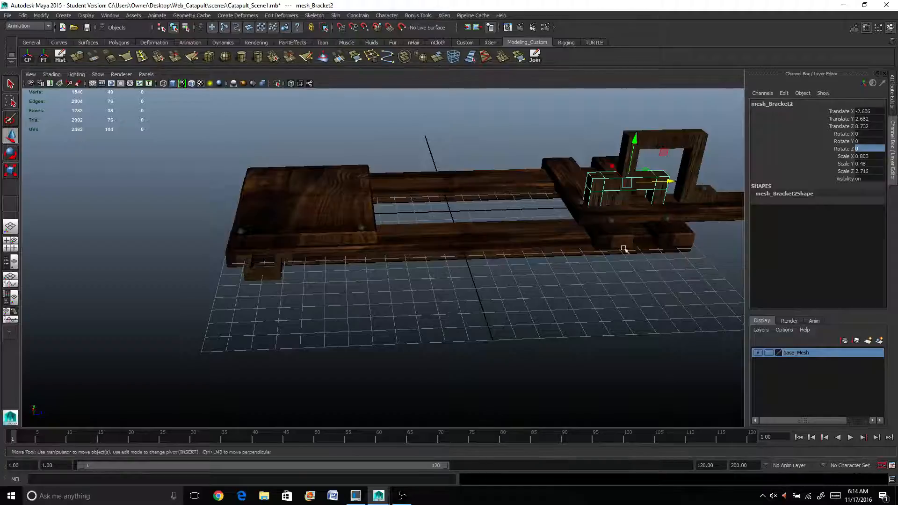
Step: Turn the lowered bracket copy upside down by setting its Z rotation to 180 degrees
{"action": "left_click_drag", "start_coordinate": [578, 262], "coordinate": [568, 235], "text": "alt"}
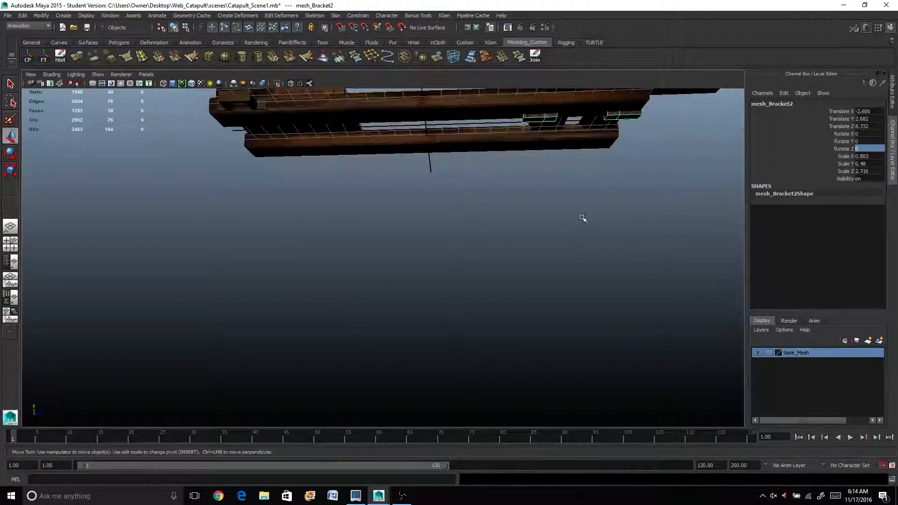
{"action": "key", "text": "e"}
{"action": "left_click_drag", "start_coordinate": [559, 178], "coordinate": [538, 251], "text": "alt"}
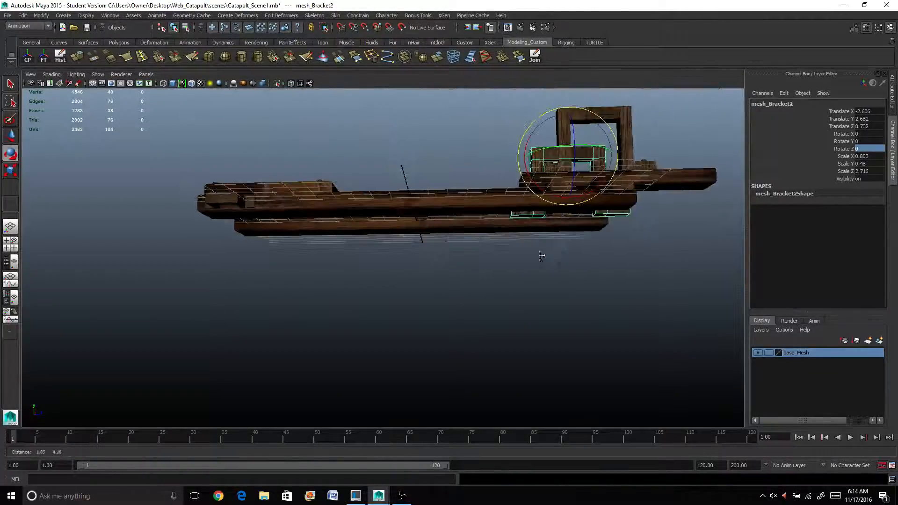
{"action": "left_click_drag", "start_coordinate": [572, 123], "coordinate": [567, 188]}
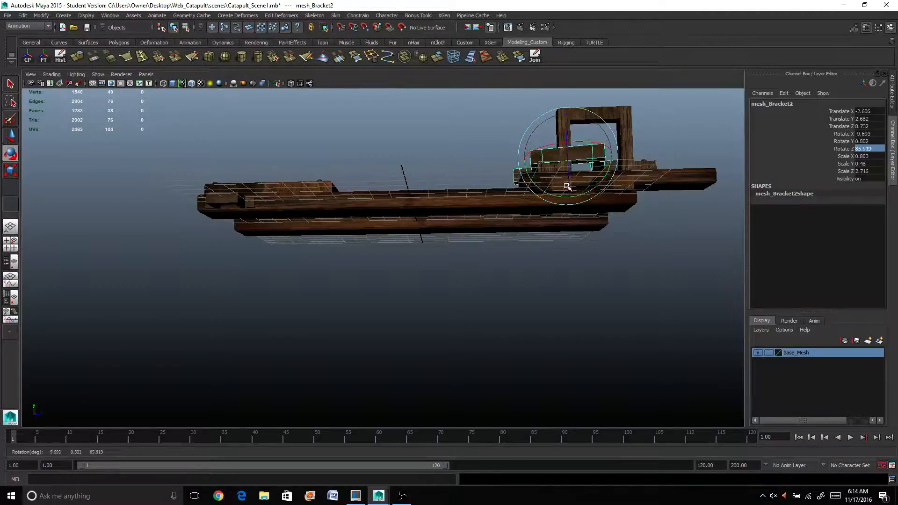
{"action": "key", "text": "ctrl+z"}
{"action": "left_click_drag", "start_coordinate": [575, 123], "coordinate": [582, 136]}
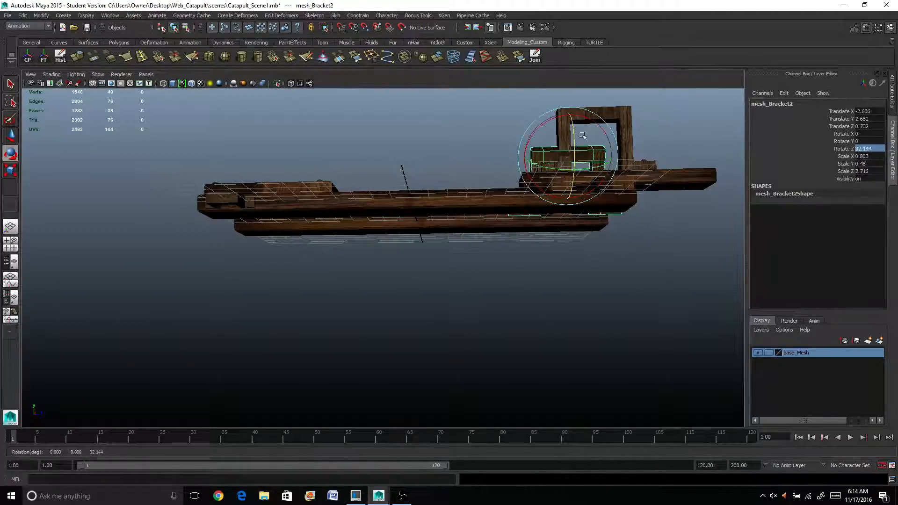
{"action": "left_click", "coordinate": [871, 148]}
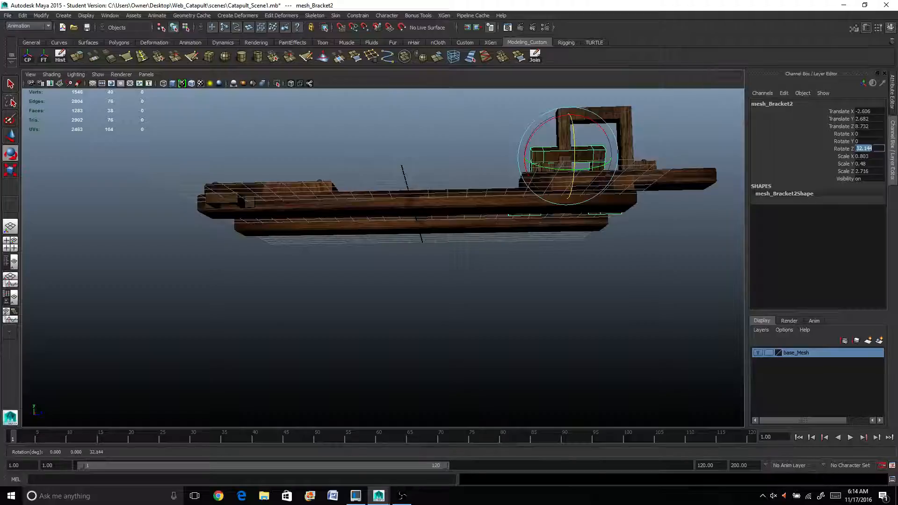
{"action": "type", "text": "180"}
{"action": "key", "text": "Return"}
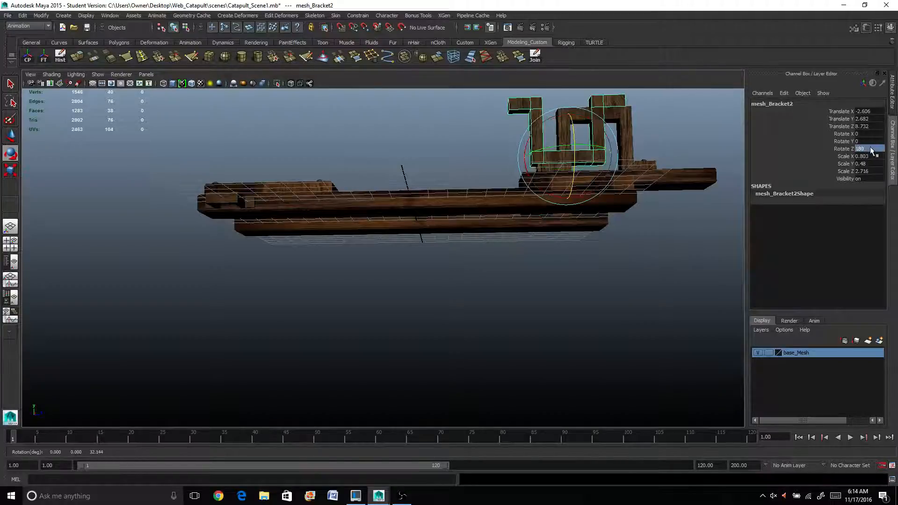
Step: Position the inverted bracket under the side beam and scale it down to about 0.681, 0.407 and 2.301
{"action": "key", "text": "w"}
{"action": "left_click_drag", "start_coordinate": [567, 113], "coordinate": [575, 209]}
{"action": "key", "text": "r"}
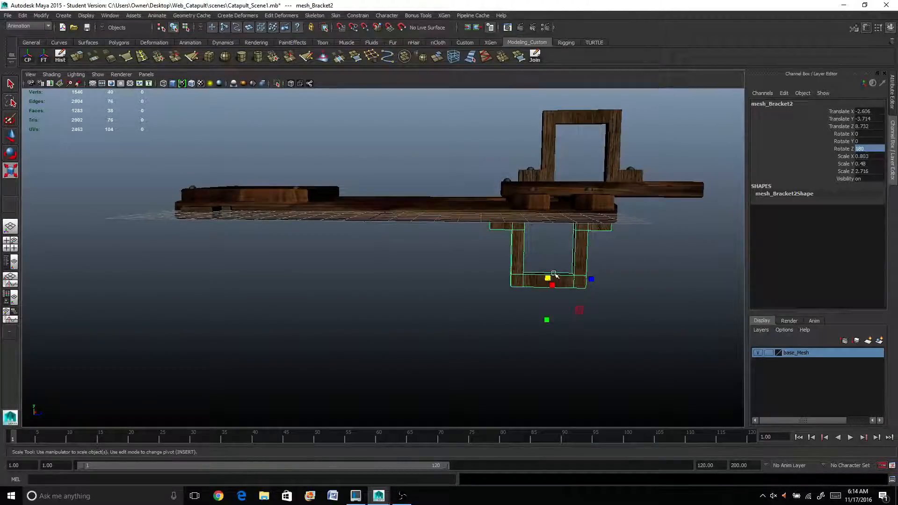
{"action": "left_click_drag", "start_coordinate": [554, 274], "coordinate": [565, 251], "text": "alt"}
{"action": "key", "text": "w"}
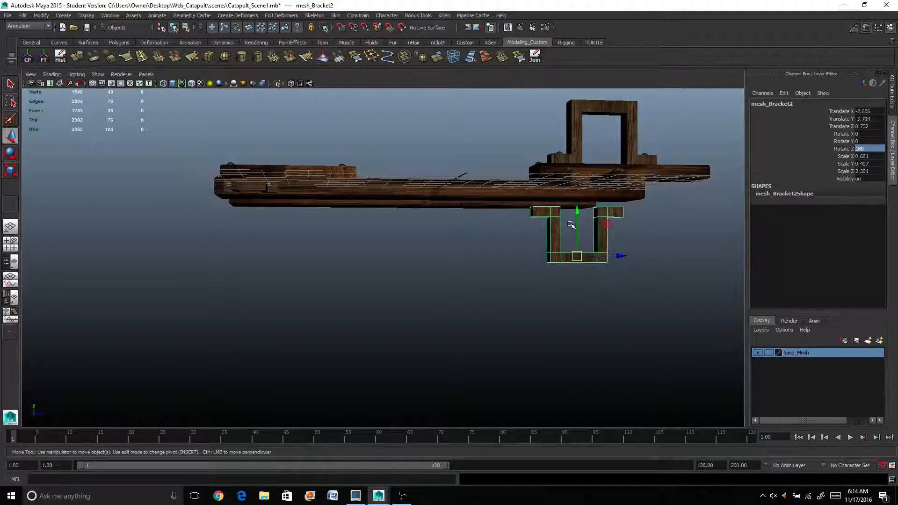
{"action": "left_click_drag", "start_coordinate": [580, 211], "coordinate": [420, 244]}
Step: Duplicate the inverted bracket beneath the side beam
{"action": "key", "text": "ctrl+d"}
{"action": "key", "text": "ctrl+z"}
{"action": "left_click_drag", "start_coordinate": [464, 162], "coordinate": [515, 174]}
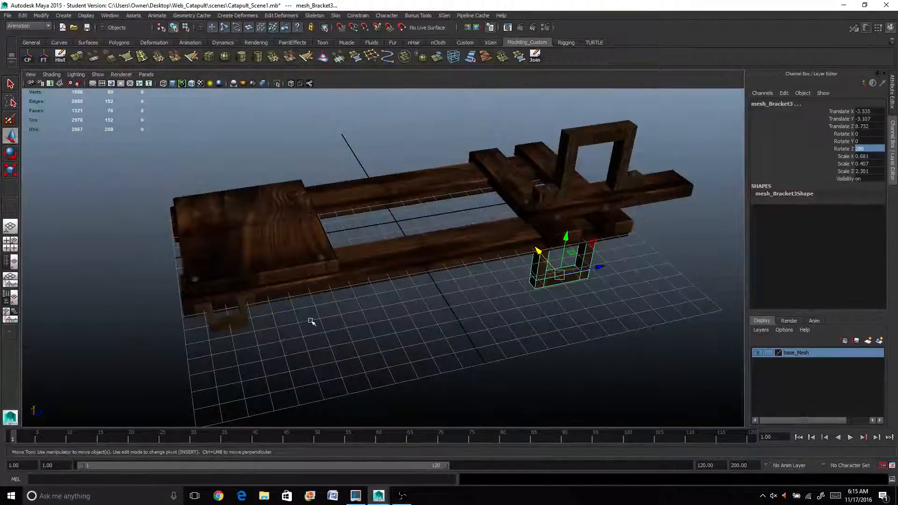
Step: Duplicate the screw on the side block and move the copy below the side beam, next to the inverted bracket
{"action": "scroll", "coordinate": [392, 276], "scroll_direction": "up", "scroll_amount": 3}
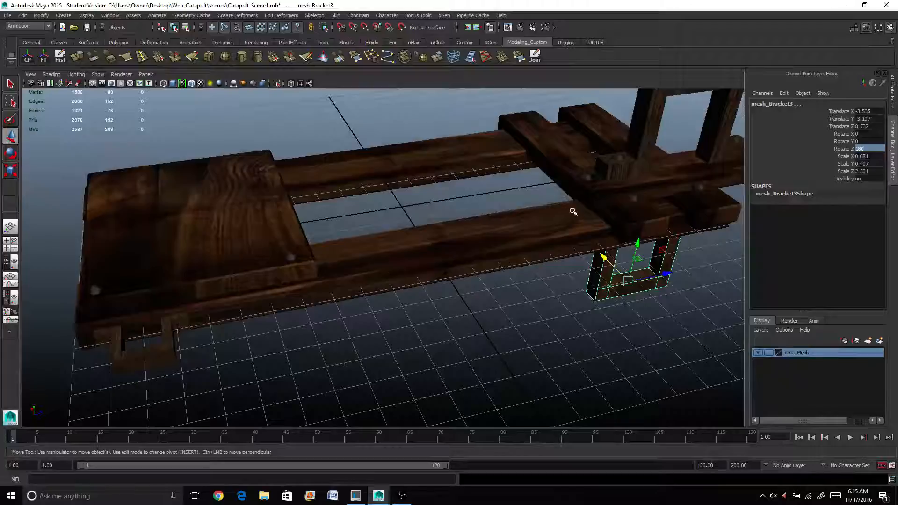
{"action": "left_click", "coordinate": [633, 197]}
{"action": "left_click_drag", "start_coordinate": [614, 229], "coordinate": [577, 225], "text": "alt"}
{"action": "key", "text": "ctrl+d"}
{"action": "left_click_drag", "start_coordinate": [603, 174], "coordinate": [593, 233]}
{"action": "left_click_drag", "start_coordinate": [628, 273], "coordinate": [600, 274]}
Step: Flip the copied screw by setting its Z rotation to 180 degrees
{"action": "left_click", "coordinate": [862, 149]}
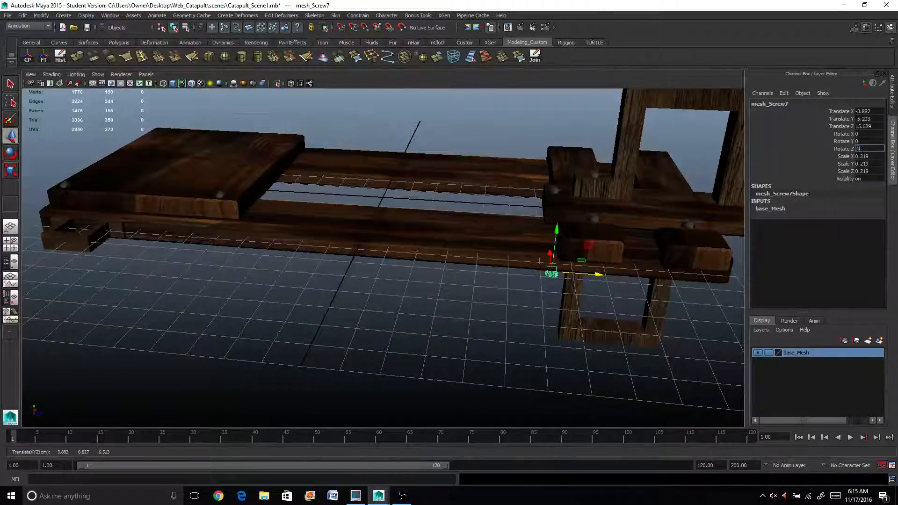
{"action": "type", "text": "180"}
{"action": "key", "text": "Return"}
{"action": "left_click_drag", "start_coordinate": [536, 300], "coordinate": [519, 195], "text": "alt"}
{"action": "middle_click_drag", "start_coordinate": [519, 194], "coordinate": [493, 305], "text": "alt"}
{"action": "scroll", "coordinate": [501, 211], "scroll_direction": "up", "scroll_amount": 5}
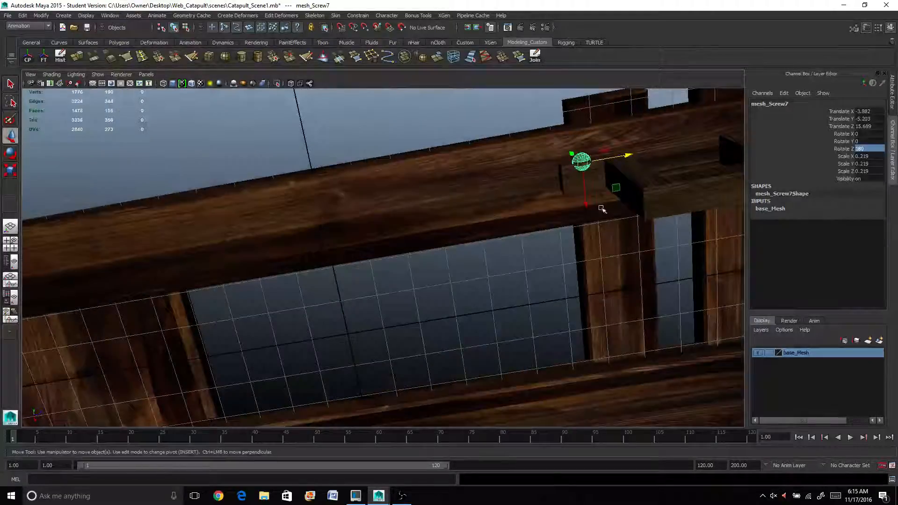
Step: Seat the flipped screw under the bracket's foot, and place a duplicate under the other foot at about Translate Z 20.184
{"action": "left_click_drag", "start_coordinate": [583, 200], "coordinate": [579, 182]}
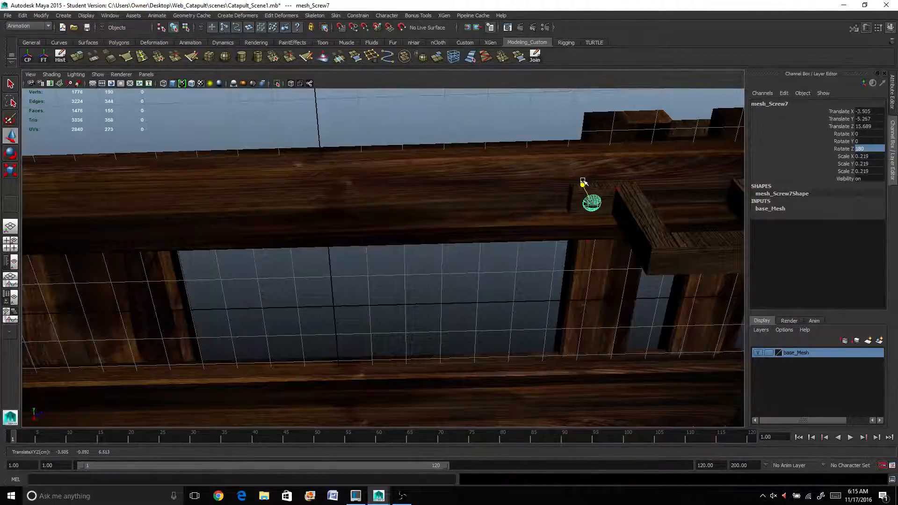
{"action": "scroll", "coordinate": [583, 182], "scroll_direction": "down", "scroll_amount": 3}
{"action": "key", "text": "ctrl+d"}
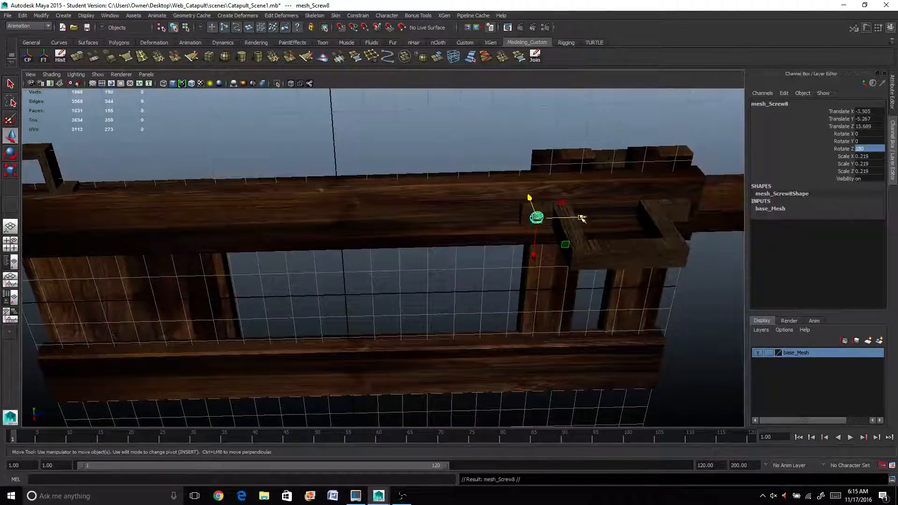
{"action": "left_click_drag", "start_coordinate": [584, 219], "coordinate": [723, 219]}
{"action": "scroll", "coordinate": [670, 235], "scroll_direction": "down", "scroll_amount": 4}
{"action": "left_click_drag", "start_coordinate": [495, 266], "coordinate": [531, 268], "text": "alt"}
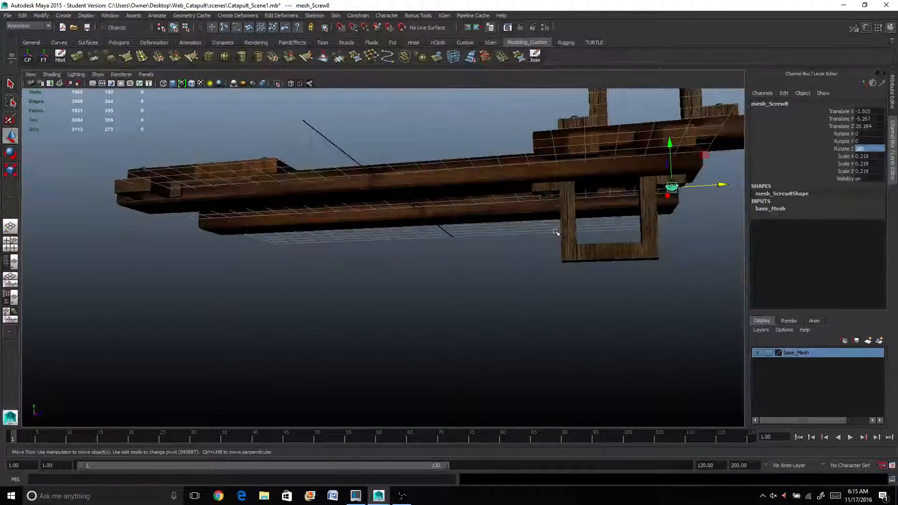
Step: Shorten the bracket below the side beam by raising its bottom vertices, and delete the unshortened duplicate overlapping it
{"action": "left_click", "coordinate": [546, 195]}
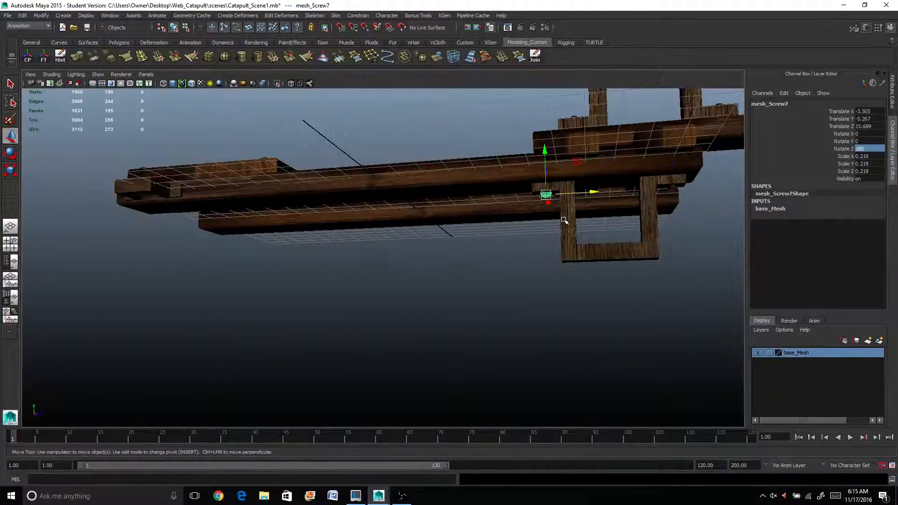
{"action": "left_click", "coordinate": [568, 227]}
{"action": "left_click_drag", "start_coordinate": [568, 227], "coordinate": [576, 275], "text": "alt"}
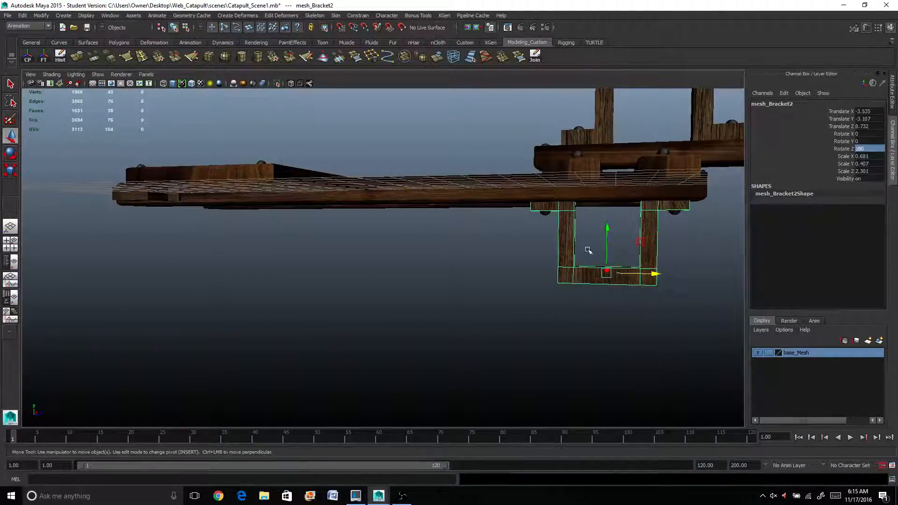
{"action": "right_click", "coordinate": [564, 230]}
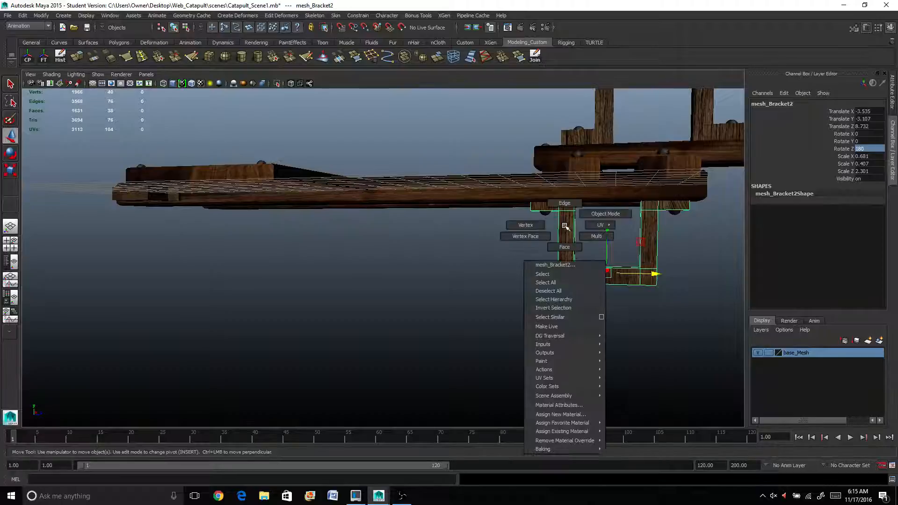
{"action": "right_click", "coordinate": [559, 236]}
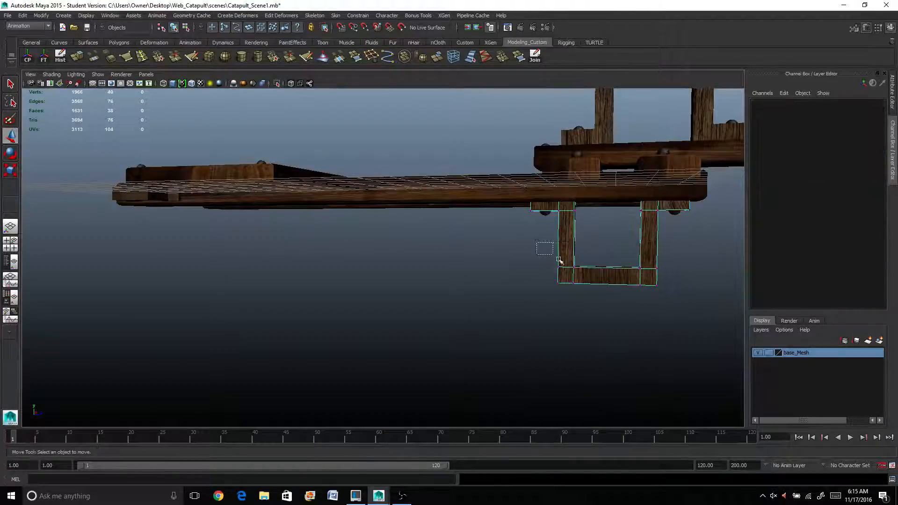
{"action": "left_click_drag", "start_coordinate": [537, 243], "coordinate": [706, 317]}
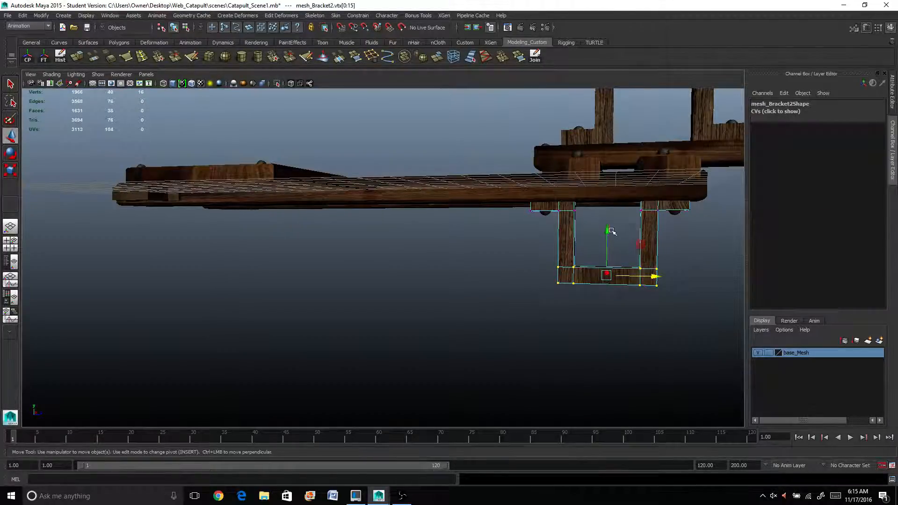
{"action": "left_click_drag", "start_coordinate": [607, 230], "coordinate": [607, 218]}
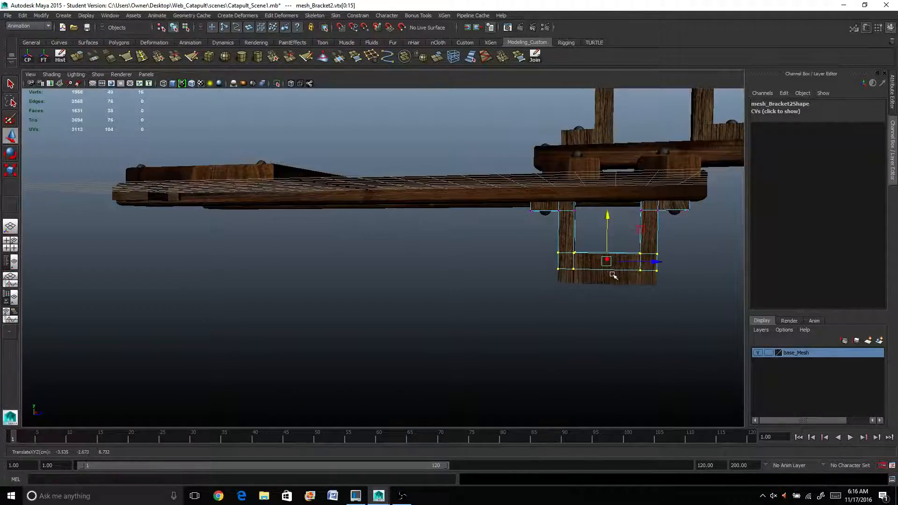
{"action": "right_click_drag", "start_coordinate": [614, 276], "coordinate": [640, 258]}
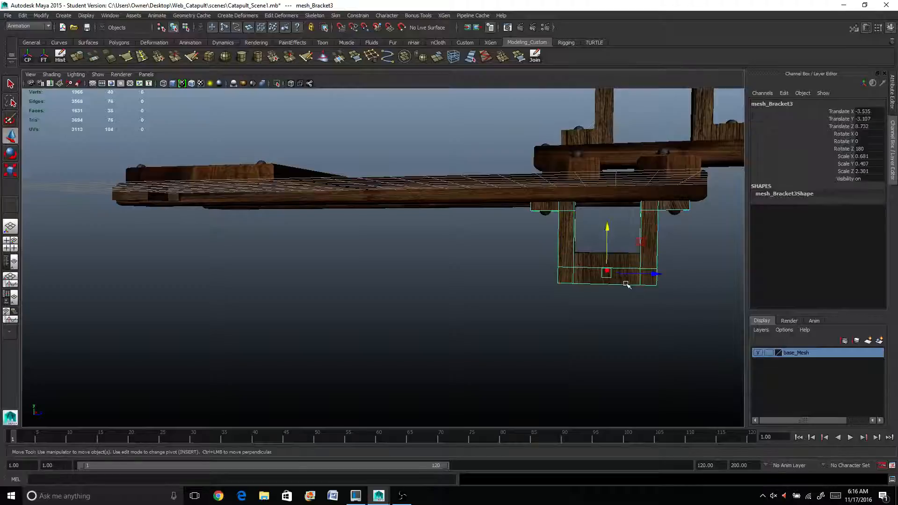
{"action": "left_click", "coordinate": [627, 285]}
Step: Duplicate the shortened bracket with its two screws and move the copies along the side beam to beneath the platform end
{"action": "left_click", "coordinate": [594, 270]}
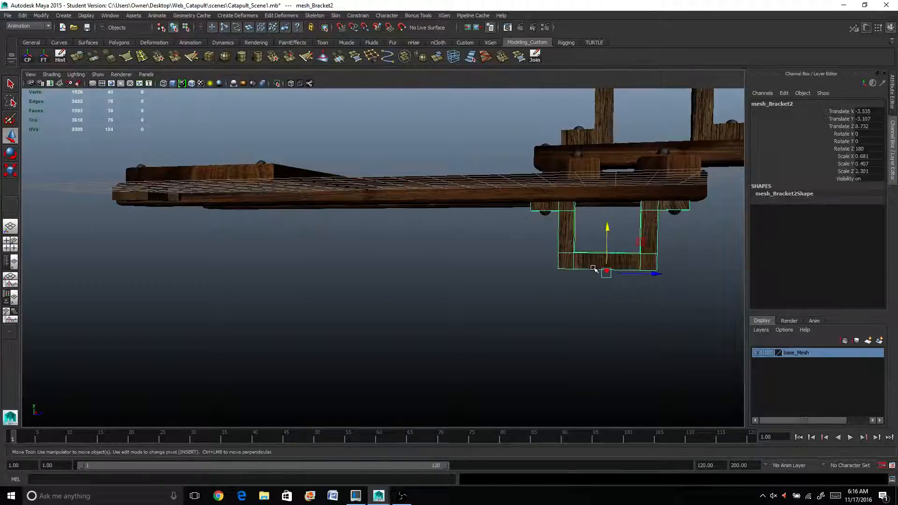
{"action": "scroll", "coordinate": [594, 270], "scroll_direction": "up", "scroll_amount": 2}
{"action": "middle_click_drag", "start_coordinate": [592, 237], "coordinate": [543, 253], "text": "alt"}
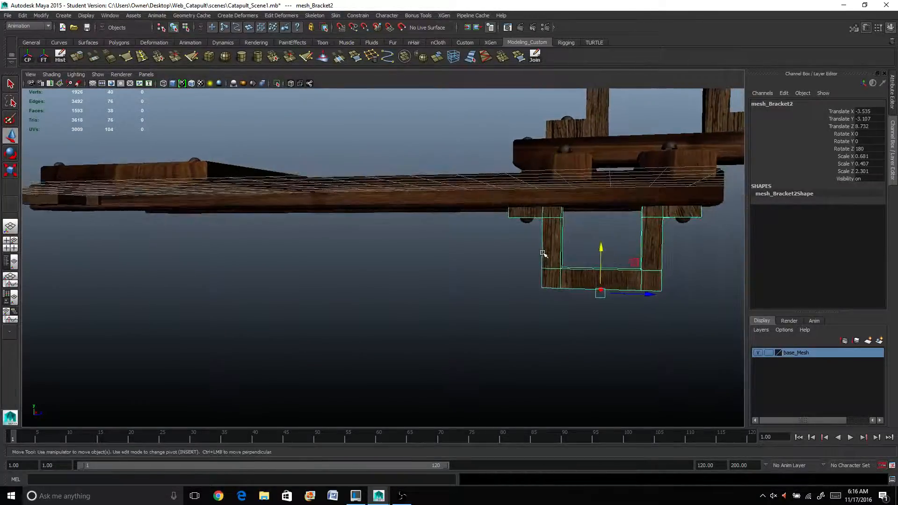
{"action": "mouse_move", "coordinate": [544, 254]}
{"action": "left_mouse_down", "text": "alt"}
{"action": "mouse_move", "coordinate": [547, 244]}
{"action": "mouse_move", "coordinate": [550, 255]}
{"action": "left_mouse_up", "text": "alt"}
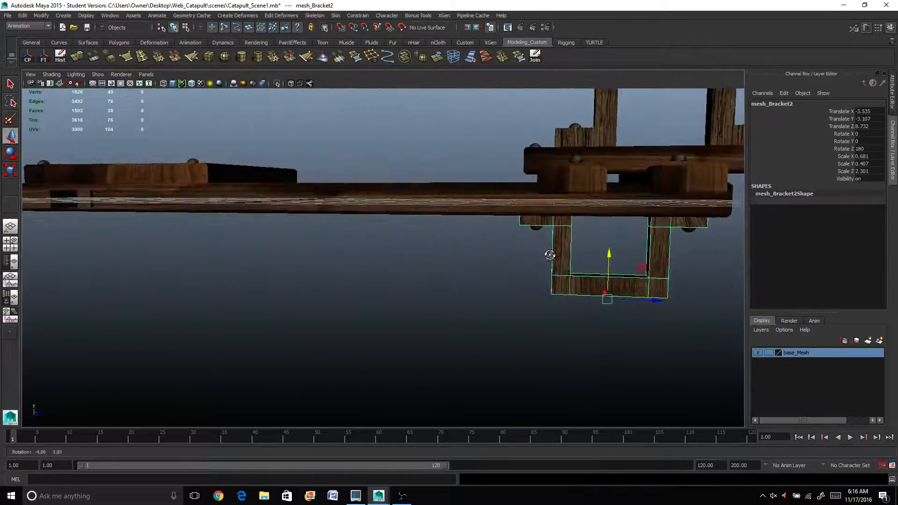
{"action": "left_click", "coordinate": [538, 228], "text": "shift"}
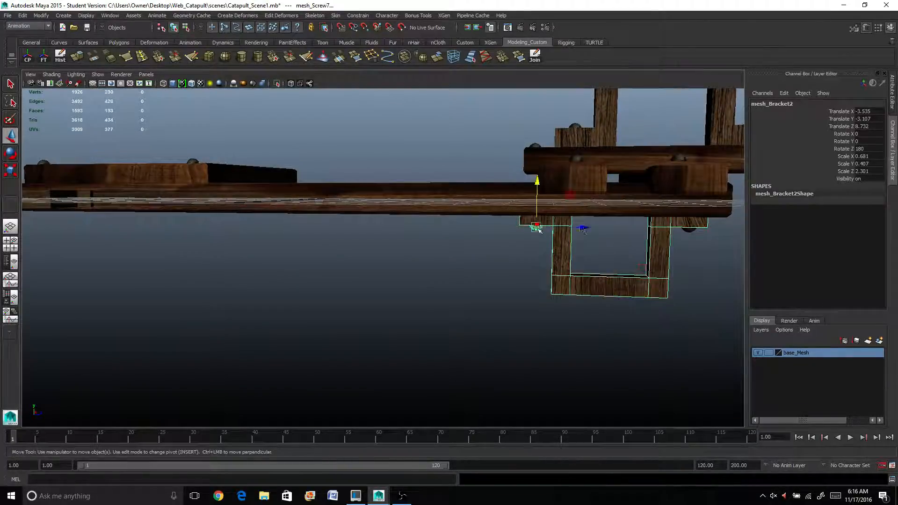
{"action": "left_click", "coordinate": [691, 230], "text": "shift"}
{"action": "left_click_drag", "start_coordinate": [542, 293], "coordinate": [625, 249], "text": "alt"}
{"action": "key", "text": "ctrl+d"}
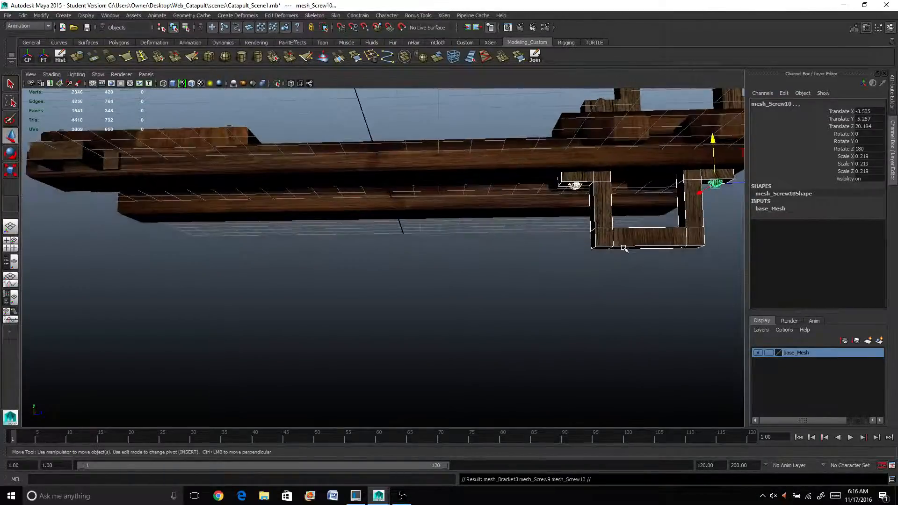
{"action": "left_click_drag", "start_coordinate": [735, 182], "coordinate": [327, 215]}
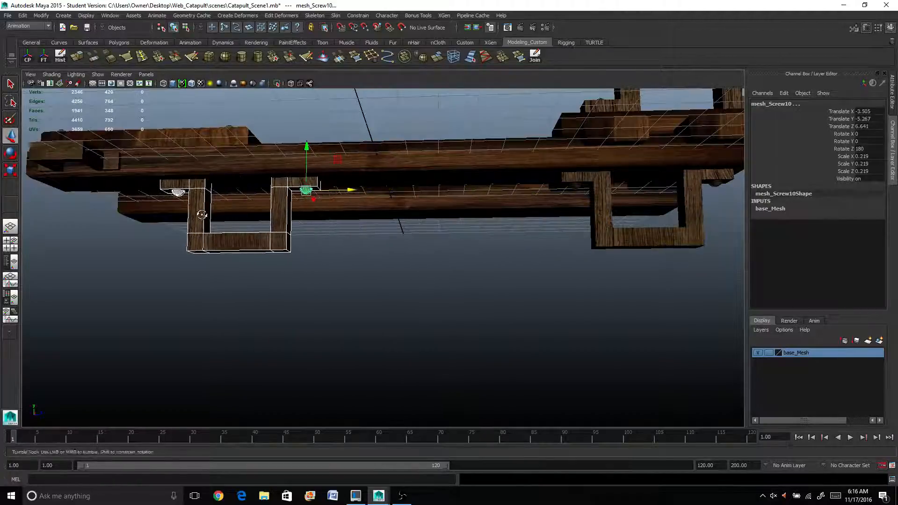
Step: Create a polygon cylinder at the scene origin
{"action": "left_click_drag", "start_coordinate": [201, 215], "coordinate": [21, 171], "text": "alt"}
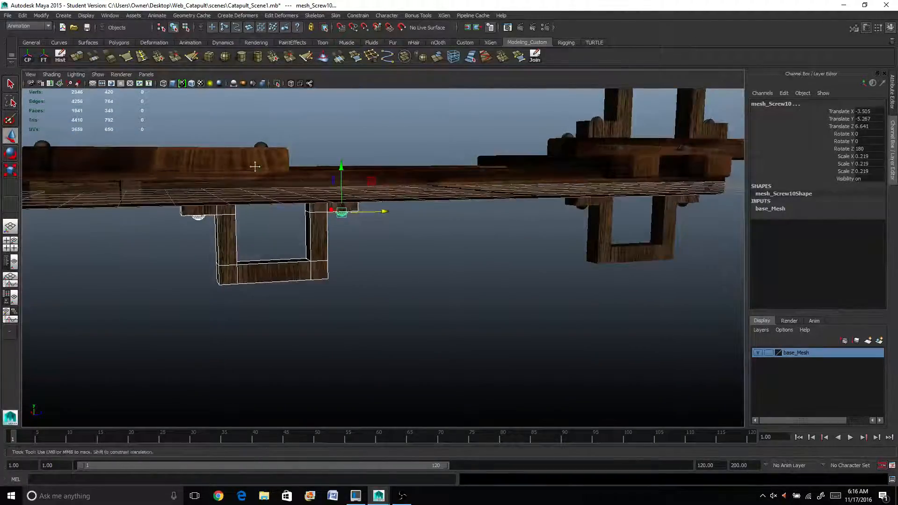
{"action": "left_click_drag", "start_coordinate": [257, 166], "coordinate": [303, 255], "text": "alt"}
{"action": "left_click_drag", "start_coordinate": [303, 243], "coordinate": [331, 244], "text": "alt"}
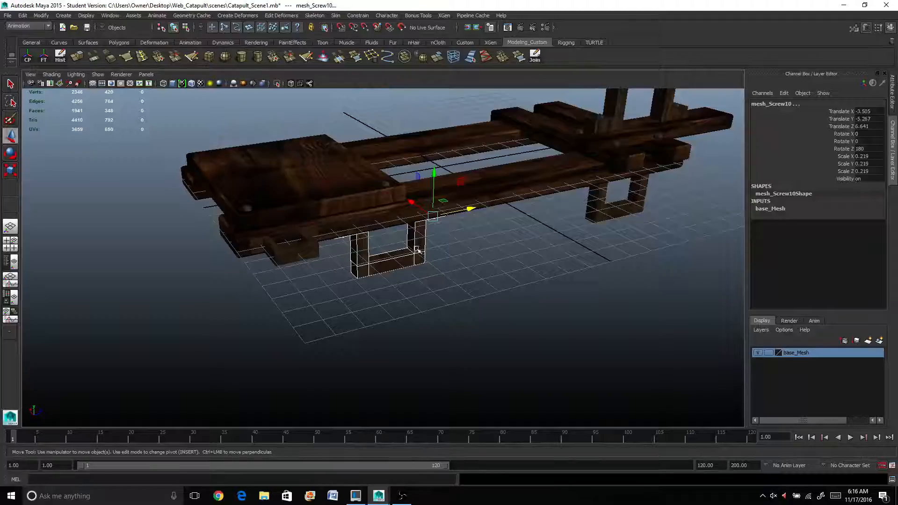
{"action": "middle_click_drag", "start_coordinate": [416, 250], "coordinate": [397, 286], "text": "alt"}
{"action": "left_click_drag", "start_coordinate": [408, 269], "coordinate": [414, 253], "text": "alt"}
{"action": "scroll", "coordinate": [414, 252], "scroll_direction": "up", "scroll_amount": 2}
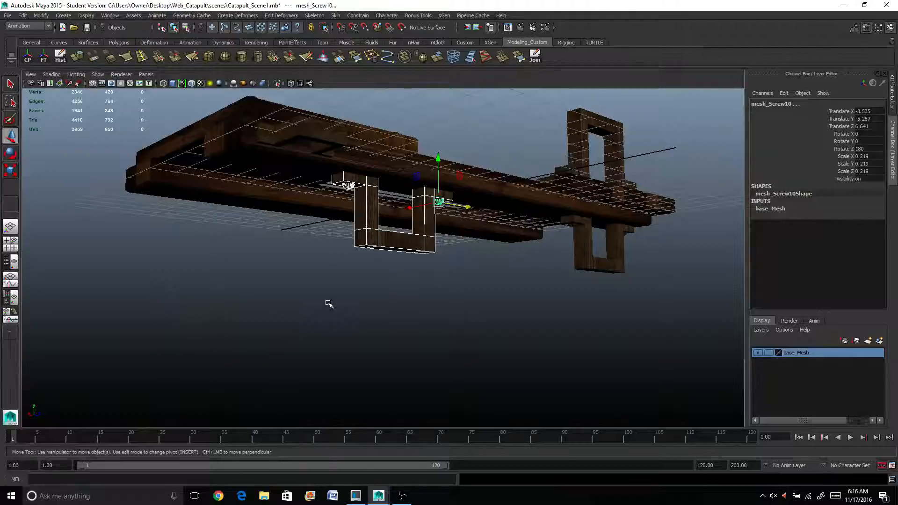
{"action": "left_click", "coordinate": [64, 16]}
{"action": "mouse_move", "coordinate": [67, 39]}
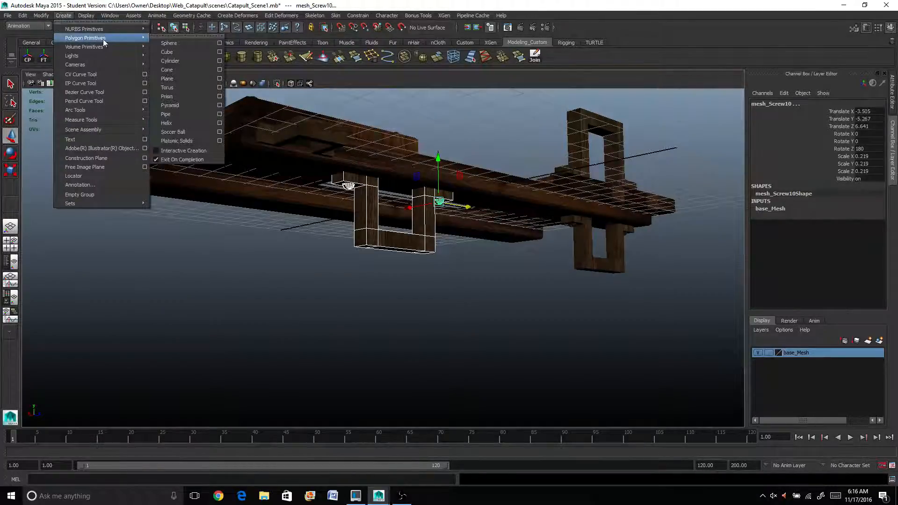
{"action": "left_click", "coordinate": [181, 61]}
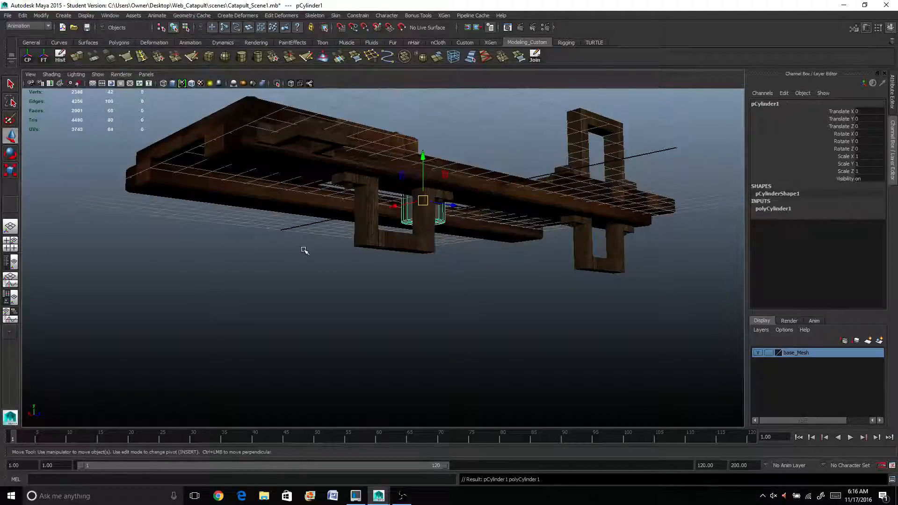
{"action": "left_click_drag", "start_coordinate": [305, 250], "coordinate": [314, 269], "text": "alt"}
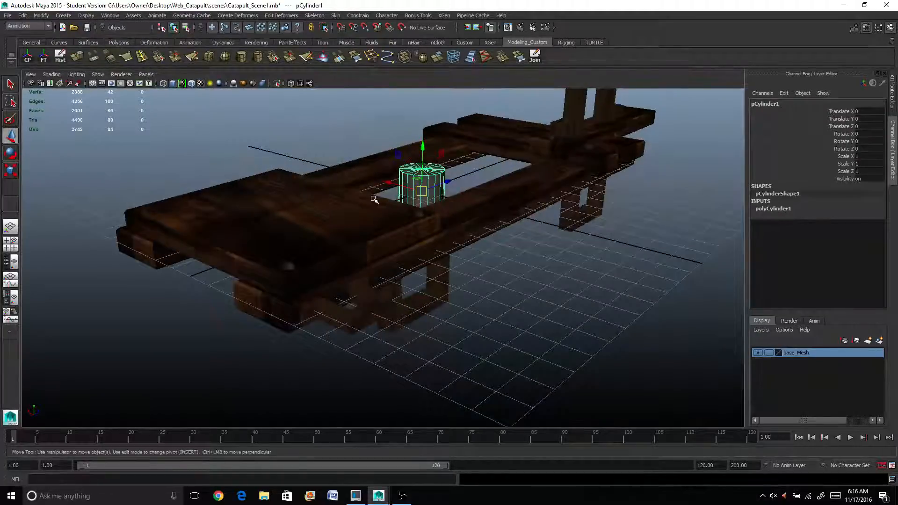
Step: Lay the cylinder on its side by setting its Z rotation to 90 degrees
{"action": "key", "text": "e"}
{"action": "left_click_drag", "start_coordinate": [432, 155], "coordinate": [453, 172]}
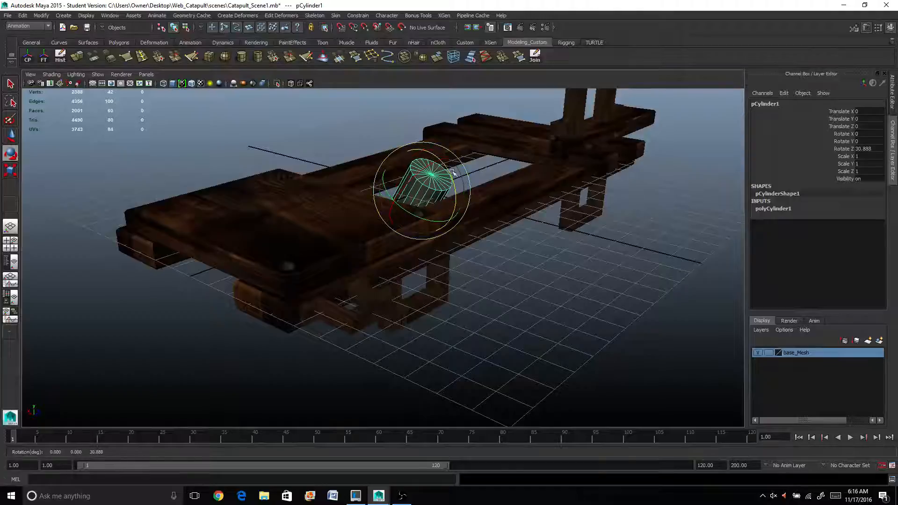
{"action": "left_click", "coordinate": [866, 148]}
{"action": "type", "text": "90"}
{"action": "key", "text": "Return"}
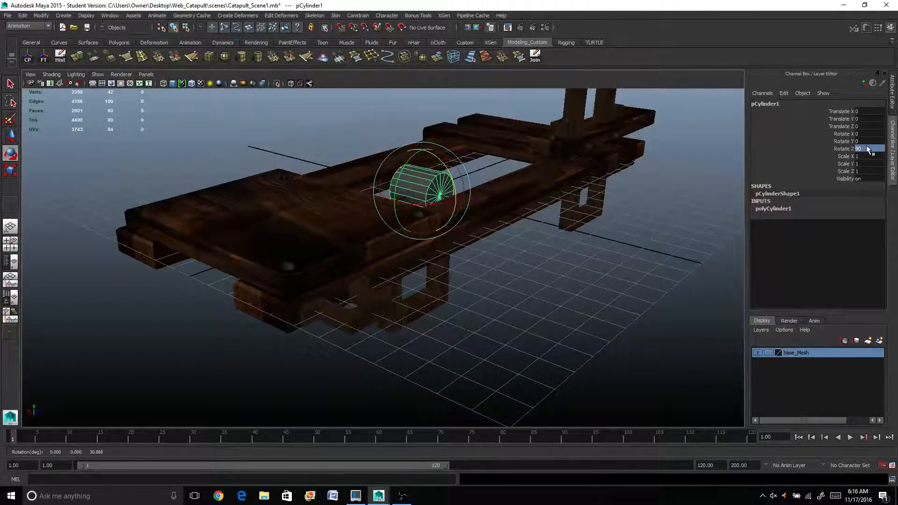
Step: Move the cylinder into the opening of the copied bracket, at about Translate Y -1.55 and Translate Z -4.357
{"action": "key", "text": "w"}
{"action": "left_click_drag", "start_coordinate": [384, 262], "coordinate": [409, 235], "text": "alt"}
{"action": "left_click_drag", "start_coordinate": [425, 158], "coordinate": [379, 225]}
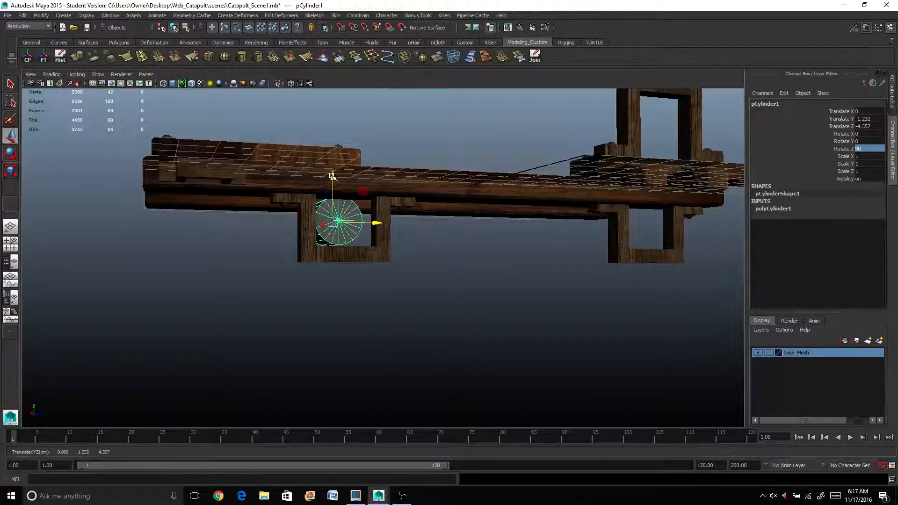
{"action": "left_click_drag", "start_coordinate": [333, 176], "coordinate": [331, 186]}
Step: Lengthen the cylinder to a Y scale of about 5.415 and recentre it at about Translate Y -1.366 and Z -4.664
{"action": "left_click_drag", "start_coordinate": [331, 186], "coordinate": [628, 229], "text": "alt"}
{"action": "key", "text": "r"}
{"action": "left_click_drag", "start_coordinate": [627, 229], "coordinate": [475, 243], "text": "alt"}
{"action": "key", "text": "w"}
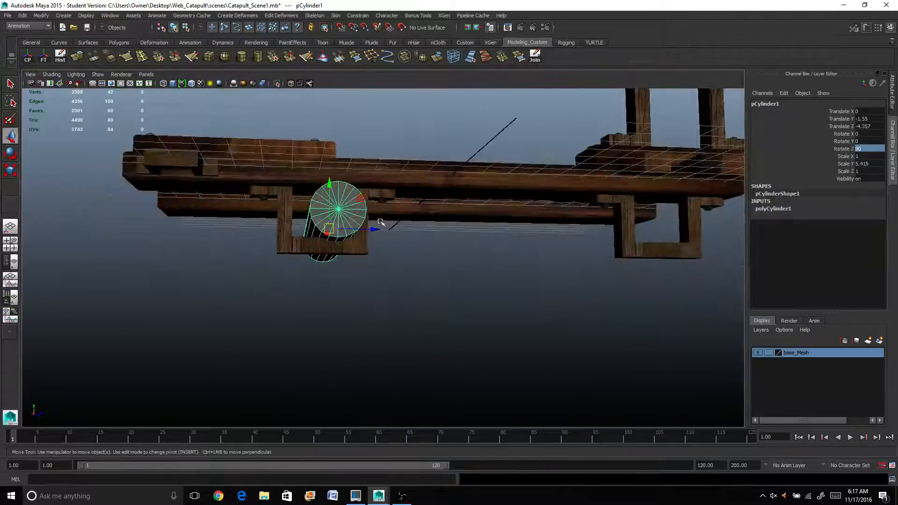
{"action": "left_click_drag", "start_coordinate": [377, 229], "coordinate": [375, 228]}
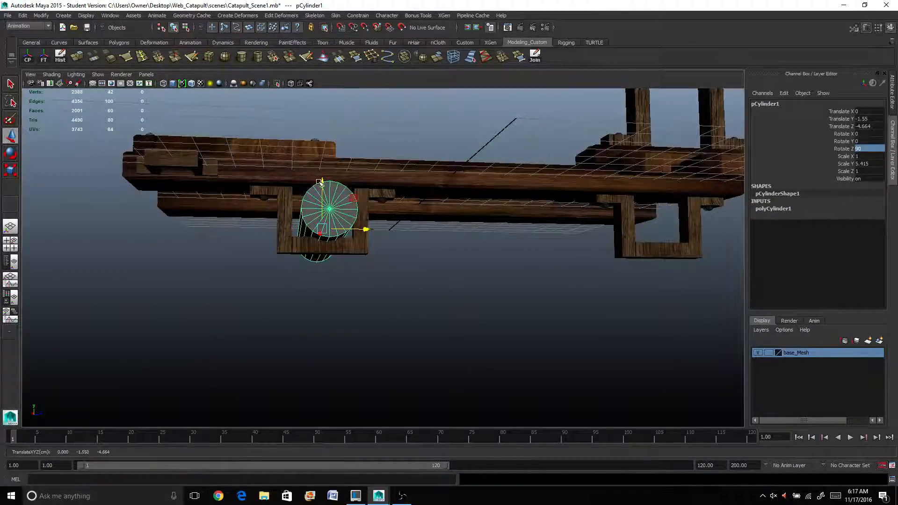
{"action": "left_click_drag", "start_coordinate": [319, 178], "coordinate": [322, 228], "text": "alt"}
Step: Scale the cylinder to about 1.025, 5.552 and 1.025, and shift it to about Translate Z -4.683 within the bracket
{"action": "key", "text": "r"}
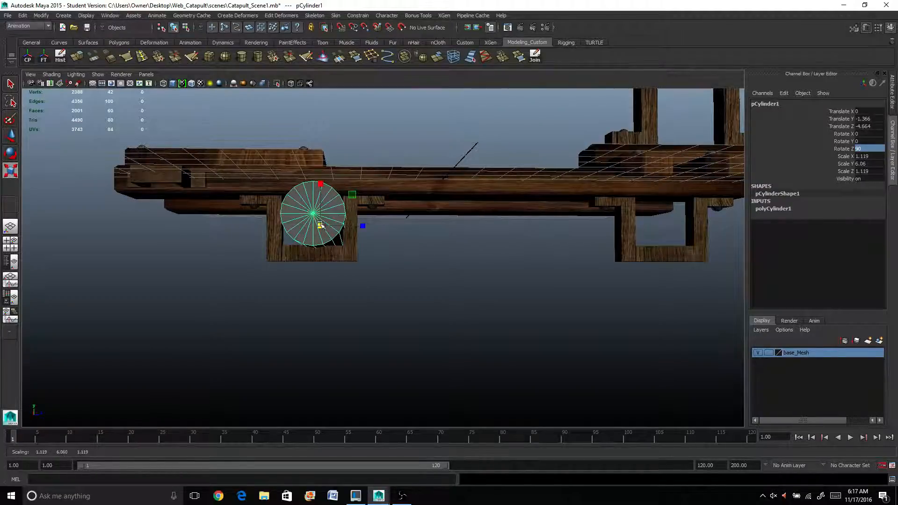
{"action": "mouse_move", "coordinate": [309, 231]}
{"action": "left_mouse_down", "text": "alt"}
{"action": "mouse_move", "coordinate": [334, 234]}
{"action": "mouse_move", "coordinate": [311, 232]}
{"action": "left_mouse_up", "text": "alt"}
{"action": "key", "text": "e"}
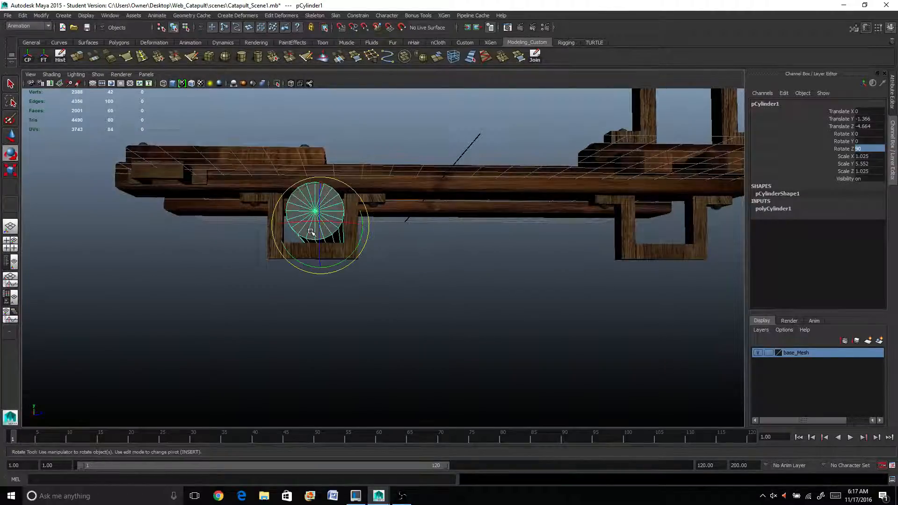
{"action": "key", "text": "w"}
{"action": "left_click", "coordinate": [368, 221]}
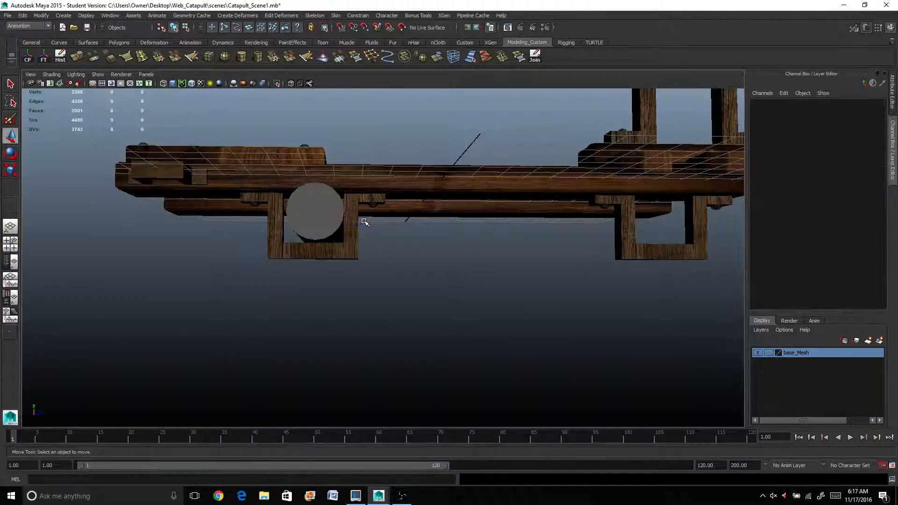
{"action": "key", "text": "ctrl+z"}
{"action": "mouse_move", "coordinate": [368, 226]}
{"action": "left_mouse_down"}
{"action": "mouse_move", "coordinate": [373, 234]}
{"action": "mouse_move", "coordinate": [353, 233]}
{"action": "mouse_move", "coordinate": [369, 225]}
{"action": "mouse_move", "coordinate": [344, 232]}
{"action": "mouse_move", "coordinate": [354, 231]}
{"action": "left_mouse_up"}
{"action": "left_click", "coordinate": [368, 225]}
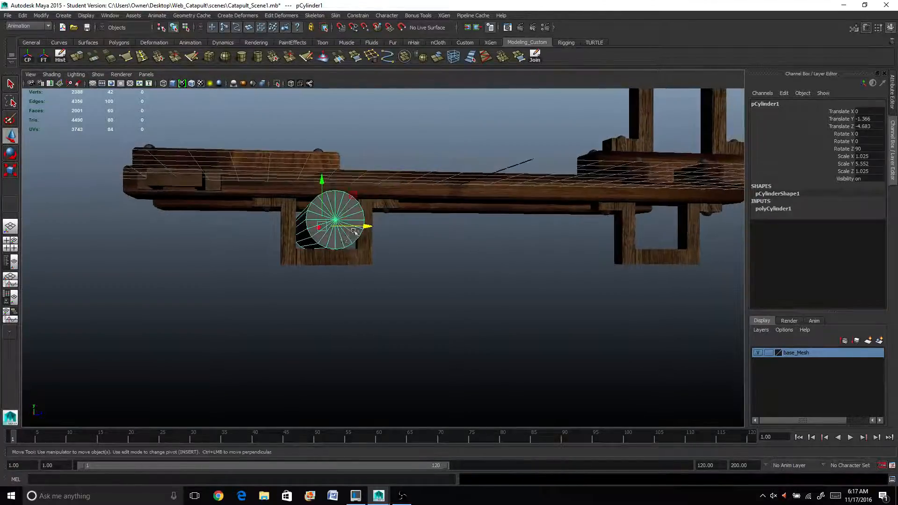
Step: Narrow the copied bracket around the cylinder by moving the vertices of its arm nearest the platform end inward
{"action": "left_click", "coordinate": [303, 246]}
{"action": "left_click_drag", "start_coordinate": [304, 245], "coordinate": [281, 243], "text": "alt"}
{"action": "right_click_drag", "start_coordinate": [280, 243], "coordinate": [252, 244]}
{"action": "left_click_drag", "start_coordinate": [235, 186], "coordinate": [298, 302]}
{"action": "left_click_drag", "start_coordinate": [311, 230], "coordinate": [317, 233]}
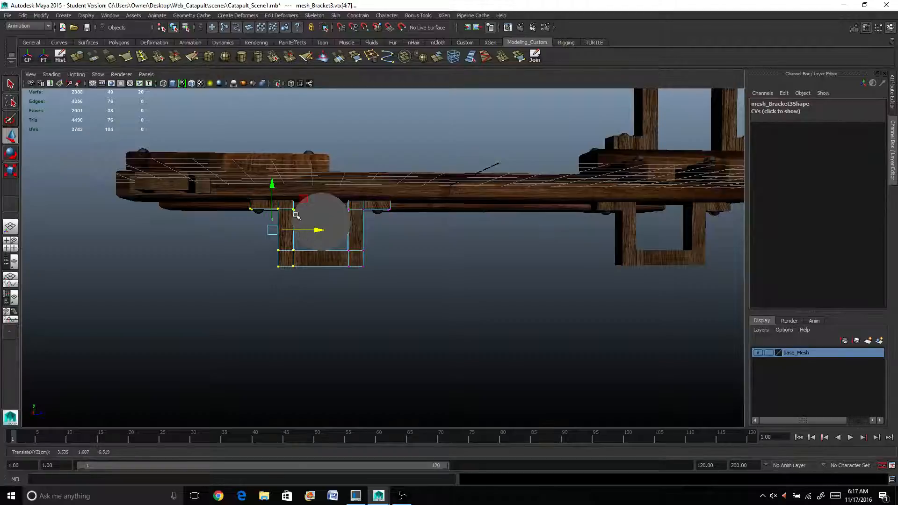
{"action": "right_click_drag", "start_coordinate": [330, 259], "coordinate": [337, 253]}
{"action": "left_click", "coordinate": [327, 257]}
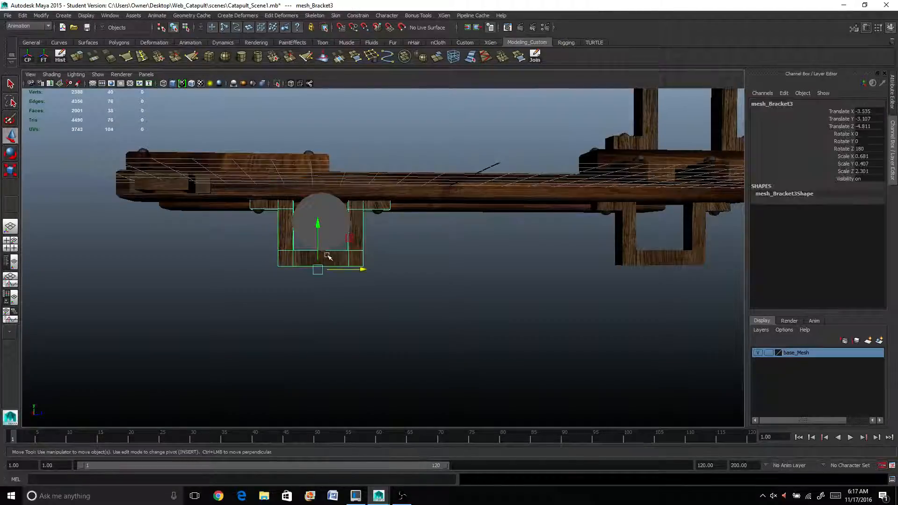
Step: Slide the screw on the narrowed side of the copied bracket inward under its foot, to about Translate Z 2.339
{"action": "scroll", "coordinate": [276, 226], "scroll_direction": "up", "scroll_amount": 2}
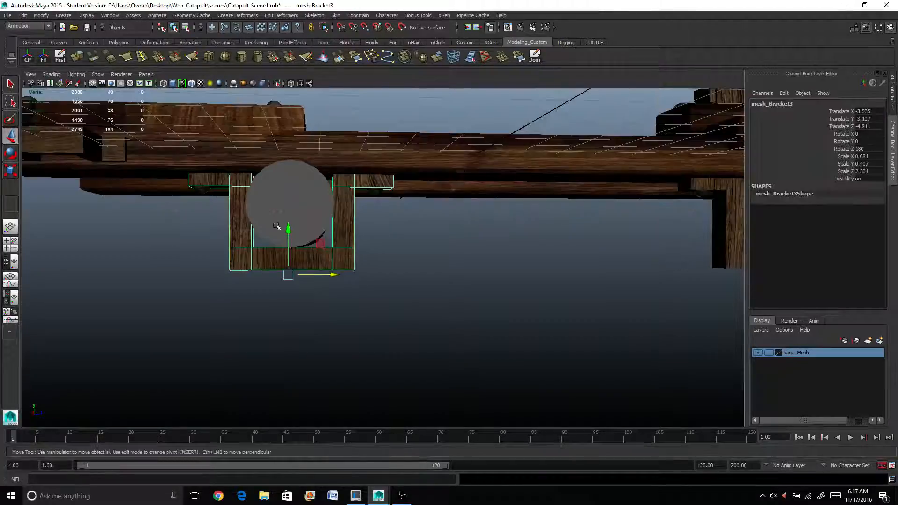
{"action": "left_click", "coordinate": [202, 190]}
{"action": "left_click_drag", "start_coordinate": [249, 190], "coordinate": [253, 192]}
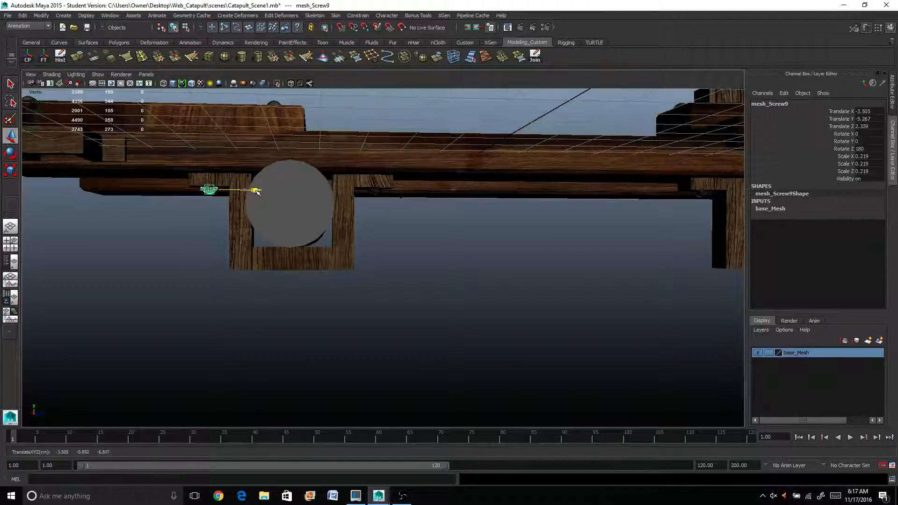
Step: Select the cap faces at both ends of the cylinder axle in face mode
{"action": "middle_click_drag", "start_coordinate": [573, 268], "coordinate": [322, 298], "text": "alt"}
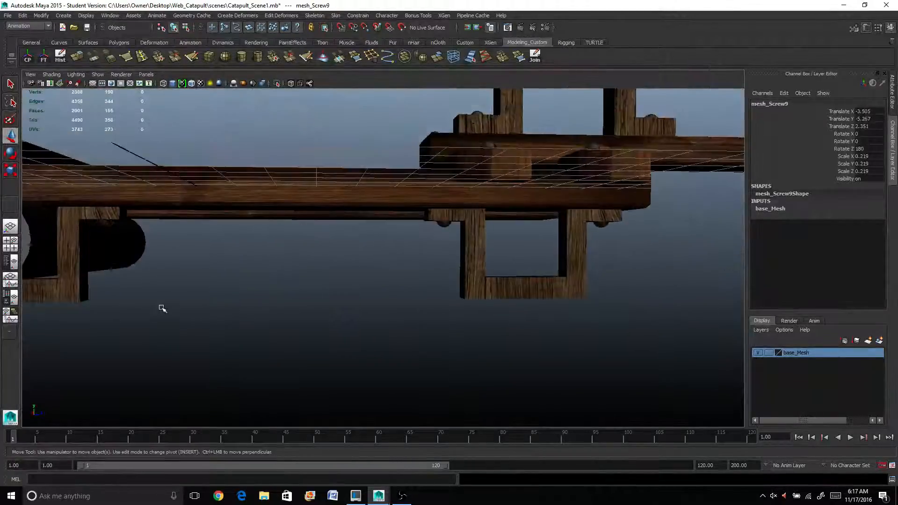
{"action": "left_click_drag", "start_coordinate": [162, 309], "coordinate": [330, 239], "text": "alt"}
{"action": "left_click", "coordinate": [295, 253]}
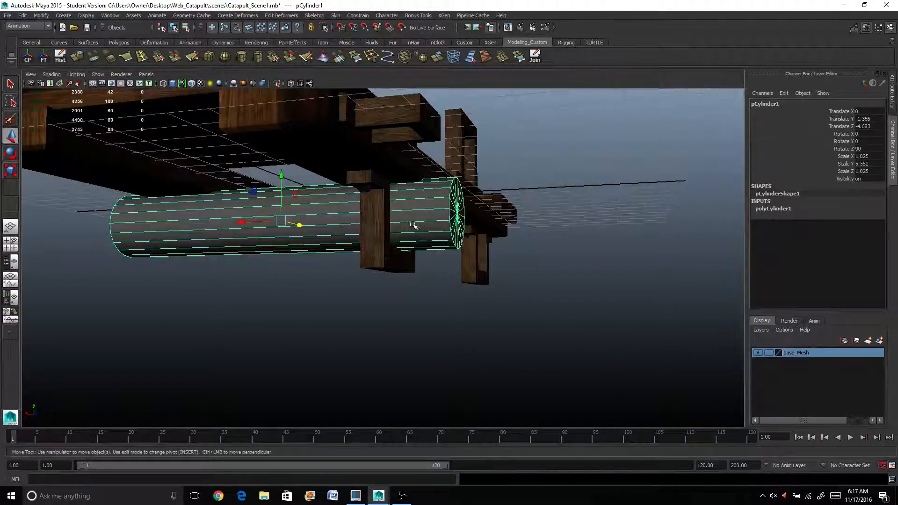
{"action": "left_click_drag", "start_coordinate": [413, 225], "coordinate": [420, 218], "text": "alt"}
{"action": "right_click_drag", "start_coordinate": [438, 212], "coordinate": [441, 242]}
{"action": "left_click_drag", "start_coordinate": [100, 177], "coordinate": [538, 347]}
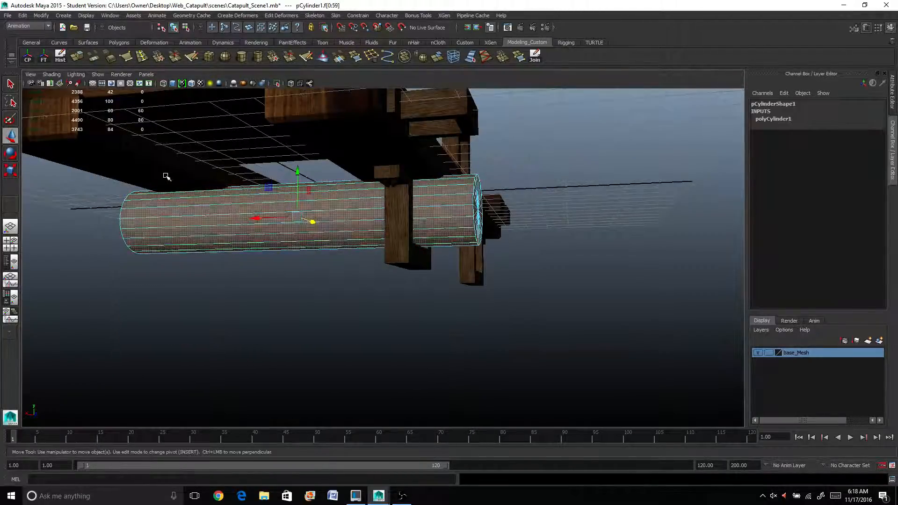
{"action": "left_click_drag", "start_coordinate": [280, 164], "coordinate": [378, 309], "text": "alt"}
{"action": "left_click_drag", "start_coordinate": [378, 309], "coordinate": [312, 283], "text": "alt"}
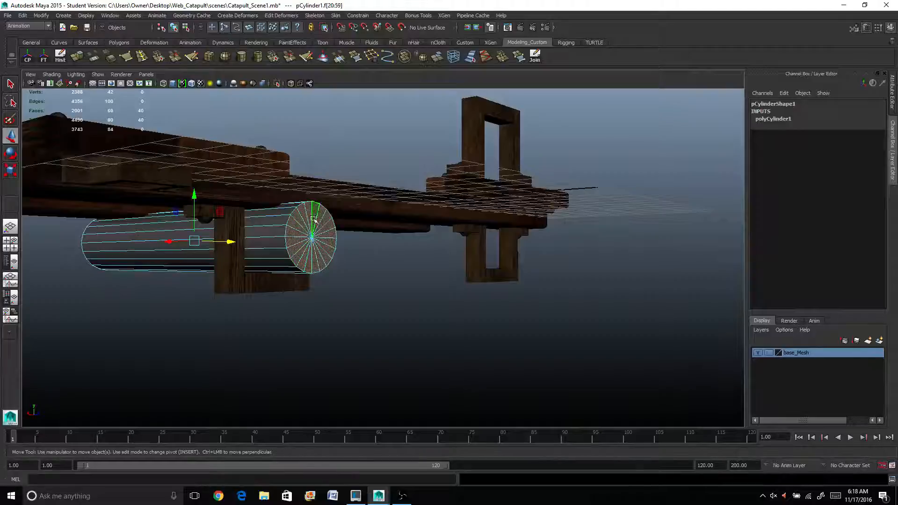
{"action": "left_click_drag", "start_coordinate": [365, 263], "coordinate": [401, 260], "text": "alt"}
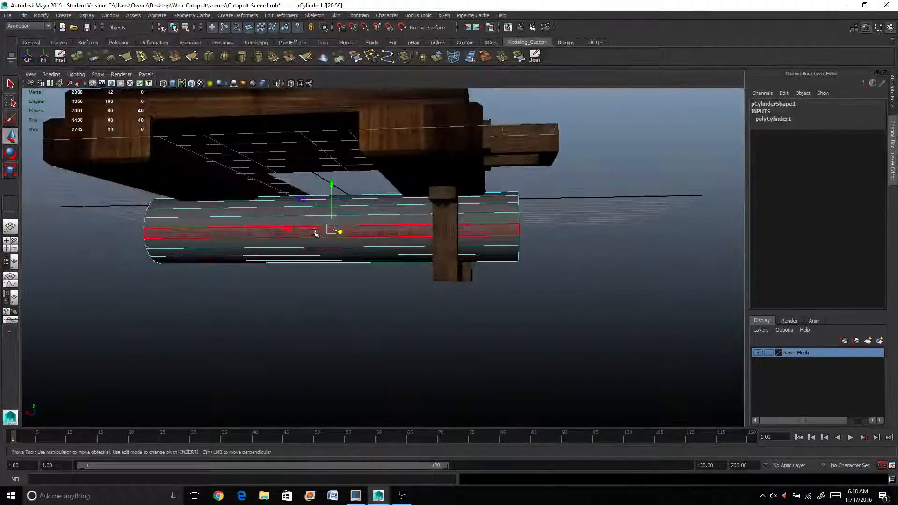
{"action": "left_click_drag", "start_coordinate": [422, 203], "coordinate": [407, 209], "text": "alt"}
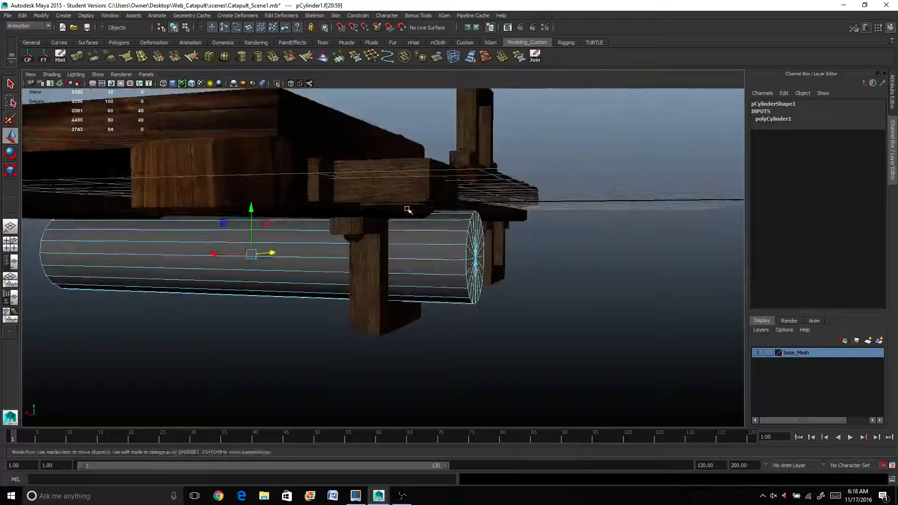
Step: Extrude the selected cap faces slightly outward and scale them inward to form a bevelled rim at each end of the cylinder
{"action": "left_click", "coordinate": [78, 57]}
{"action": "left_click_drag", "start_coordinate": [377, 239], "coordinate": [451, 234], "text": "alt"}
{"action": "scroll", "coordinate": [450, 235], "scroll_direction": "up", "scroll_amount": 3}
{"action": "middle_click_drag", "start_coordinate": [429, 232], "coordinate": [370, 233], "text": "alt"}
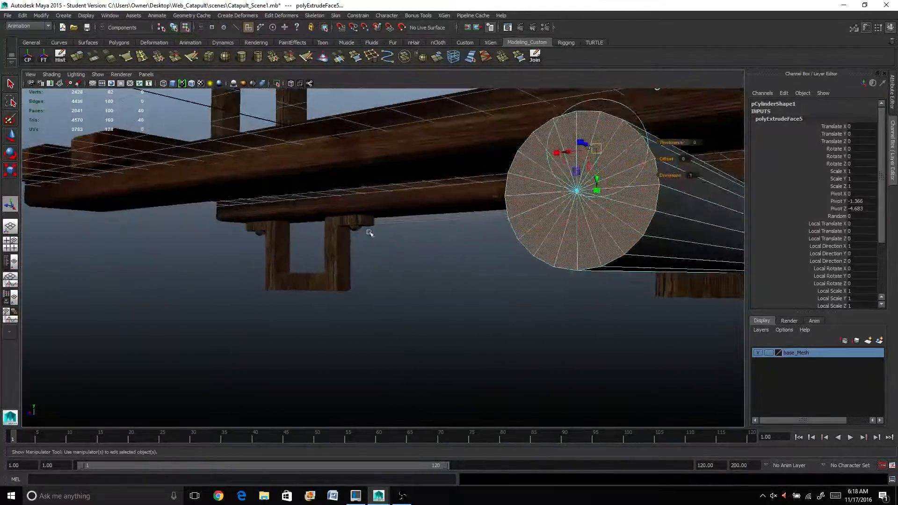
{"action": "left_click", "coordinate": [580, 142]}
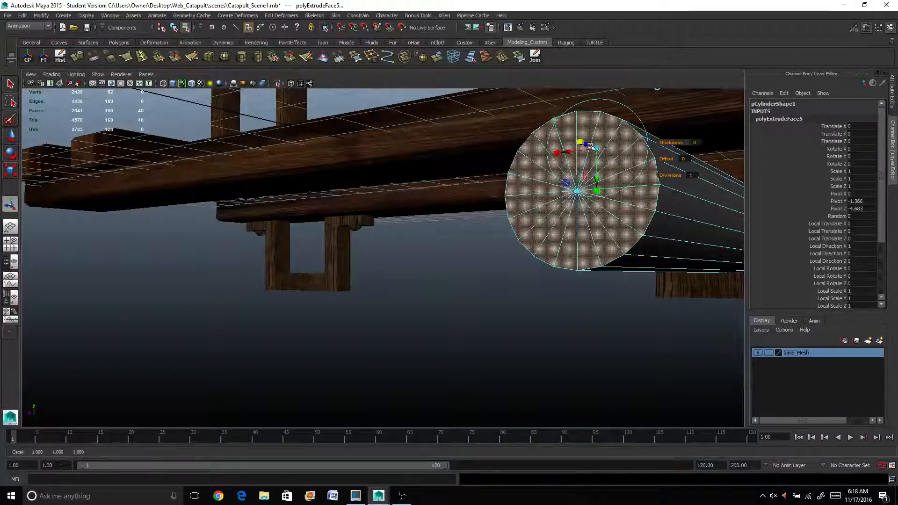
{"action": "left_click_drag", "start_coordinate": [590, 146], "coordinate": [510, 169]}
{"action": "left_click_drag", "start_coordinate": [435, 180], "coordinate": [431, 179]}
Step: Extrude the cap faces again and scale them inward to form an inset ring
{"action": "key", "text": "ctrl+e"}
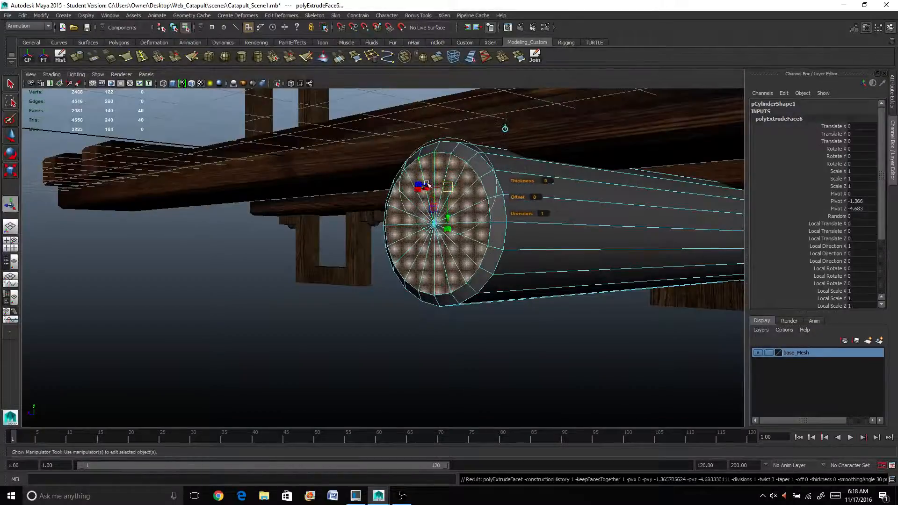
{"action": "left_click", "coordinate": [447, 188]}
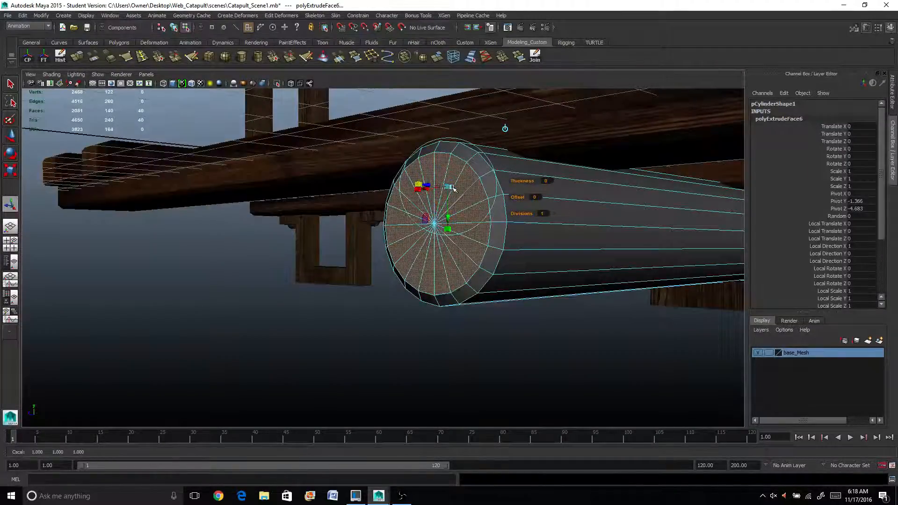
{"action": "left_click_drag", "start_coordinate": [449, 188], "coordinate": [422, 206]}
Step: Extrude the inset cap faces once more, recess them to a local Z translation of about -0.092, and return the cylinder to object mode
{"action": "key", "text": "g"}
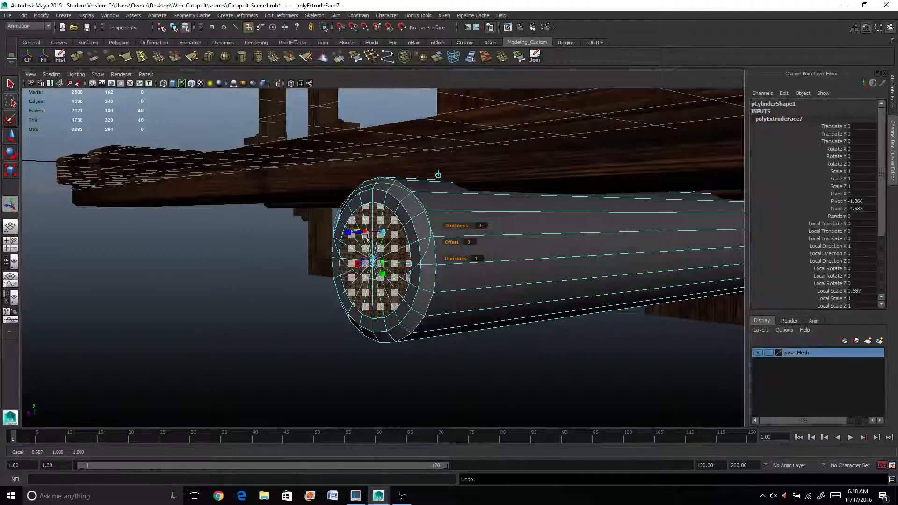
{"action": "left_click_drag", "start_coordinate": [363, 253], "coordinate": [350, 274], "text": "alt"}
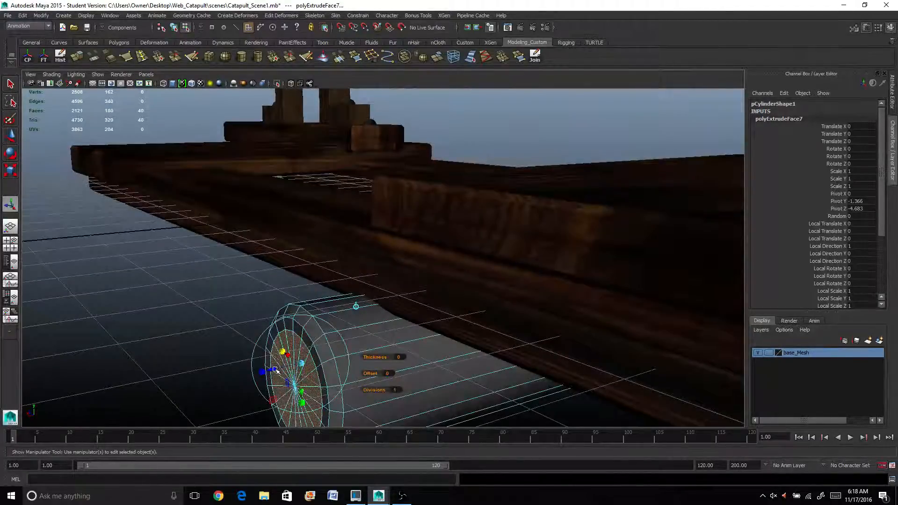
{"action": "left_click_drag", "start_coordinate": [275, 370], "coordinate": [398, 220], "text": "alt"}
{"action": "right_click", "coordinate": [381, 224]}
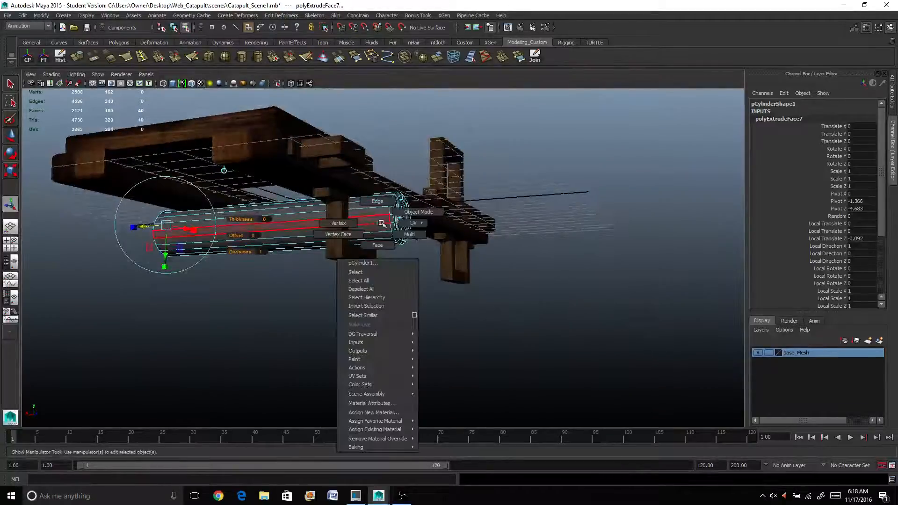
{"action": "right_click_drag", "start_coordinate": [382, 223], "coordinate": [393, 217]}
{"action": "scroll", "coordinate": [388, 220], "scroll_direction": "up", "scroll_amount": 3}
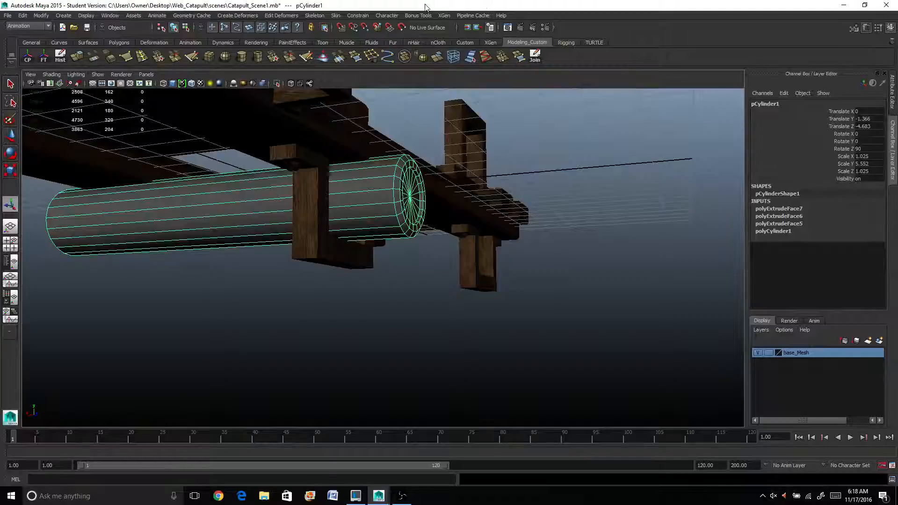
{"action": "left_click_drag", "start_coordinate": [347, 267], "coordinate": [362, 238], "text": "alt"}
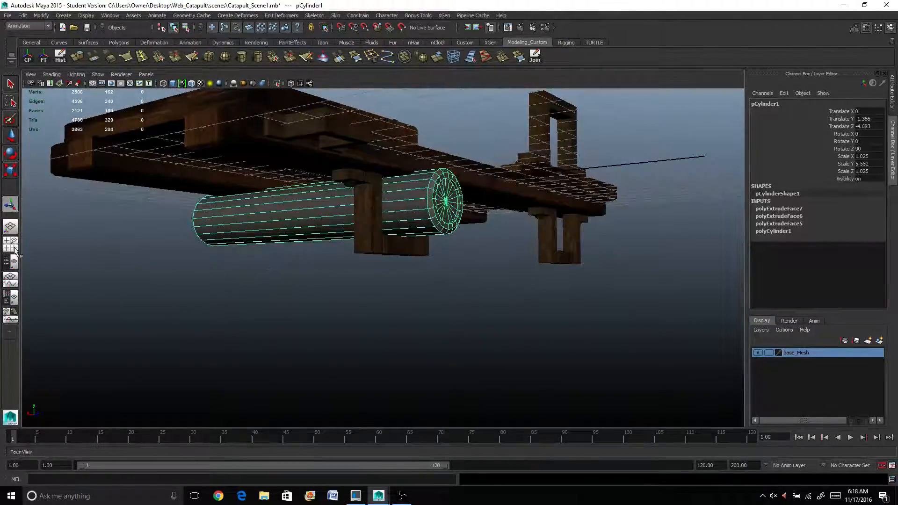
Step: Assign the existing UVMAP_lambert material to the cylinder from the Hypershade
{"action": "left_click", "coordinate": [14, 305]}
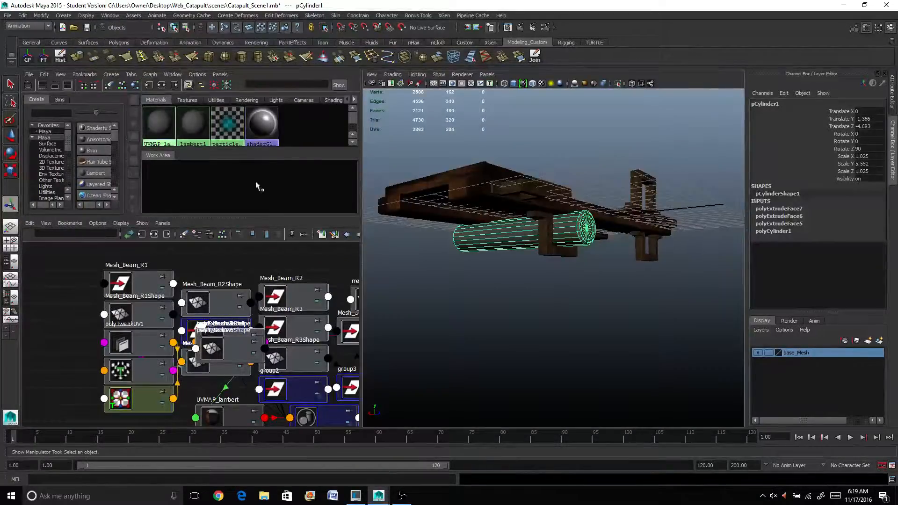
{"action": "right_click", "coordinate": [152, 126]}
{"action": "right_click_drag", "start_coordinate": [153, 127], "coordinate": [152, 105]}
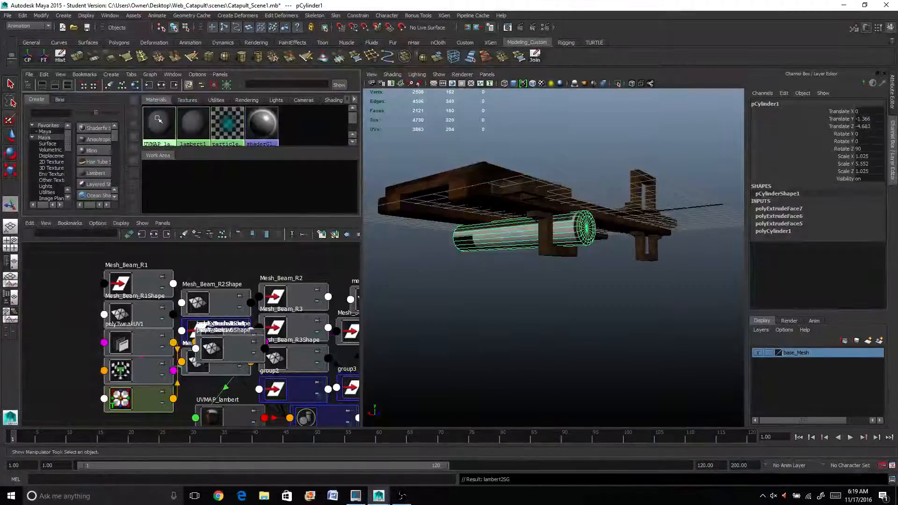
{"action": "scroll", "coordinate": [535, 254], "scroll_direction": "up", "scroll_amount": 3}
{"action": "left_click_drag", "start_coordinate": [536, 254], "coordinate": [538, 274], "text": "alt"}
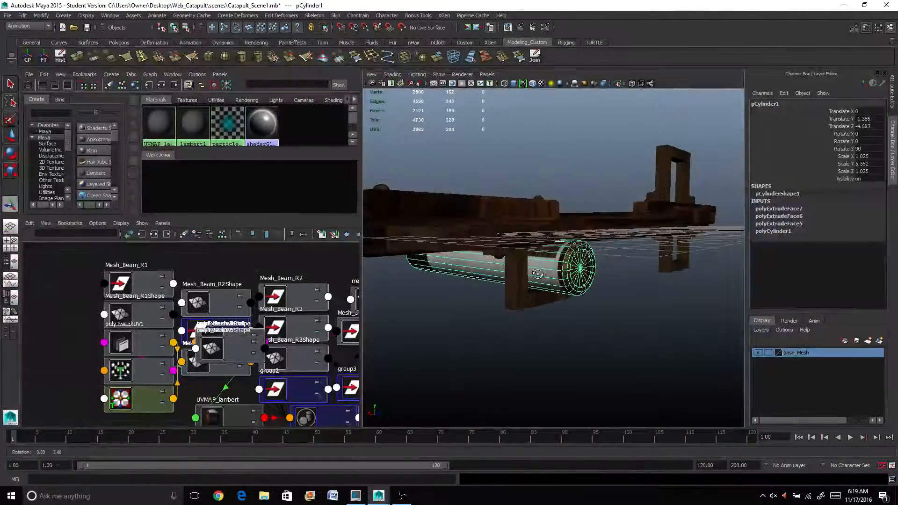
Step: Rename the cylinder as mesh_Axel
{"action": "double_click", "coordinate": [766, 105]}
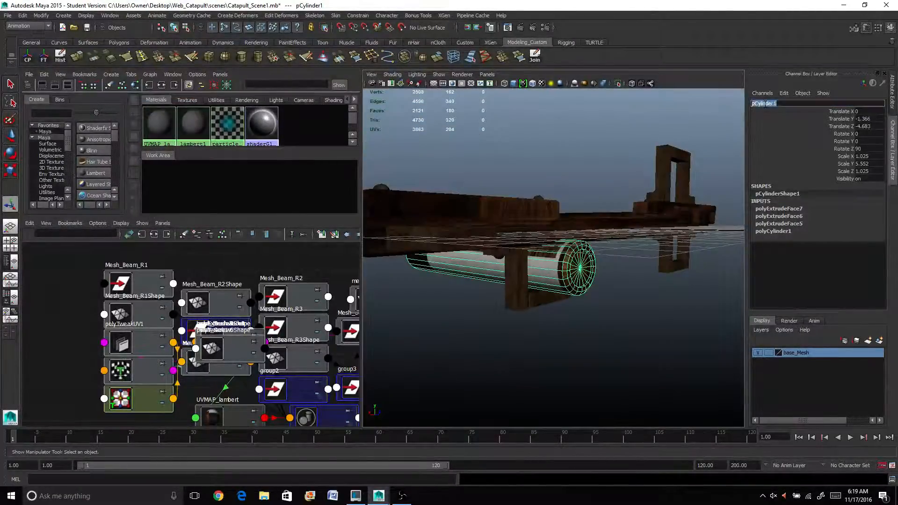
{"action": "type", "text": "mesh Axel"}
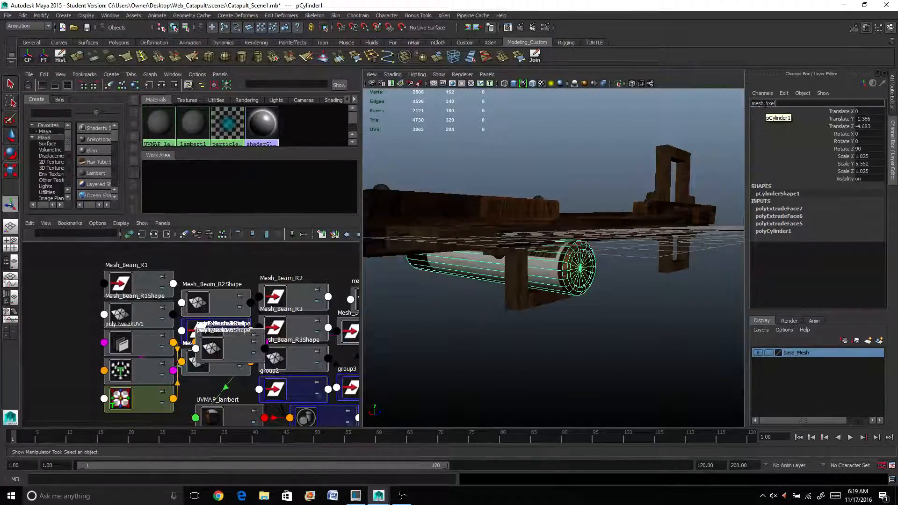
{"action": "key", "text": "Return"}
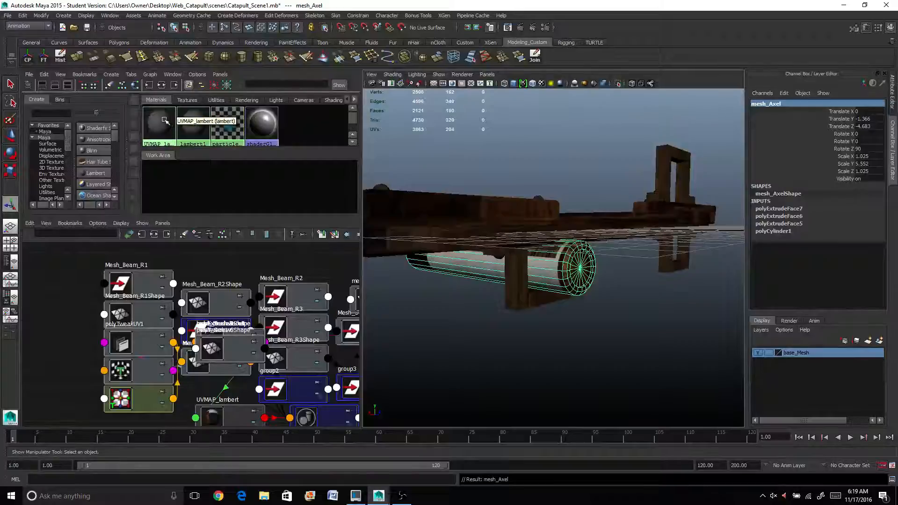
Step: Apply automatic UV mapping to the axle with the Polygons command set
{"action": "key", "text": "space"}
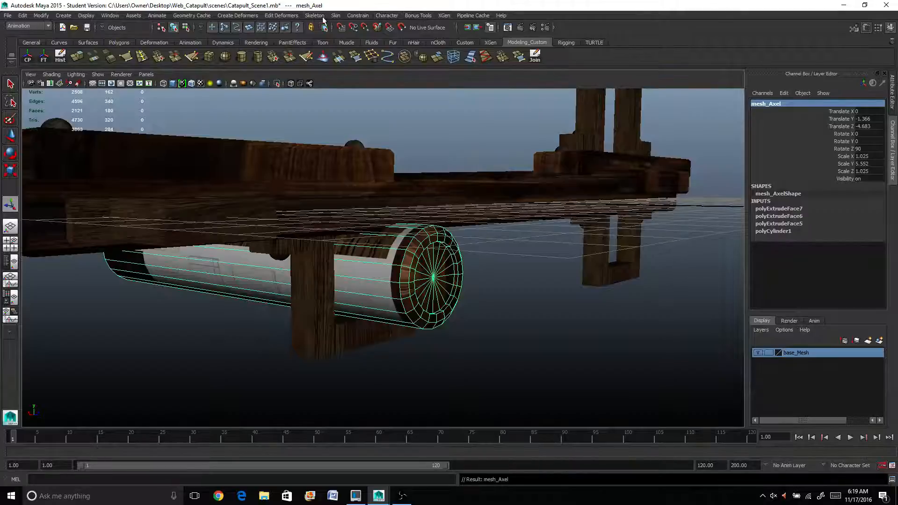
{"action": "left_click", "coordinate": [39, 26]}
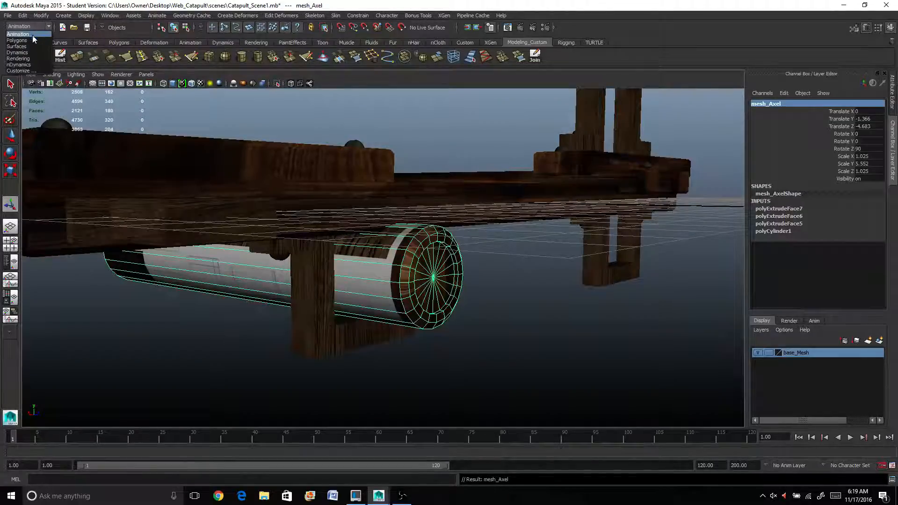
{"action": "left_click", "coordinate": [19, 41]}
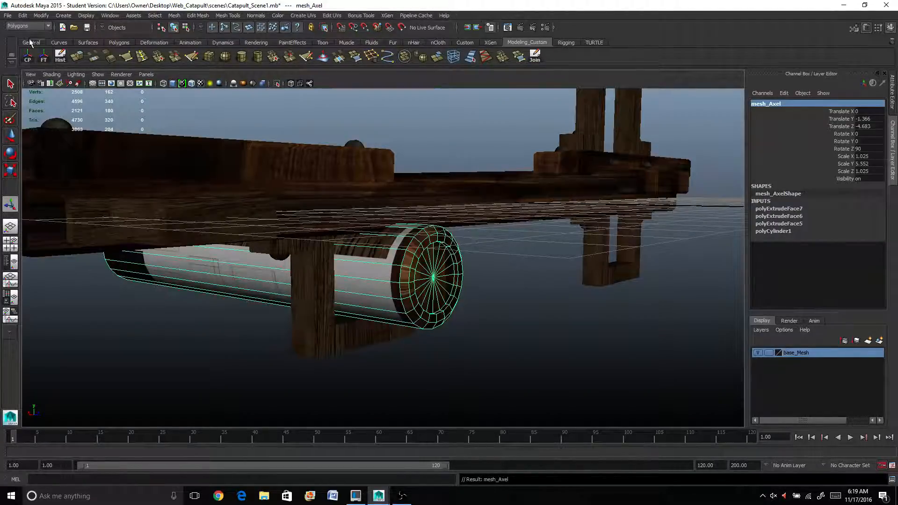
{"action": "left_click", "coordinate": [309, 17]}
{"action": "left_click", "coordinate": [309, 55]}
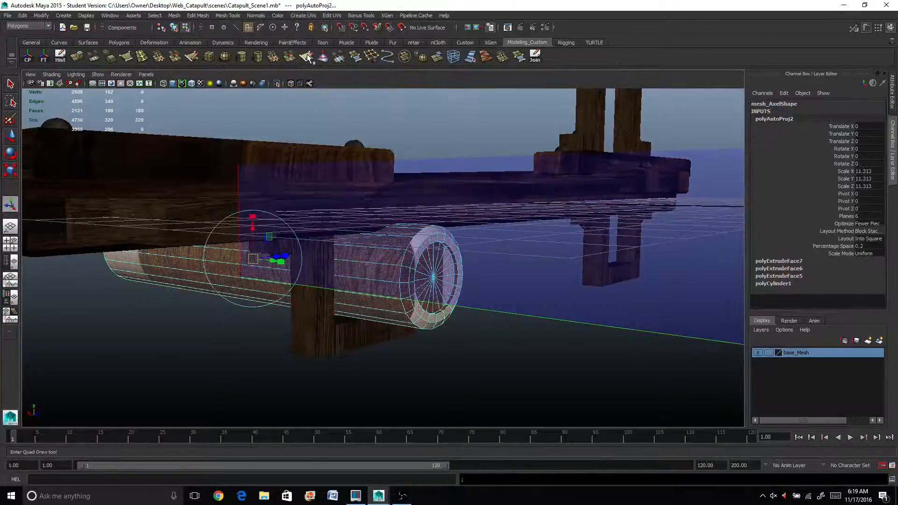
Step: Shrink the axle's automatic projection to a scale of about 9.876 in X and 4.653 in Y
{"action": "left_click_drag", "start_coordinate": [361, 117], "coordinate": [345, 172], "text": "alt"}
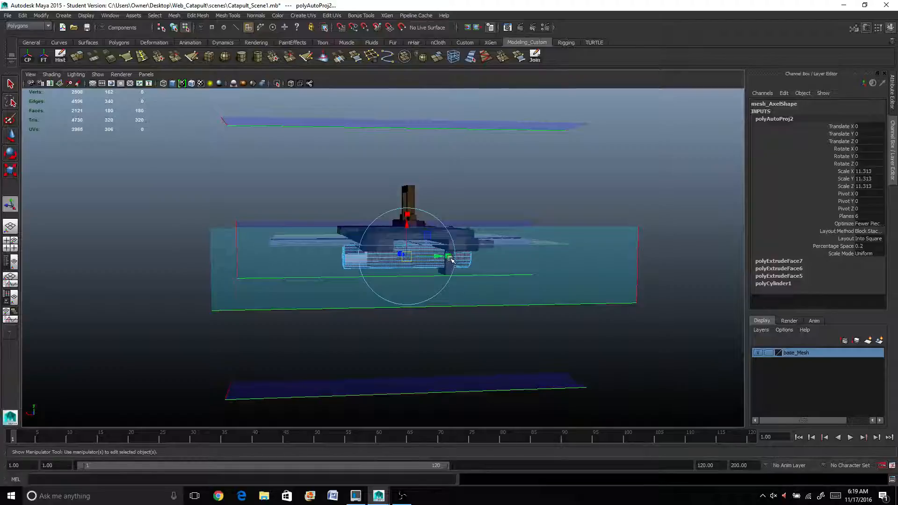
{"action": "left_click_drag", "start_coordinate": [450, 259], "coordinate": [208, 274]}
{"action": "scroll", "coordinate": [240, 225], "scroll_direction": "up", "scroll_amount": 2}
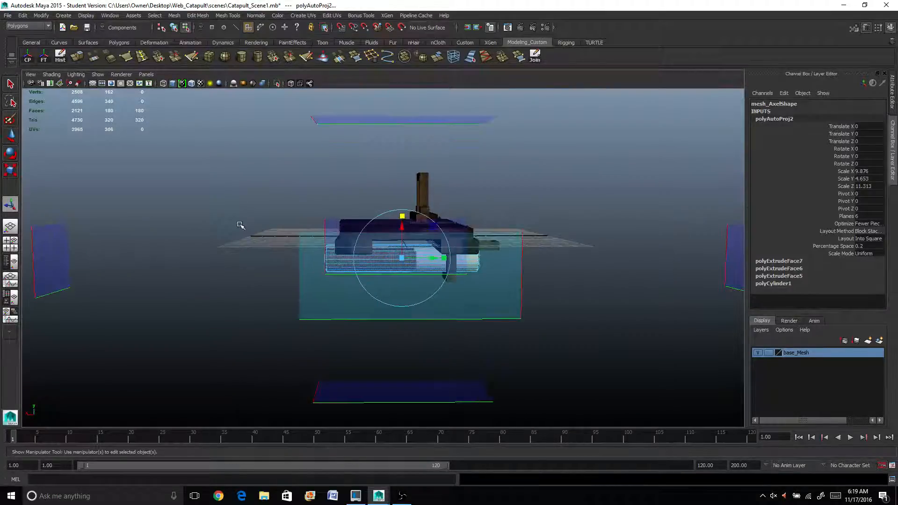
{"action": "left_click_drag", "start_coordinate": [188, 213], "coordinate": [315, 263], "text": "alt"}
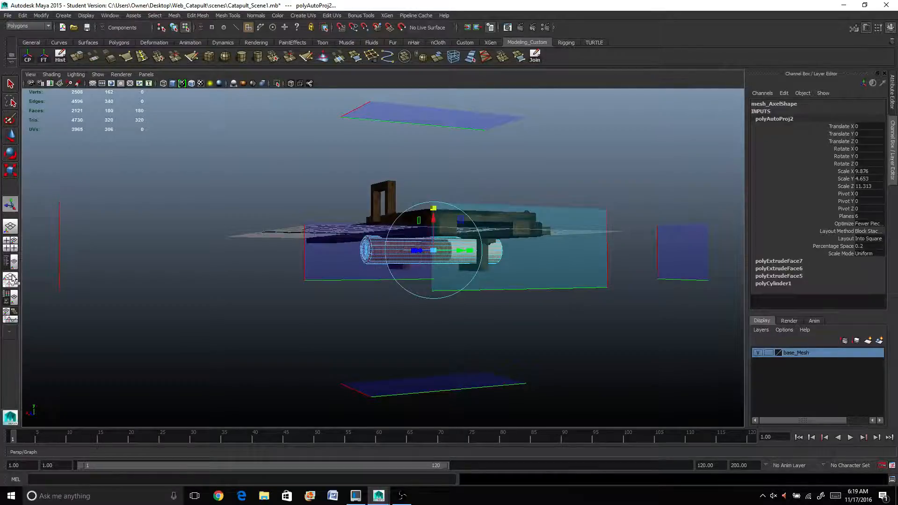
Step: Open the UV Texture Editor below the perspective view, shade the axle's UV shells, and clear the face selection
{"action": "left_click", "coordinate": [12, 279]}
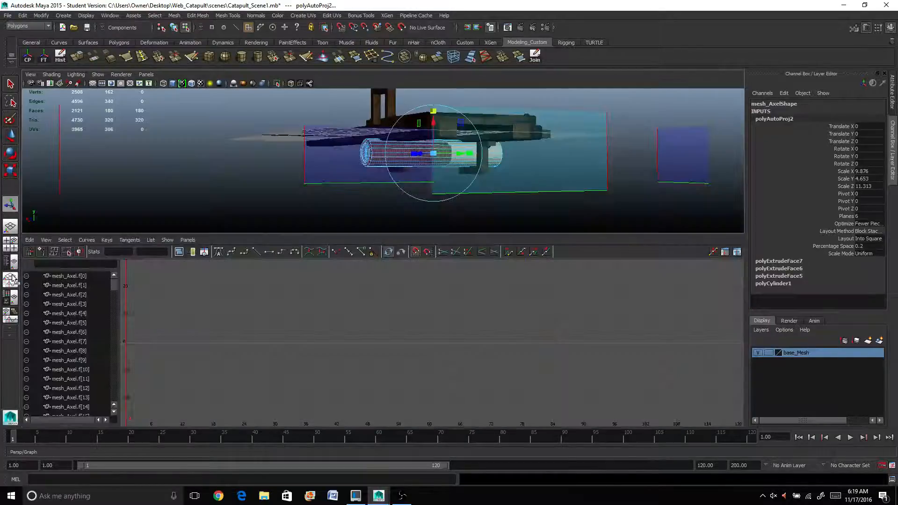
{"action": "left_click", "coordinate": [188, 241]}
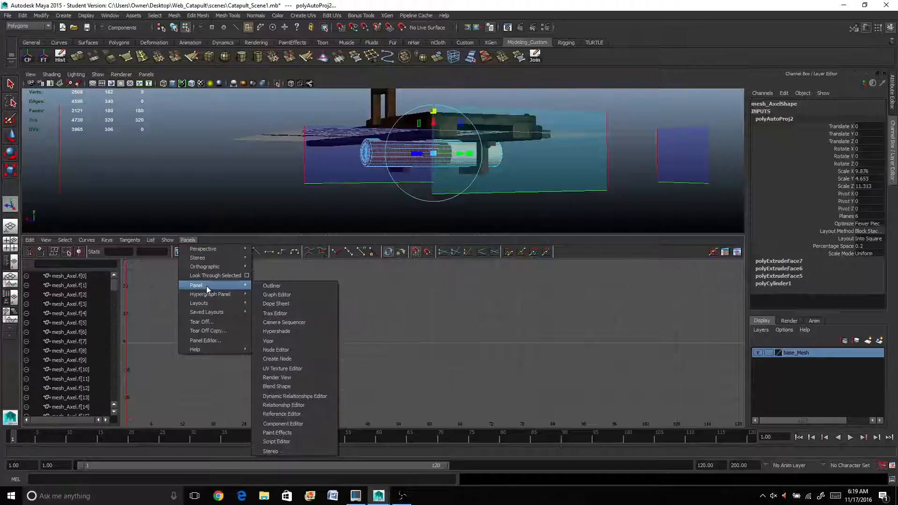
{"action": "mouse_move", "coordinate": [215, 285]}
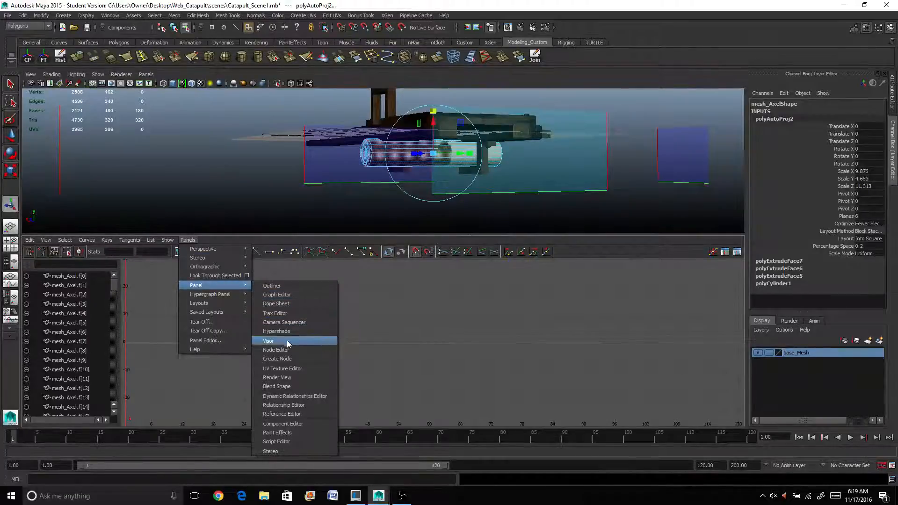
{"action": "left_click", "coordinate": [283, 369]}
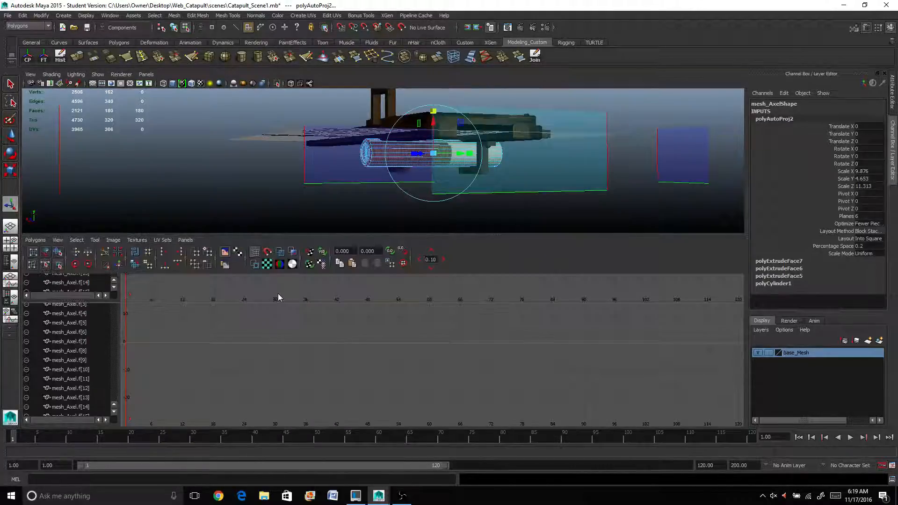
{"action": "scroll", "coordinate": [315, 363], "scroll_direction": "down", "scroll_amount": 10}
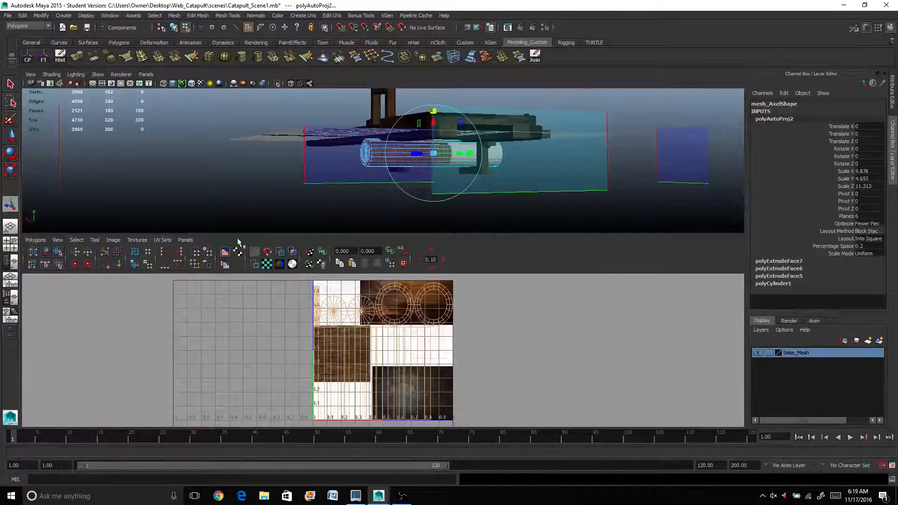
{"action": "left_click", "coordinate": [280, 252]}
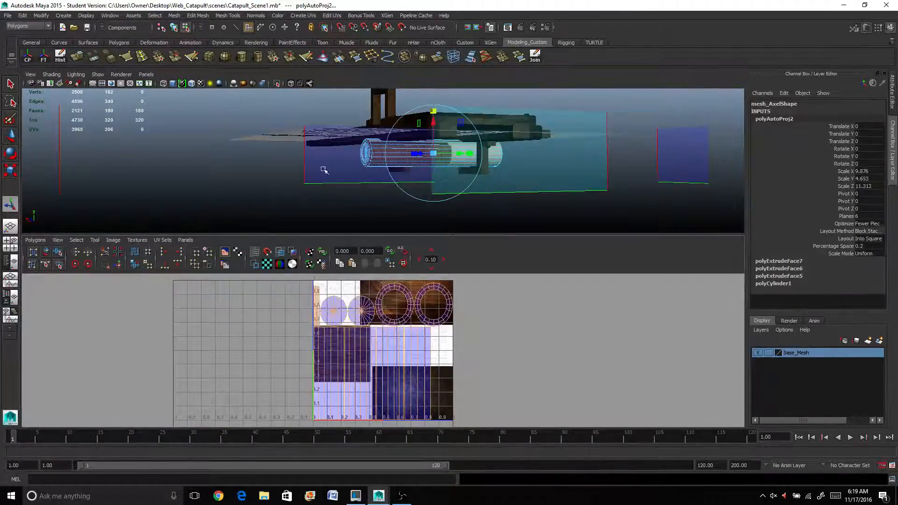
{"action": "left_click", "coordinate": [237, 184]}
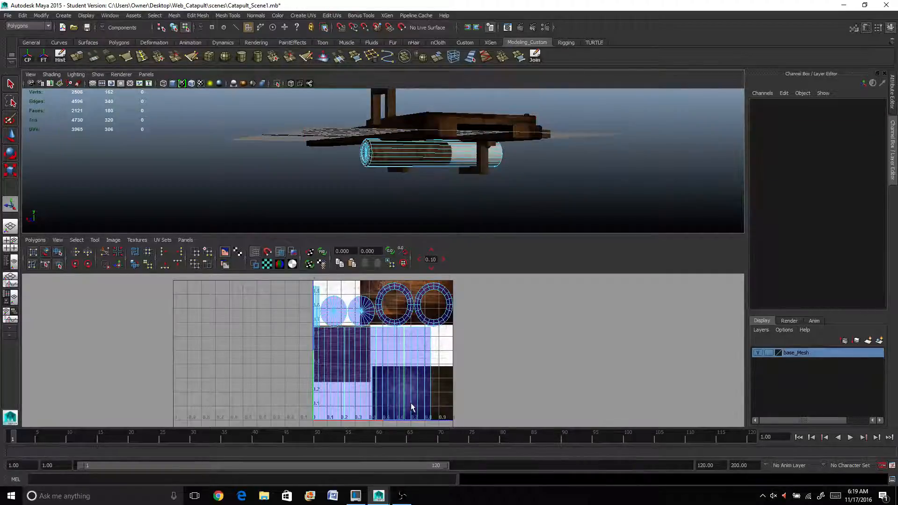
Step: Select all the axle's UV faces and move its shells off the texture image into the empty UV space beside it
{"action": "middle_click_drag", "start_coordinate": [381, 382], "coordinate": [357, 357], "text": "alt"}
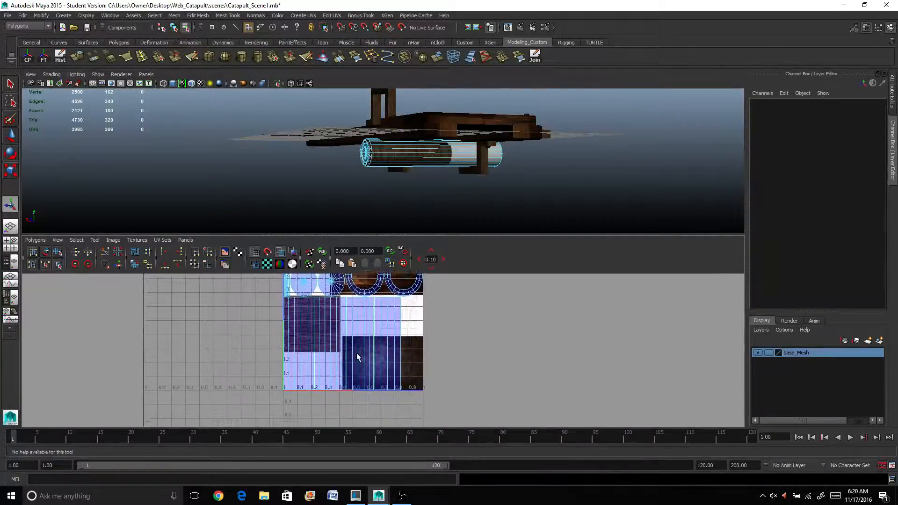
{"action": "left_click", "coordinate": [357, 357]}
{"action": "right_click_drag", "start_coordinate": [360, 349], "coordinate": [330, 340]}
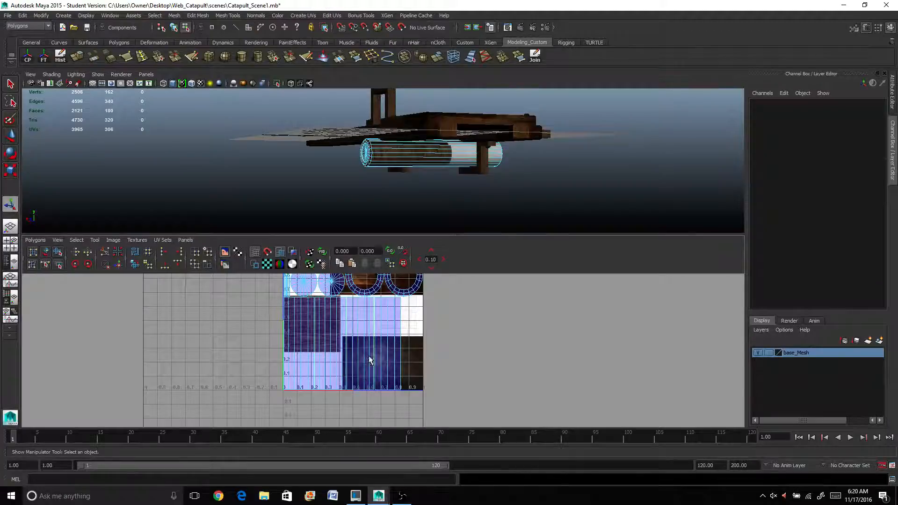
{"action": "left_click", "coordinate": [392, 365]}
{"action": "scroll", "coordinate": [273, 339], "scroll_direction": "down", "scroll_amount": 3}
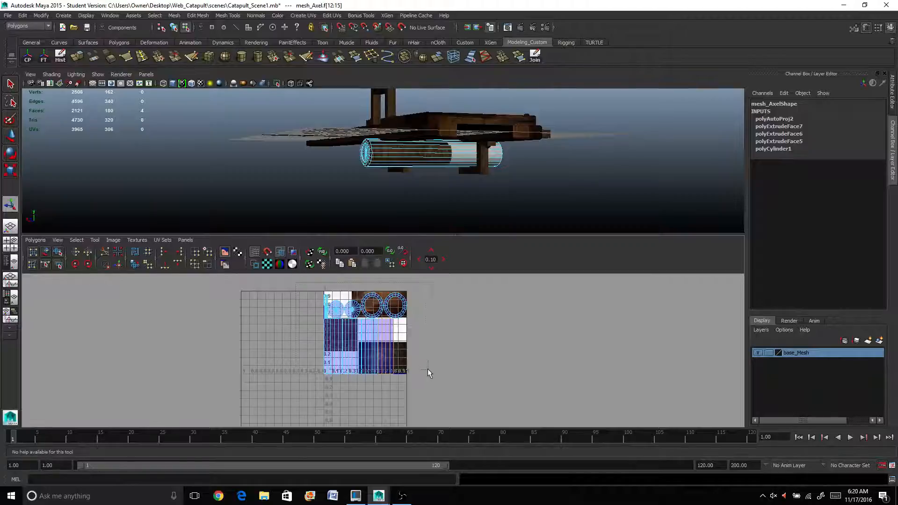
{"action": "key", "text": "ctrl+shift+a"}
{"action": "key", "text": "w"}
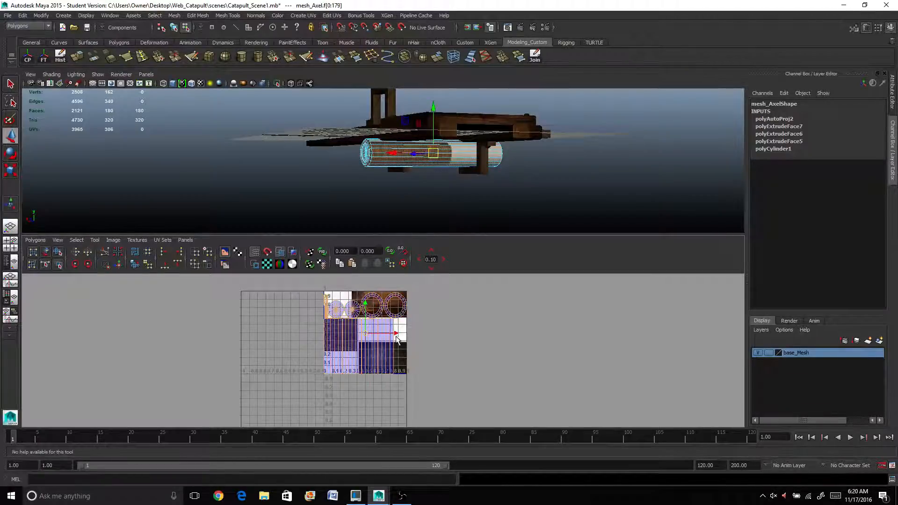
{"action": "left_click_drag", "start_coordinate": [397, 335], "coordinate": [320, 335]}
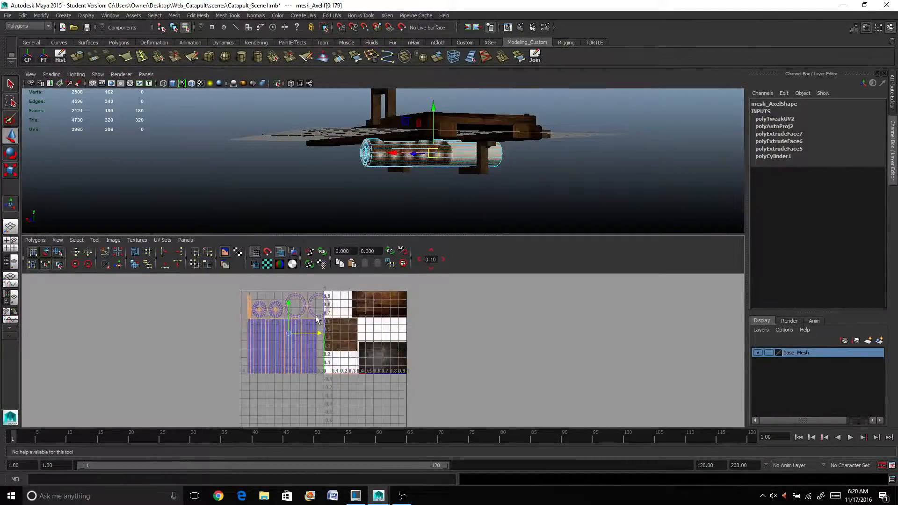
Step: Place the axle's two side-face UV shells over the dark texture swatch, rotating the wider shell so its strips run horizontally
{"action": "left_click_drag", "start_coordinate": [295, 371], "coordinate": [387, 359]}
{"action": "key", "text": "e"}
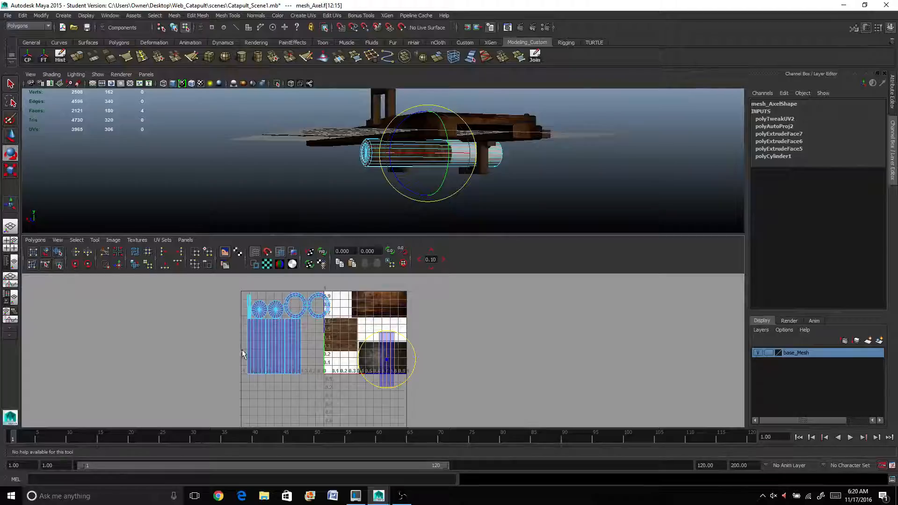
{"action": "left_click", "coordinate": [302, 344]}
{"action": "left_click_drag", "start_coordinate": [302, 344], "coordinate": [383, 369]}
{"action": "key", "text": "w"}
{"action": "key", "text": "r"}
{"action": "key", "text": "w"}
{"action": "key", "text": "r"}
{"action": "scroll", "coordinate": [383, 370], "scroll_direction": "up", "scroll_amount": 3}
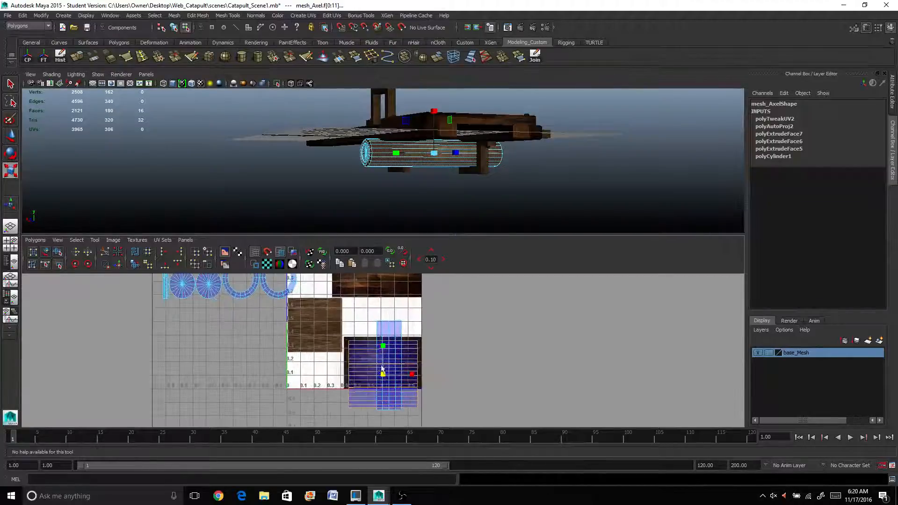
Step: Shift the wide side shell and its overhanging lower strips up so they fit inside the dark texture swatch
{"action": "key", "text": "w"}
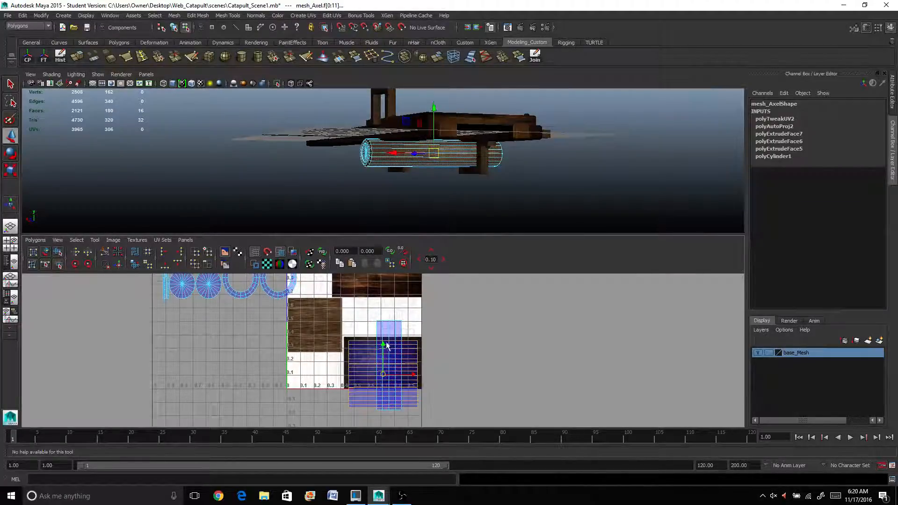
{"action": "left_click_drag", "start_coordinate": [384, 345], "coordinate": [383, 341]}
{"action": "left_click_drag", "start_coordinate": [419, 392], "coordinate": [412, 397]}
{"action": "left_click_drag", "start_coordinate": [379, 368], "coordinate": [382, 346]}
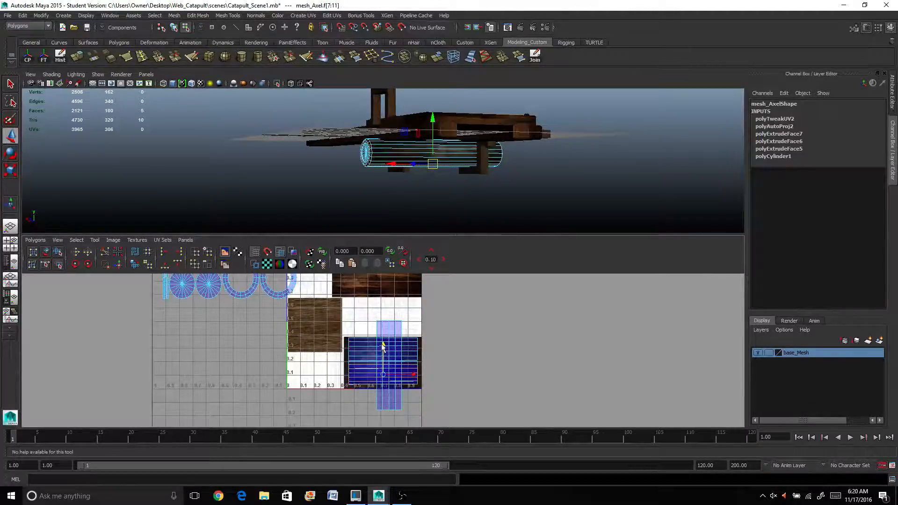
Step: Rotate the narrow four-face side shell to horizontal and position it inside the dark texture swatch
{"action": "left_click", "coordinate": [381, 323]}
{"action": "key", "text": "e"}
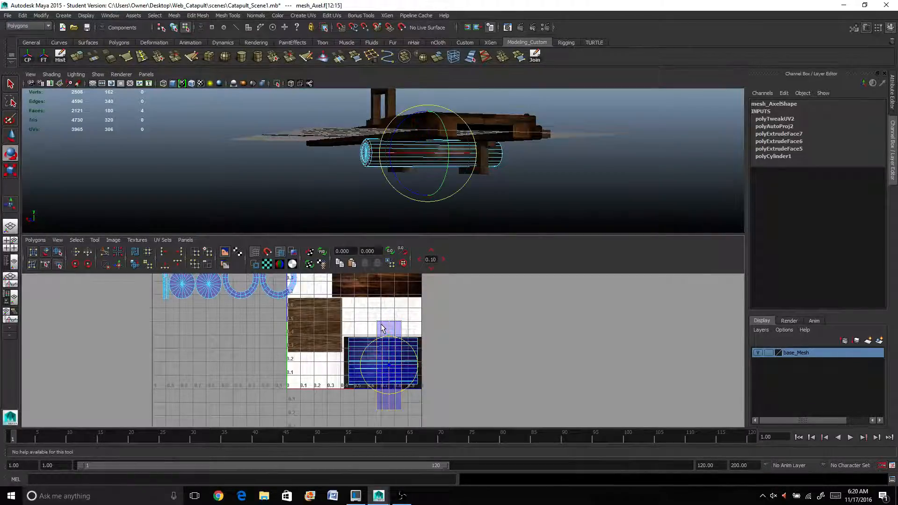
{"action": "left_click_drag", "start_coordinate": [412, 349], "coordinate": [382, 364]}
{"action": "key", "text": "w"}
{"action": "key", "text": "w"}
Step: Move the axle's ring, round cap and remaining thin strip UV shells onto the dark texture swatch
{"action": "left_click", "coordinate": [288, 298]}
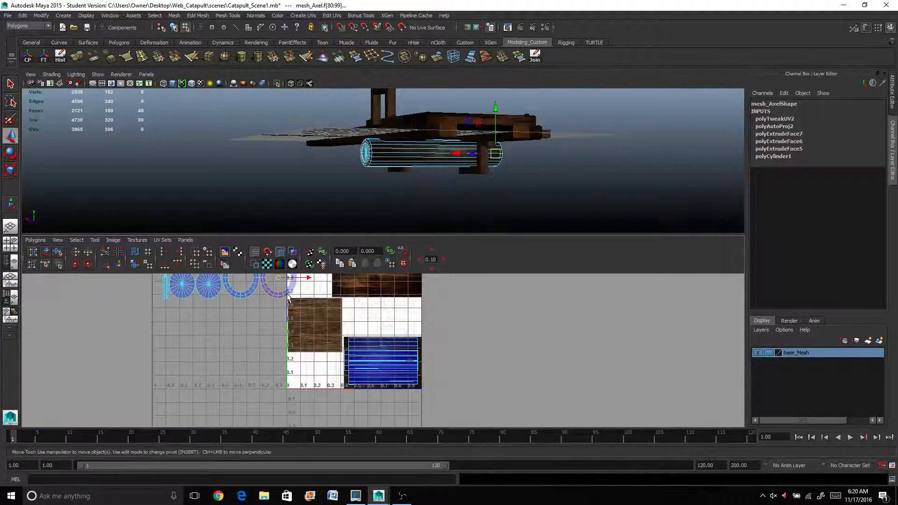
{"action": "left_click_drag", "start_coordinate": [288, 279], "coordinate": [373, 362]}
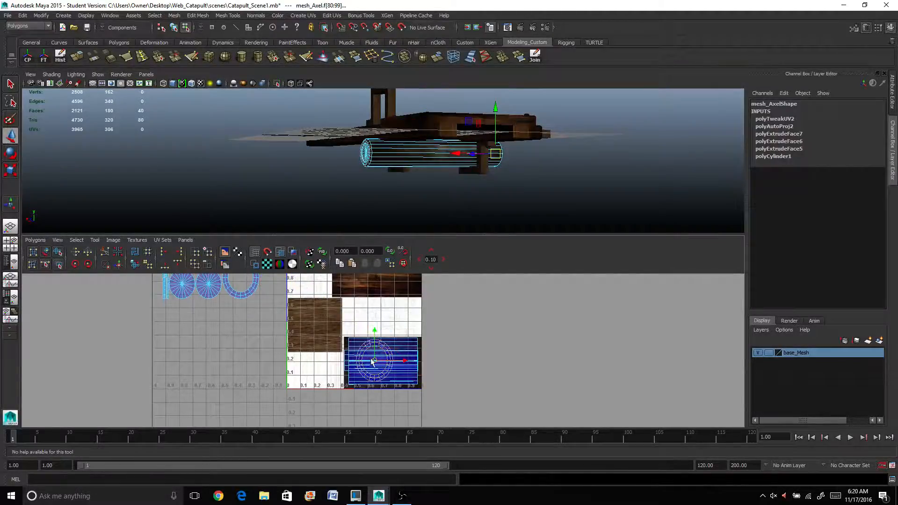
{"action": "left_click", "coordinate": [256, 286]}
{"action": "middle_click_drag", "start_coordinate": [256, 288], "coordinate": [255, 323], "text": "alt"}
{"action": "left_click_drag", "start_coordinate": [311, 347], "coordinate": [311, 347]}
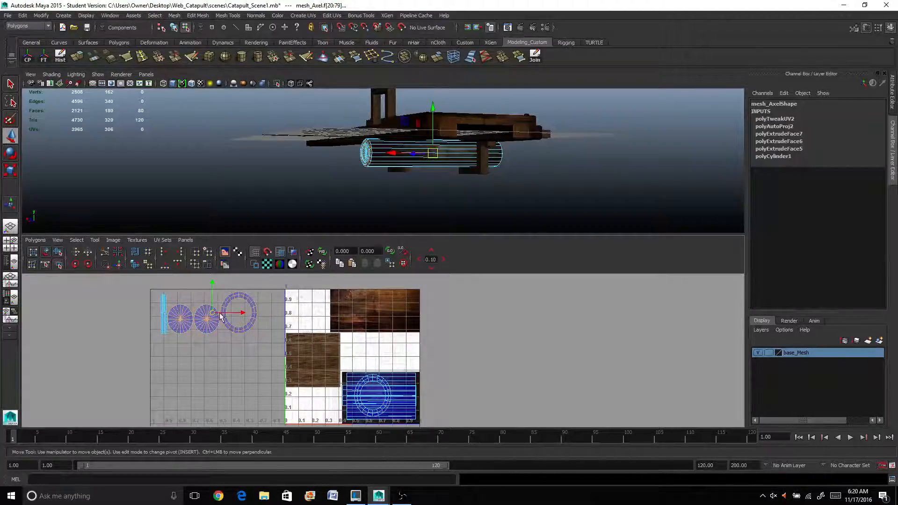
{"action": "left_click_drag", "start_coordinate": [221, 317], "coordinate": [388, 398]}
{"action": "left_click", "coordinate": [427, 370]}
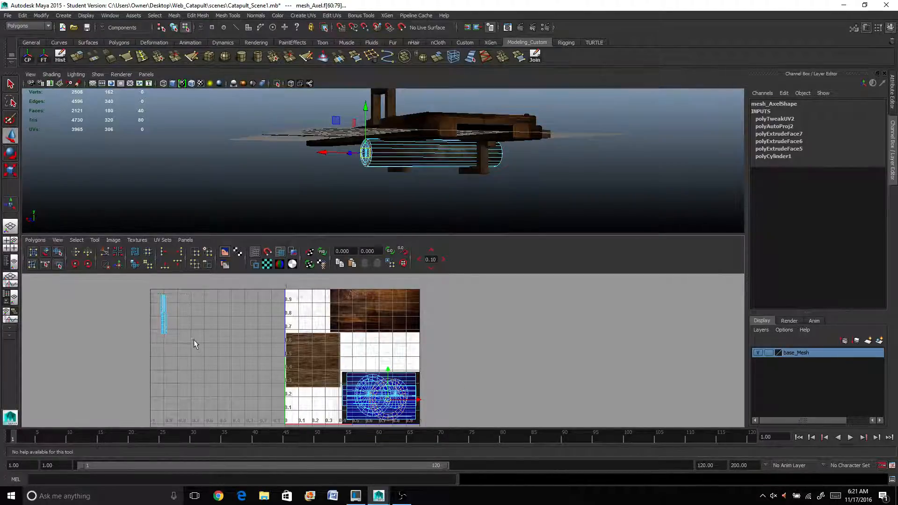
{"action": "left_click_drag", "start_coordinate": [194, 340], "coordinate": [377, 402]}
{"action": "scroll", "coordinate": [394, 179], "scroll_direction": "up", "scroll_amount": 3}
Step: Check the dark texture around the axle, clear the face selection and return to object mode
{"action": "middle_click_drag", "start_coordinate": [394, 179], "coordinate": [360, 191], "text": "alt"}
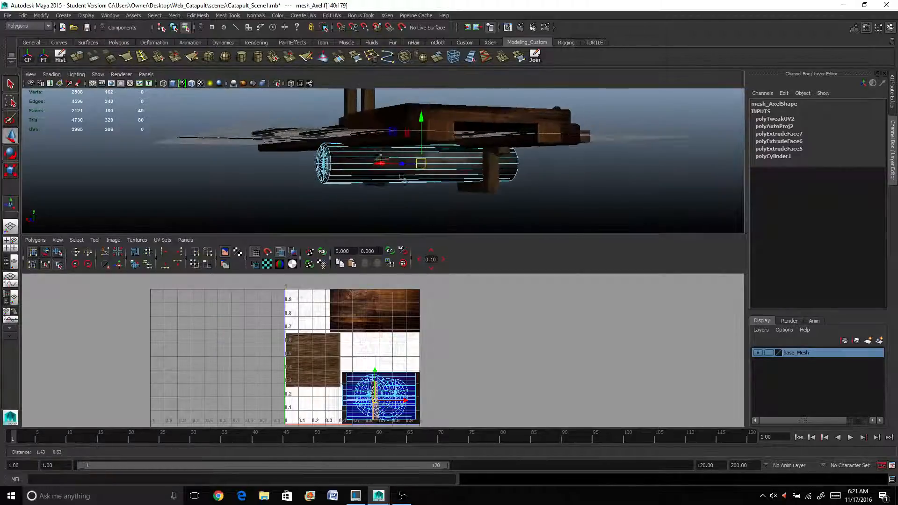
{"action": "left_click_drag", "start_coordinate": [468, 191], "coordinate": [417, 148], "text": "alt"}
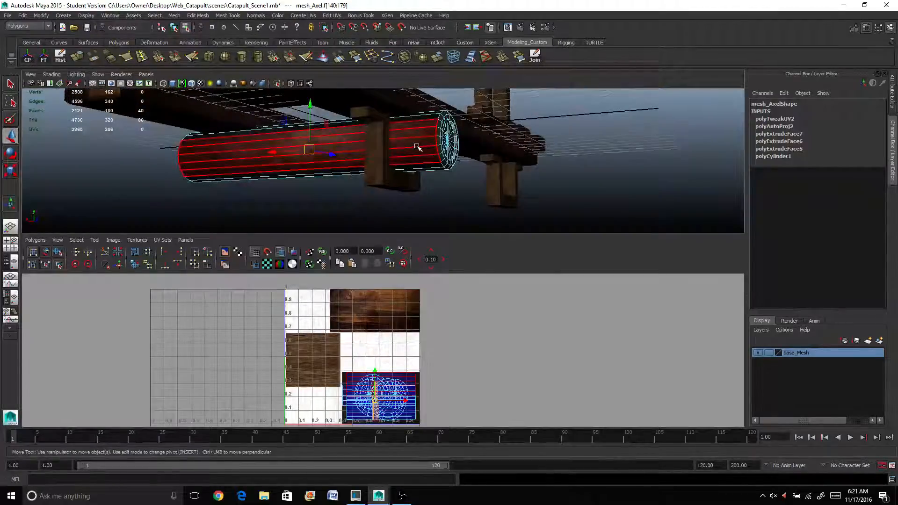
{"action": "left_click", "coordinate": [155, 194]}
{"action": "left_click_drag", "start_coordinate": [349, 169], "coordinate": [371, 153], "text": "alt"}
{"action": "right_click_drag", "start_coordinate": [329, 103], "coordinate": [350, 96]}
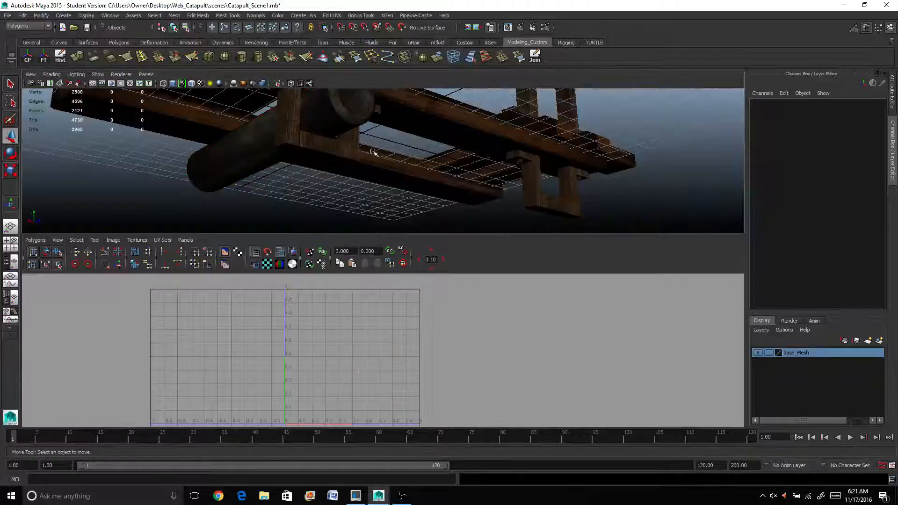
Step: Duplicate the axle and move the copy to about 9.055 in Z so it sits in the brackets at the opposite end
{"action": "left_click_drag", "start_coordinate": [371, 150], "coordinate": [327, 192], "text": "alt"}
{"action": "left_click", "coordinate": [251, 169]}
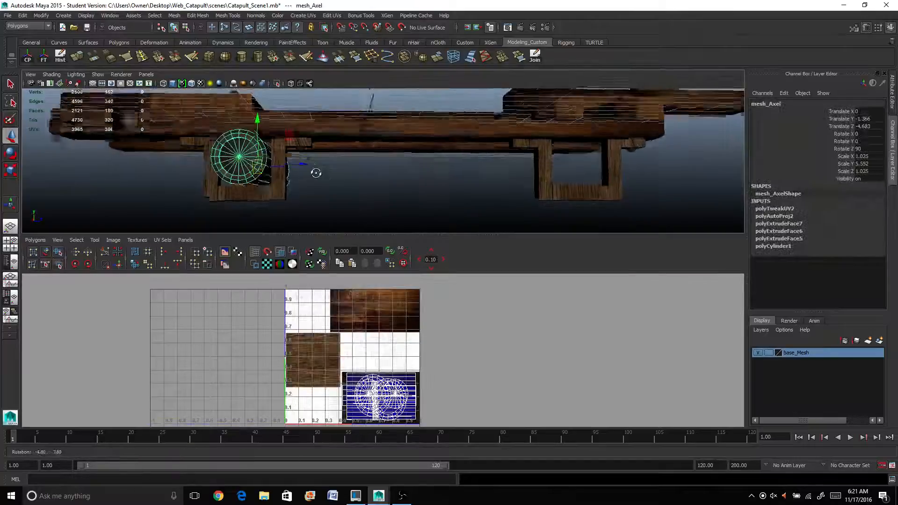
{"action": "left_click_drag", "start_coordinate": [305, 166], "coordinate": [589, 186]}
{"action": "key", "text": "space"}
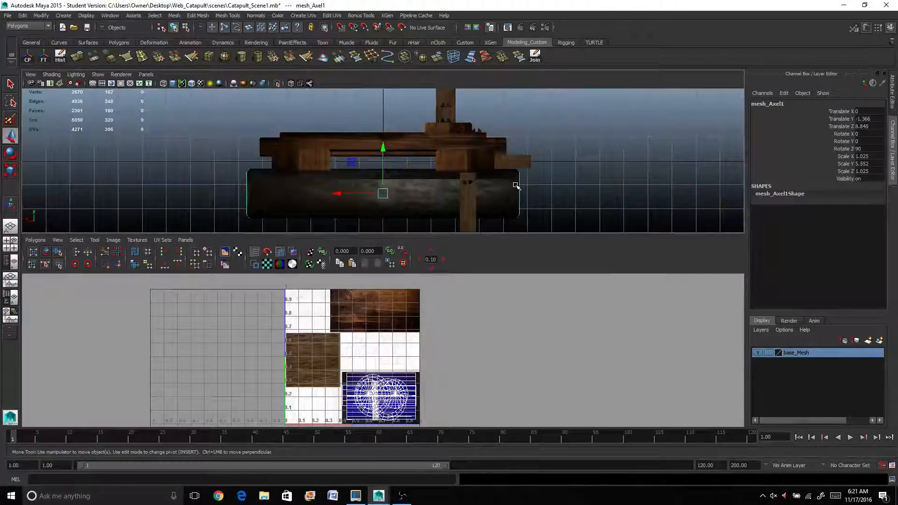
{"action": "key", "text": "space"}
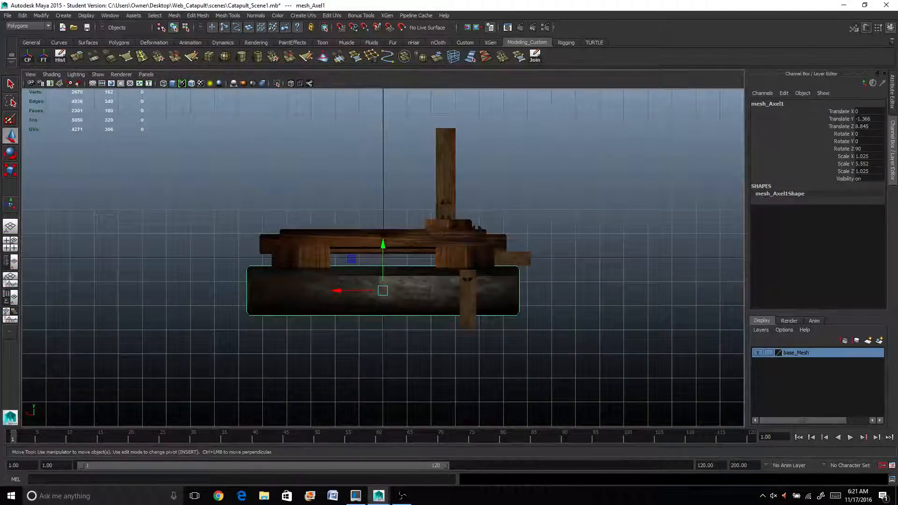
{"action": "left_click", "coordinate": [11, 226]}
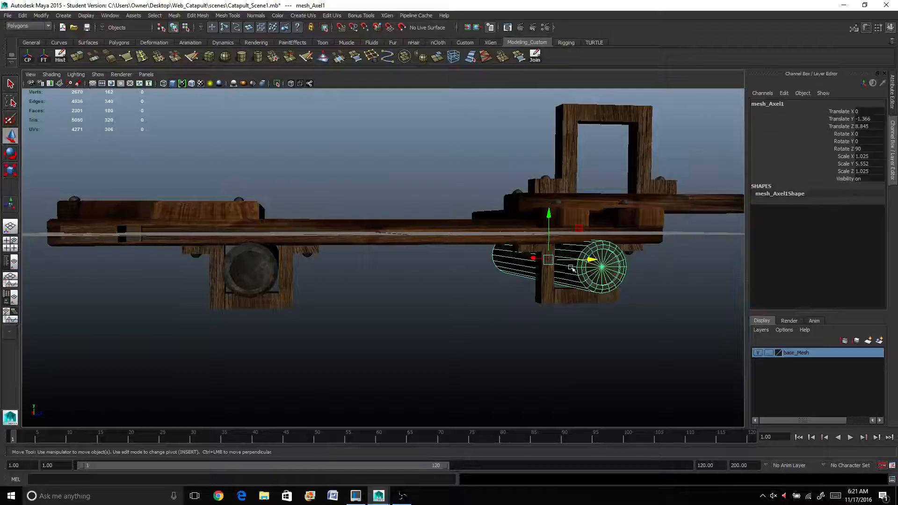
{"action": "left_click_drag", "start_coordinate": [572, 268], "coordinate": [613, 258], "text": "alt"}
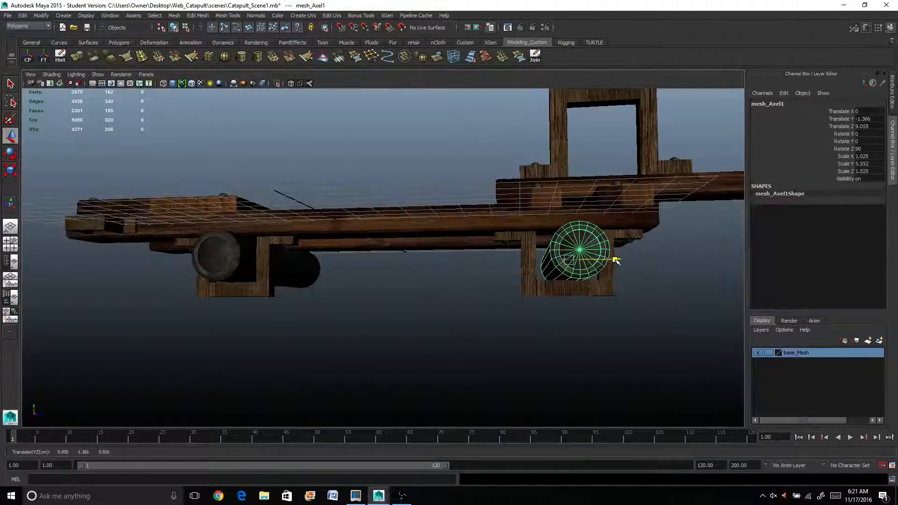
Step: Move the second bracket's inner-side vertices closer to the new axle and shift the adjoining screw to about 16.143 in Z
{"action": "left_click", "coordinate": [530, 248]}
{"action": "right_click_drag", "start_coordinate": [531, 253], "coordinate": [496, 245]}
{"action": "left_click_drag", "start_coordinate": [451, 188], "coordinate": [553, 323]}
{"action": "left_click_drag", "start_coordinate": [563, 263], "coordinate": [558, 243]}
{"action": "left_click", "coordinate": [508, 244]}
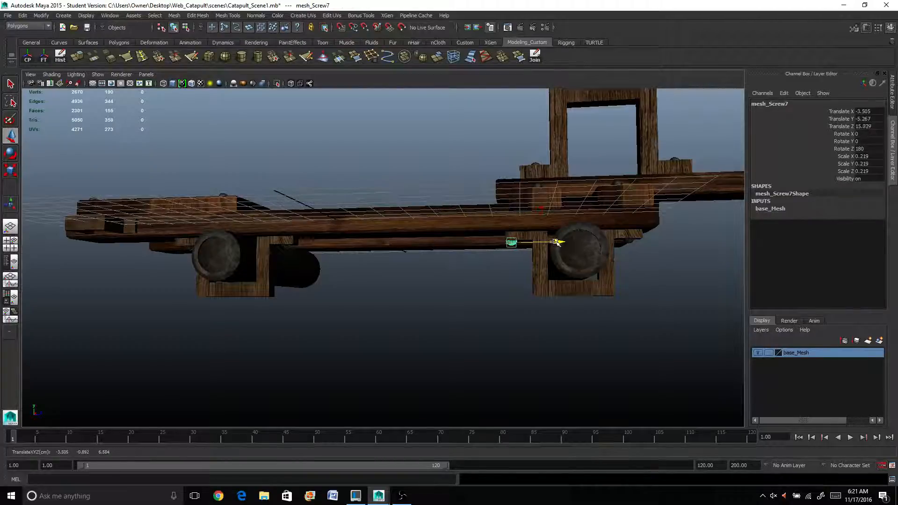
{"action": "scroll", "coordinate": [481, 258], "scroll_direction": "down", "scroll_amount": 5}
{"action": "left_click_drag", "start_coordinate": [393, 271], "coordinate": [414, 244], "text": "alt"}
{"action": "scroll", "coordinate": [481, 267], "scroll_direction": "up", "scroll_amount": 3}
{"action": "scroll", "coordinate": [481, 267], "scroll_direction": "up", "scroll_amount": 3}
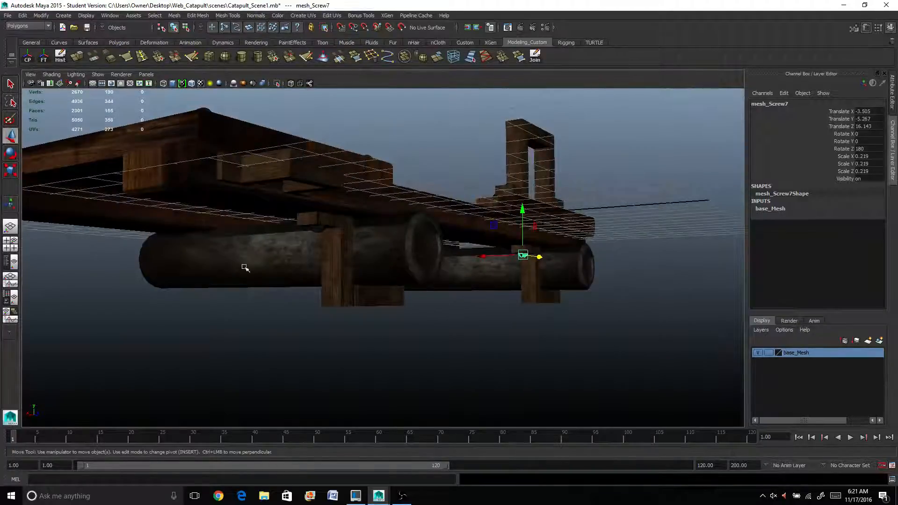
{"action": "left_click_drag", "start_coordinate": [258, 233], "coordinate": [267, 189], "text": "alt"}
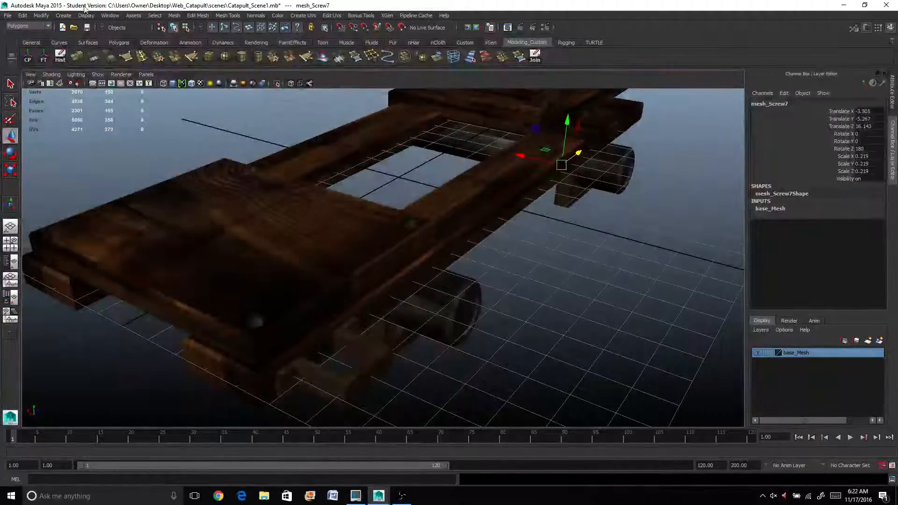
Step: Create a polygon cube and place it at the U-shaped side bracket, at about -5.491 in X and -10.326 in Z
{"action": "left_click", "coordinate": [64, 15]}
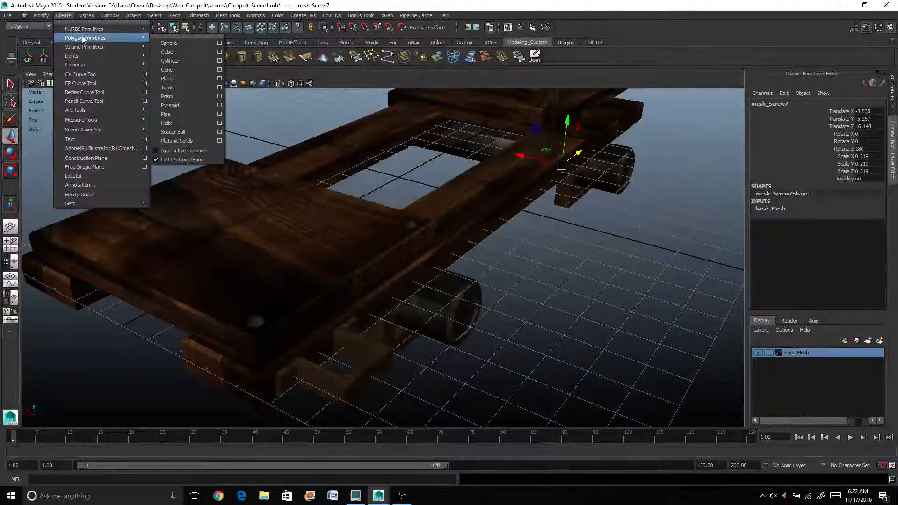
{"action": "mouse_move", "coordinate": [137, 31]}
{"action": "left_click", "coordinate": [171, 52]}
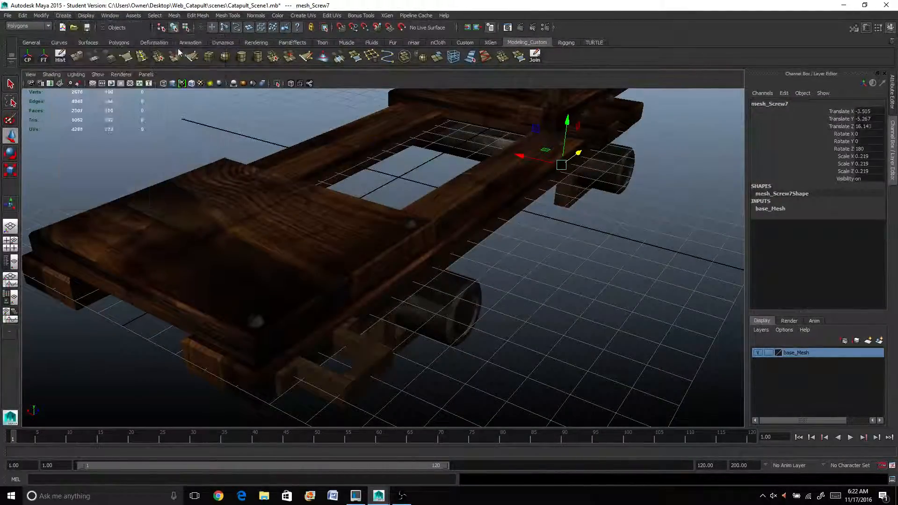
{"action": "left_click_drag", "start_coordinate": [427, 164], "coordinate": [301, 247]}
{"action": "left_click_drag", "start_coordinate": [219, 247], "coordinate": [358, 294]}
{"action": "scroll", "coordinate": [347, 311], "scroll_direction": "up", "scroll_amount": 4}
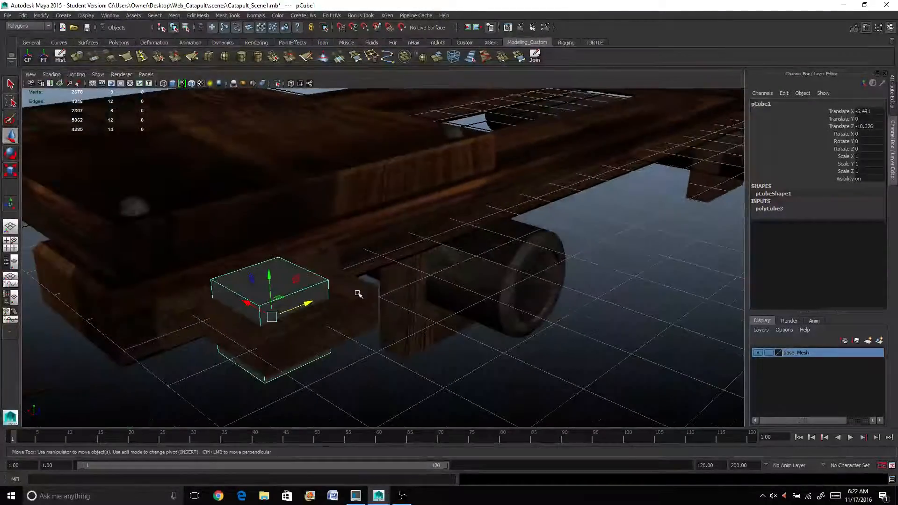
Step: Center the cube over the side bracket's opening, at about -5.207 in X and -10.008 in Z
{"action": "key", "text": "r"}
{"action": "left_click_drag", "start_coordinate": [306, 303], "coordinate": [377, 142], "text": "alt"}
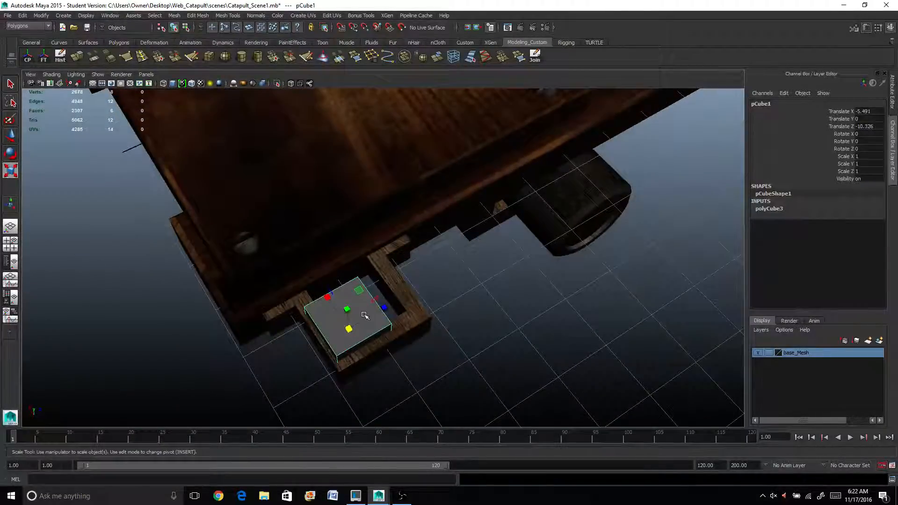
{"action": "key", "text": "w"}
{"action": "left_click_drag", "start_coordinate": [331, 299], "coordinate": [318, 284]}
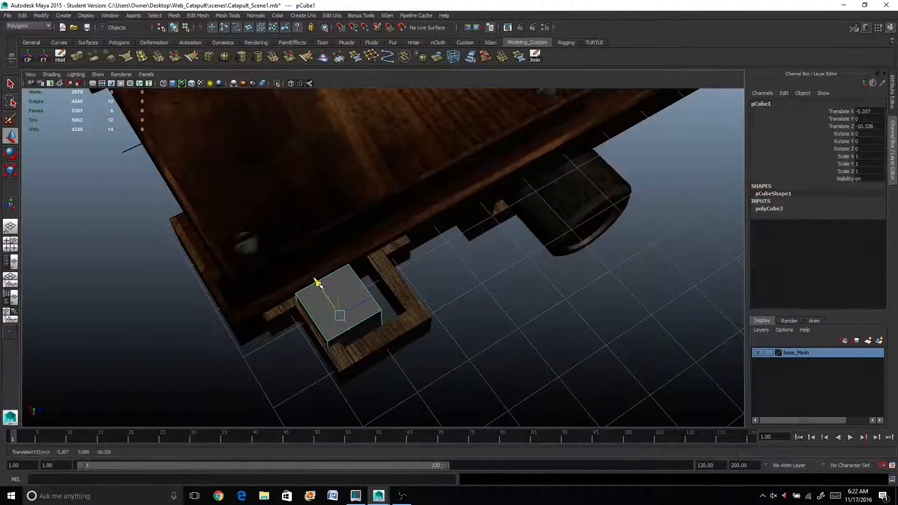
{"action": "left_click_drag", "start_coordinate": [376, 296], "coordinate": [397, 299]}
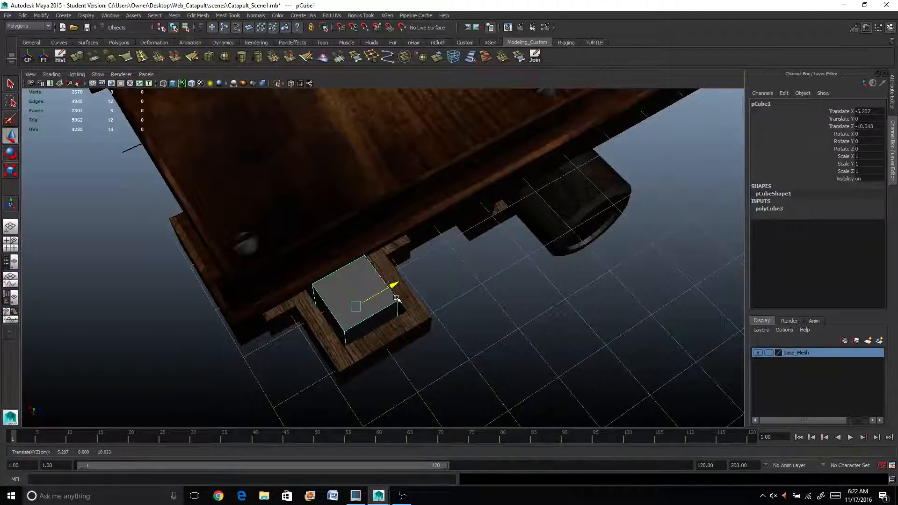
Step: Scale the cube to about 1.262 in X and 1.271 in Z, and shift it to about -5.253 in X
{"action": "key", "text": "r"}
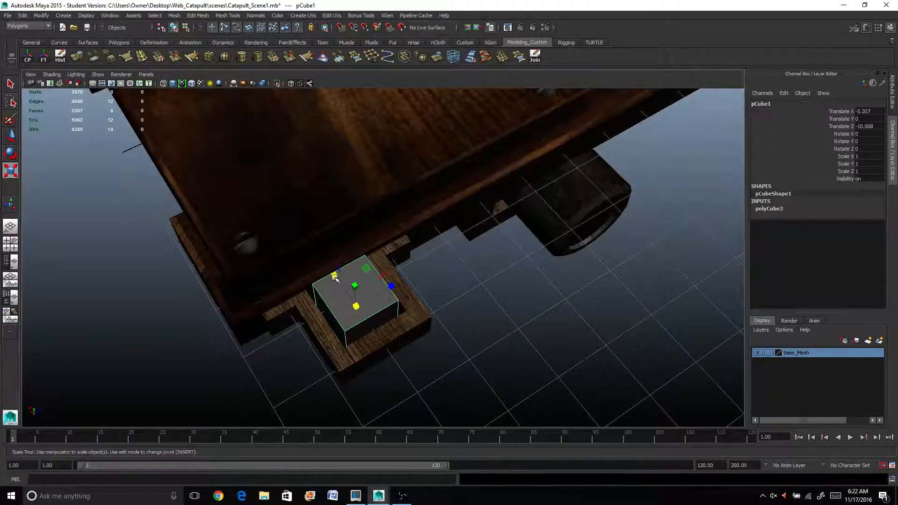
{"action": "left_click_drag", "start_coordinate": [335, 277], "coordinate": [331, 274]}
{"action": "left_click_drag", "start_coordinate": [392, 290], "coordinate": [404, 286]}
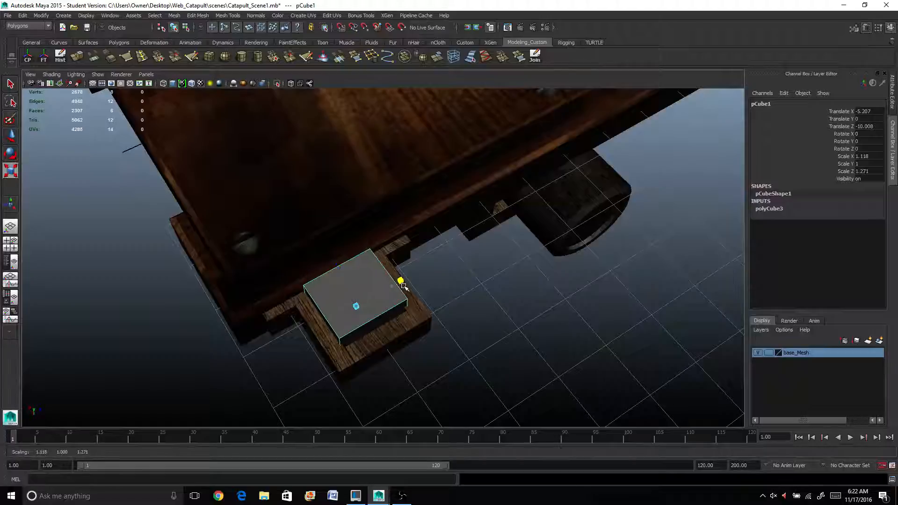
{"action": "key", "text": "w"}
{"action": "left_click_drag", "start_coordinate": [333, 272], "coordinate": [349, 345]}
Step: Stretch the cube vertically through the side bracket to a Y scale of about 2.594
{"action": "key", "text": "r"}
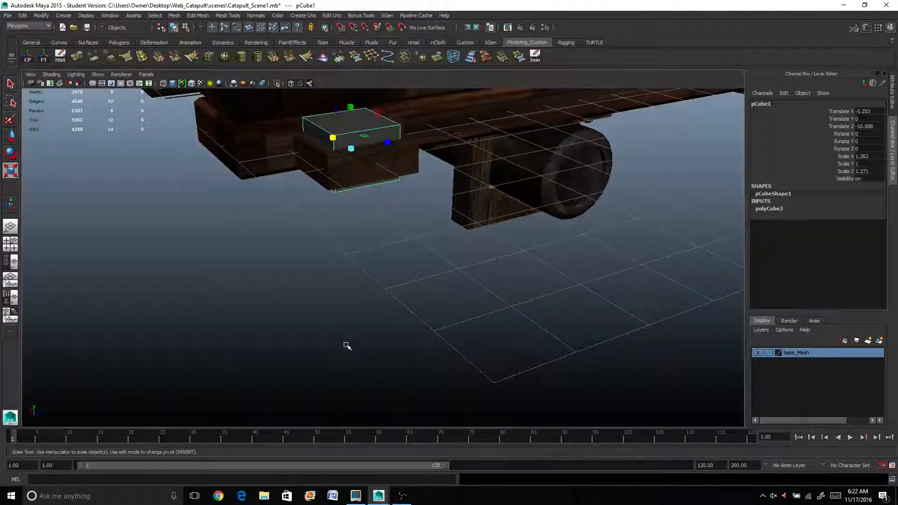
{"action": "left_click_drag", "start_coordinate": [311, 230], "coordinate": [347, 97], "text": "alt"}
{"action": "left_click_drag", "start_coordinate": [372, 262], "coordinate": [363, 199], "text": "alt"}
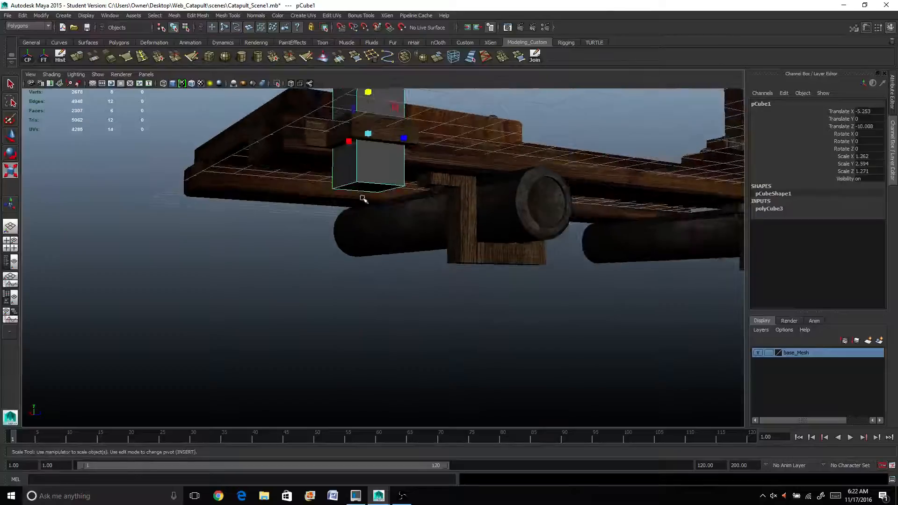
Step: Extrude the post's bottom face downward by about 1.757 and taper it to a point
{"action": "right_click_drag", "start_coordinate": [376, 176], "coordinate": [375, 191]}
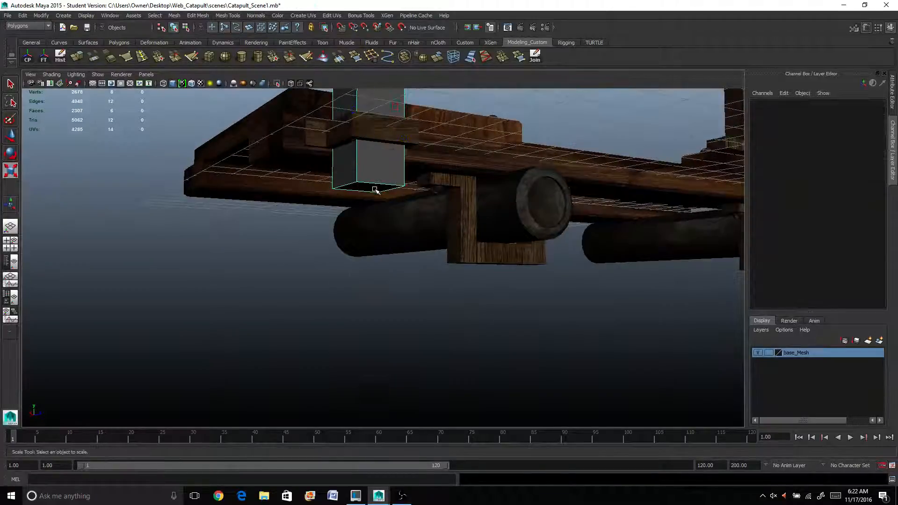
{"action": "left_click", "coordinate": [376, 187]}
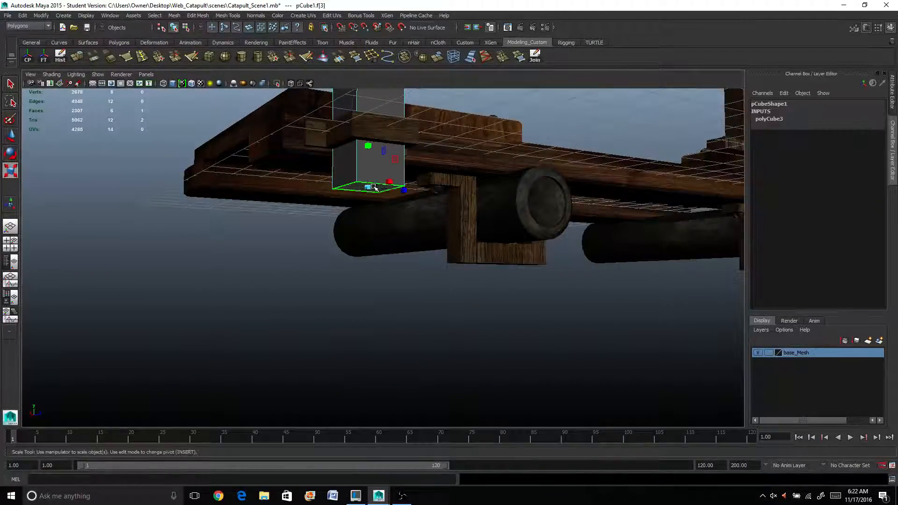
{"action": "left_click", "coordinate": [77, 57]}
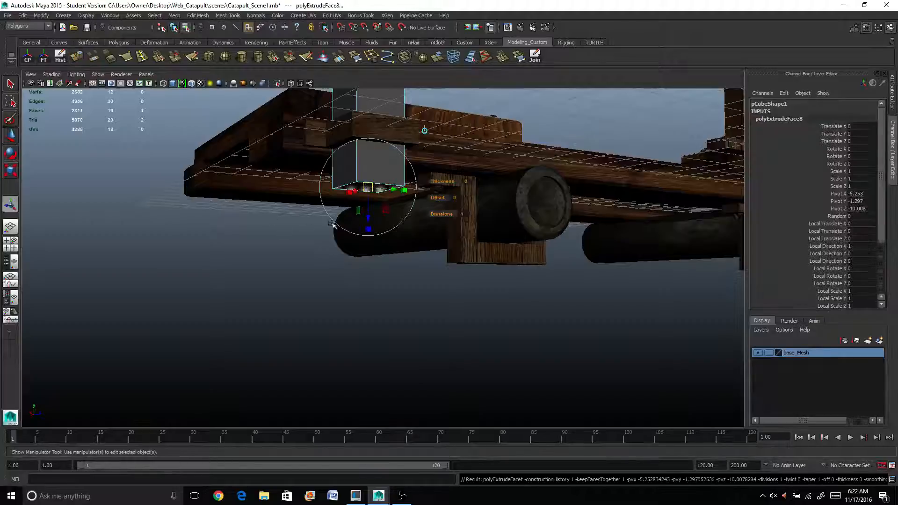
{"action": "left_click_drag", "start_coordinate": [371, 217], "coordinate": [352, 287]}
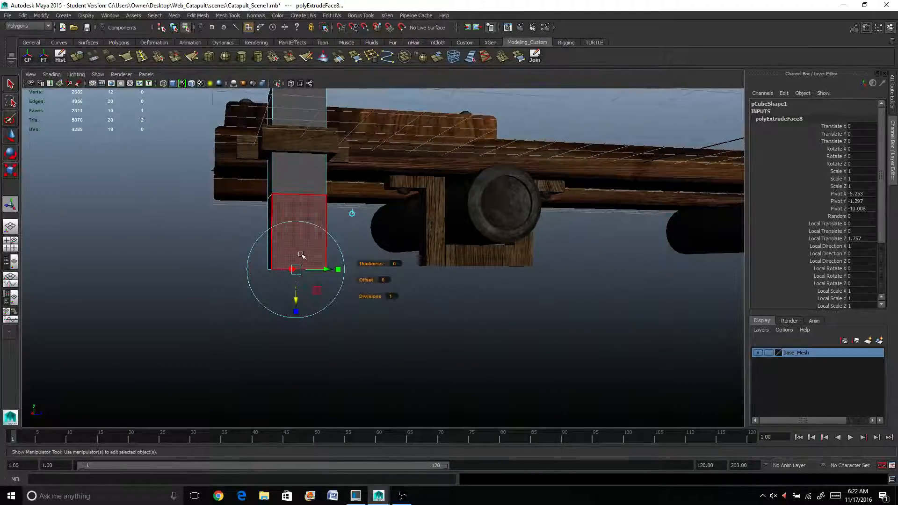
{"action": "left_click_drag", "start_coordinate": [295, 310], "coordinate": [344, 284], "text": "alt"}
Step: Raise the post's top face so the post stands well above the platform deck
{"action": "left_click_drag", "start_coordinate": [376, 230], "coordinate": [353, 246]}
{"action": "left_click", "coordinate": [354, 250]}
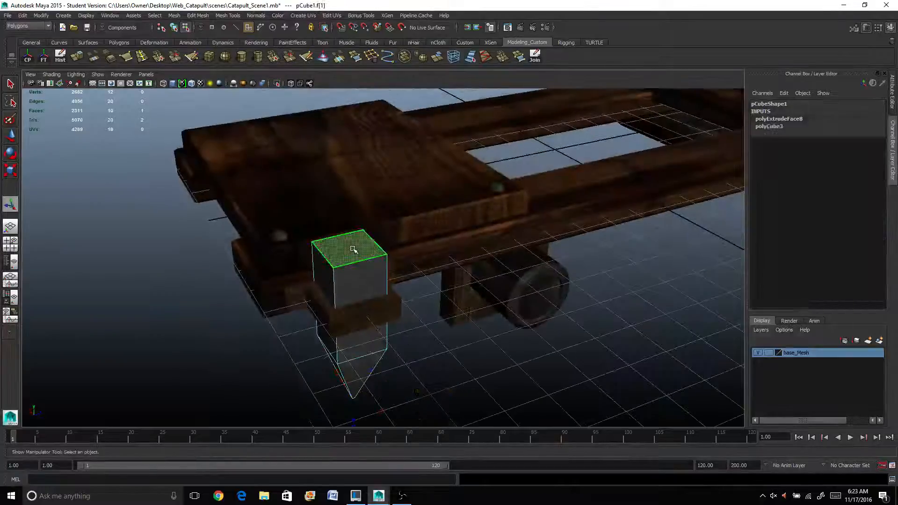
{"action": "key", "text": "w"}
{"action": "left_click_drag", "start_coordinate": [351, 204], "coordinate": [308, 131]}
{"action": "left_click_drag", "start_coordinate": [274, 107], "coordinate": [275, 85]}
{"action": "left_click_drag", "start_coordinate": [327, 159], "coordinate": [365, 176], "text": "alt"}
{"action": "left_click_drag", "start_coordinate": [411, 211], "coordinate": [455, 204], "text": "alt"}
Step: Apply automatic UV mapping with six planes to the whole pointed post
{"action": "right_click_drag", "start_coordinate": [457, 173], "coordinate": [456, 162]}
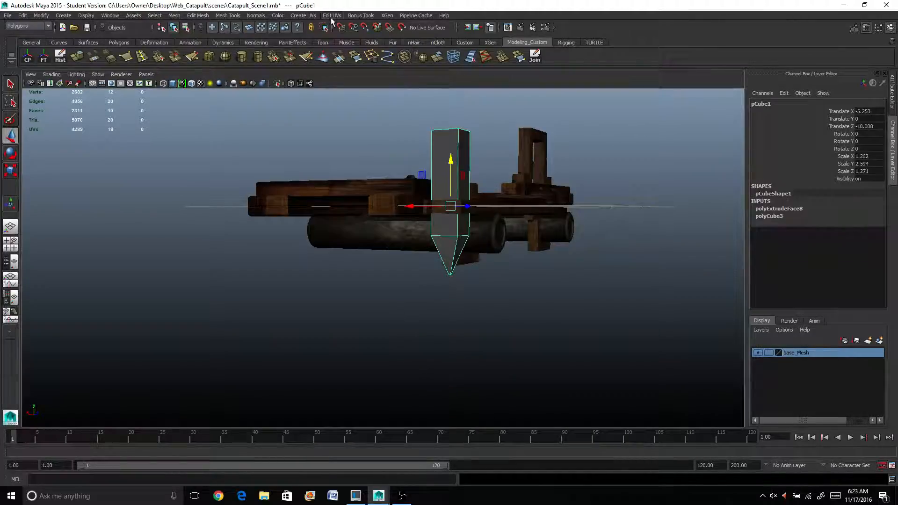
{"action": "left_click", "coordinate": [304, 16]}
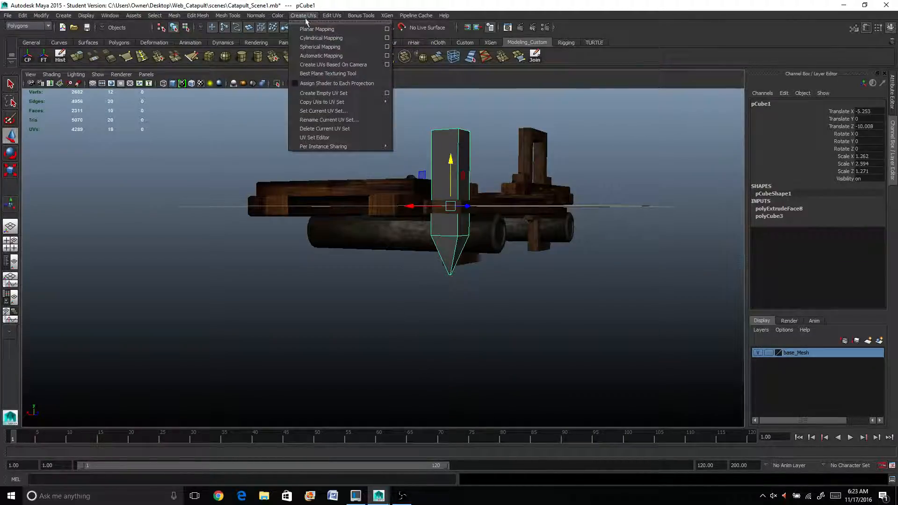
{"action": "left_click", "coordinate": [316, 58]}
{"action": "left_click_drag", "start_coordinate": [451, 164], "coordinate": [450, 166]}
{"action": "mouse_move", "coordinate": [317, 223]}
{"action": "left_mouse_down", "text": "alt"}
{"action": "mouse_move", "coordinate": [369, 227]}
{"action": "mouse_move", "coordinate": [334, 226]}
{"action": "left_mouse_up", "text": "alt"}
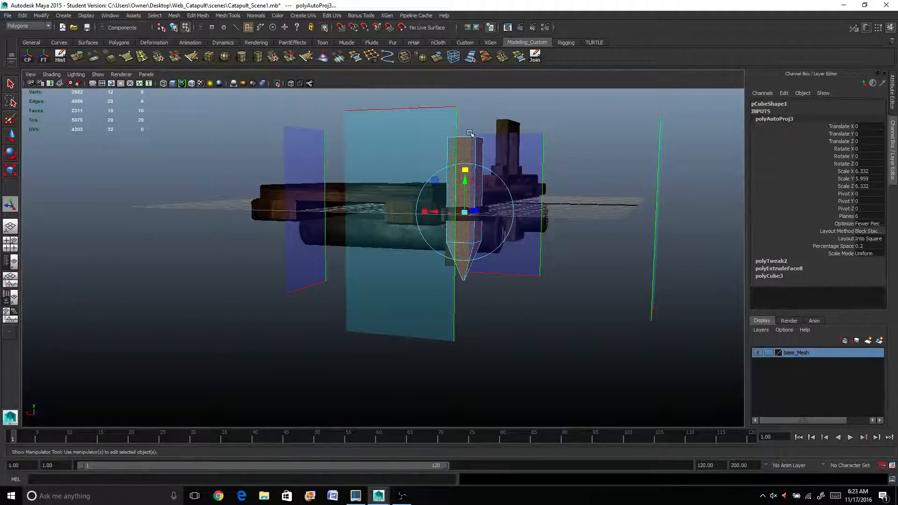
Step: Assign the existing UVMAP_lambert material to the post
{"action": "right_click_drag", "start_coordinate": [470, 134], "coordinate": [482, 141]}
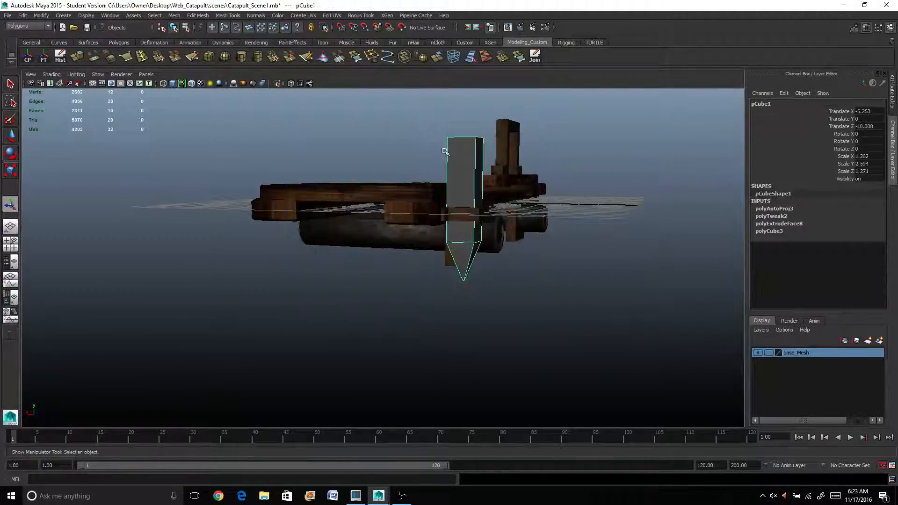
{"action": "left_click", "coordinate": [10, 298]}
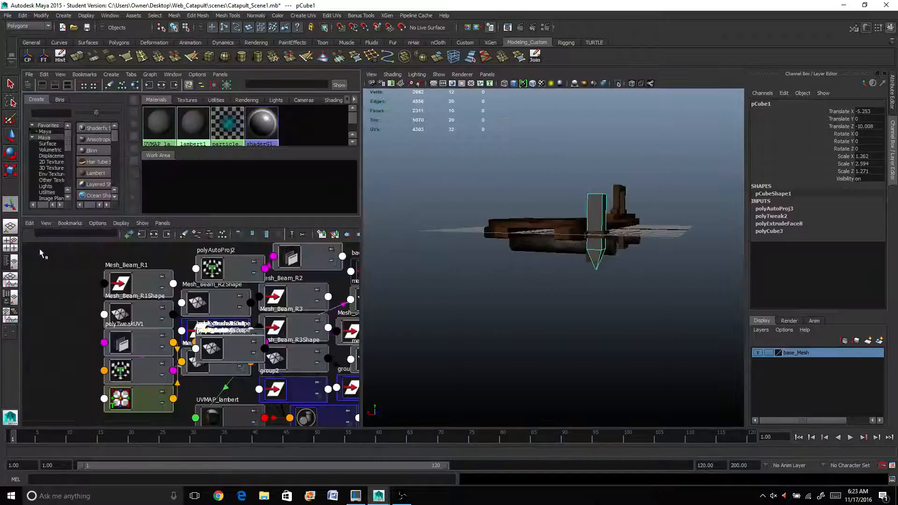
{"action": "right_click_drag", "start_coordinate": [157, 128], "coordinate": [156, 104]}
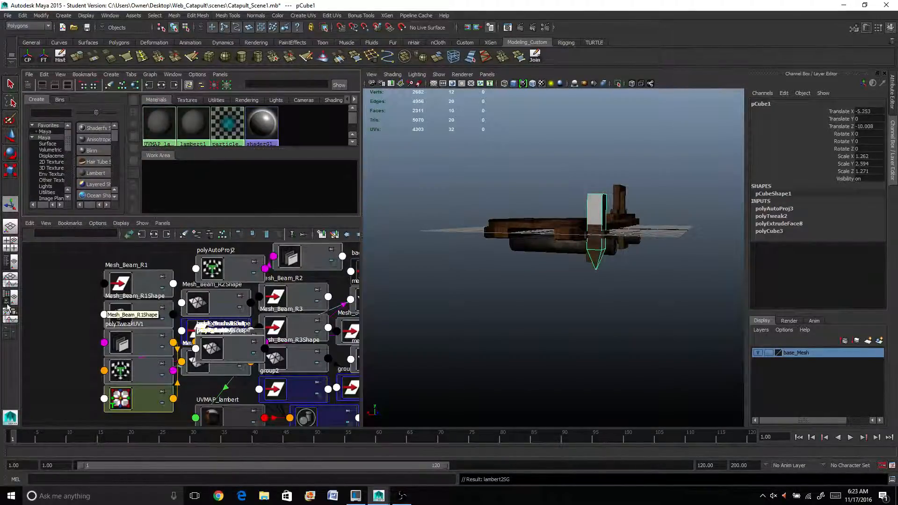
Step: Show the UV Texture Editor below the perspective view for the post
{"action": "left_click", "coordinate": [14, 282]}
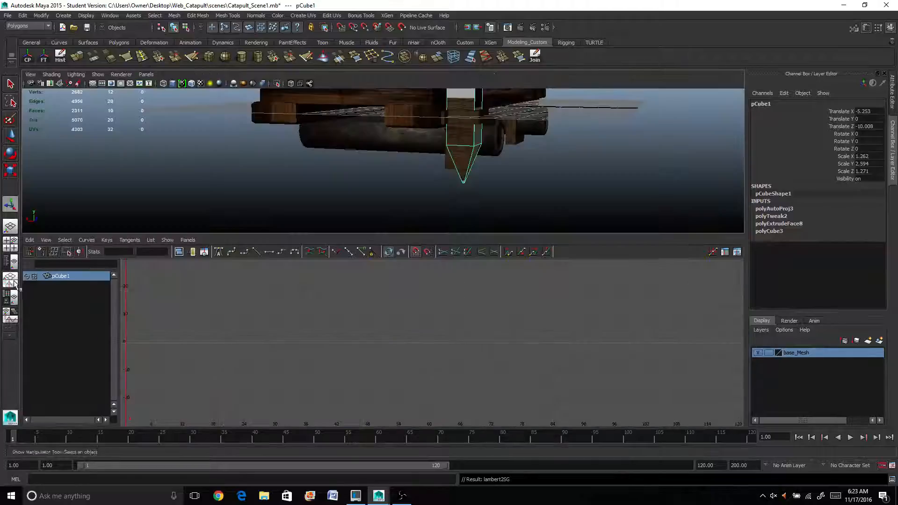
{"action": "left_click", "coordinate": [188, 240]}
{"action": "mouse_move", "coordinate": [205, 285]}
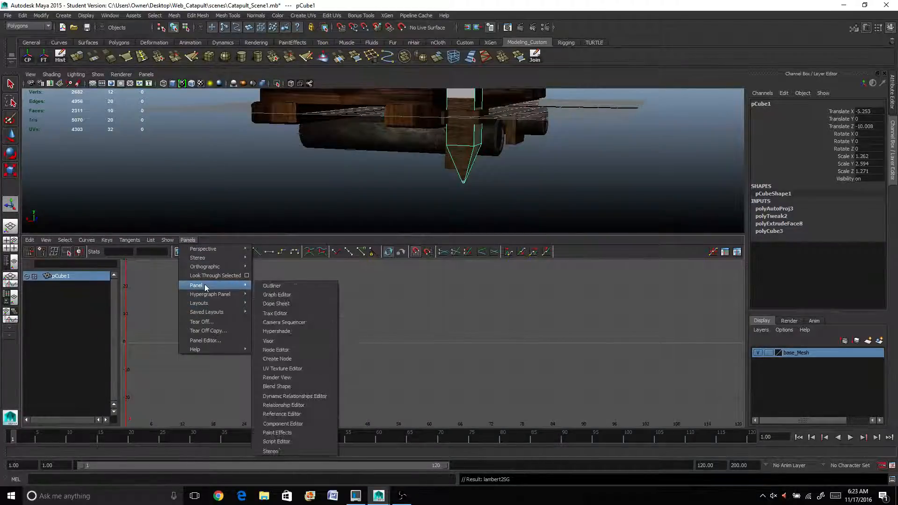
{"action": "left_click", "coordinate": [299, 369]}
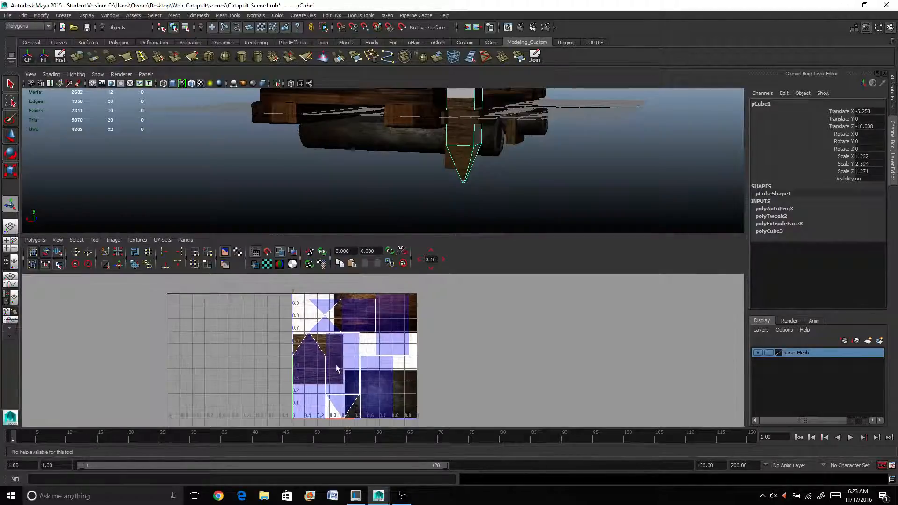
Step: Select all of the post's UV shells and move them off the texture into the empty area beside it
{"action": "scroll", "coordinate": [346, 368], "scroll_direction": "down", "scroll_amount": 1}
{"action": "middle_click_drag", "start_coordinate": [348, 368], "coordinate": [258, 383], "text": "alt"}
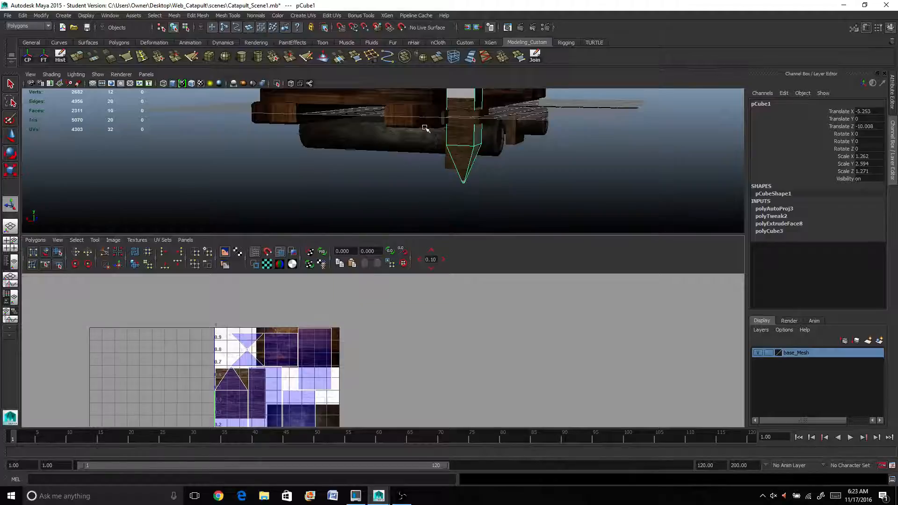
{"action": "left_click_drag", "start_coordinate": [463, 156], "coordinate": [423, 154], "text": "alt"}
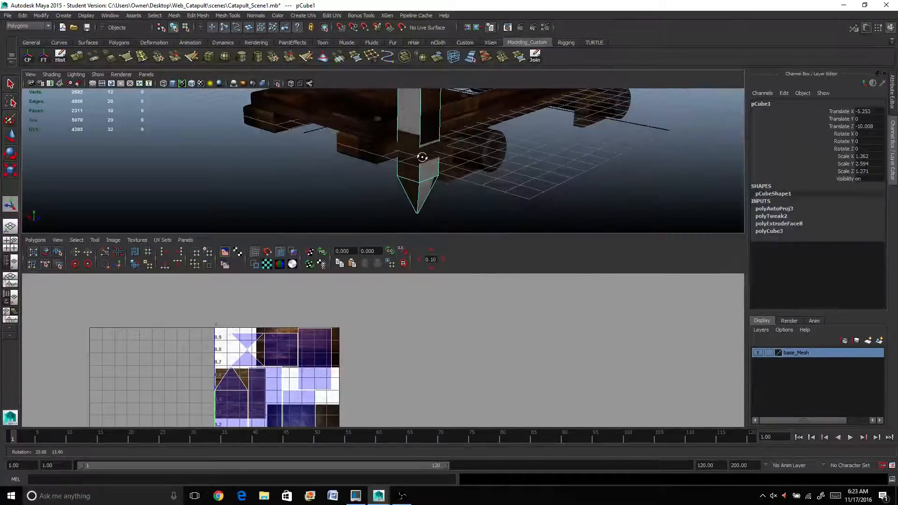
{"action": "scroll", "coordinate": [215, 358], "scroll_direction": "down", "scroll_amount": 3}
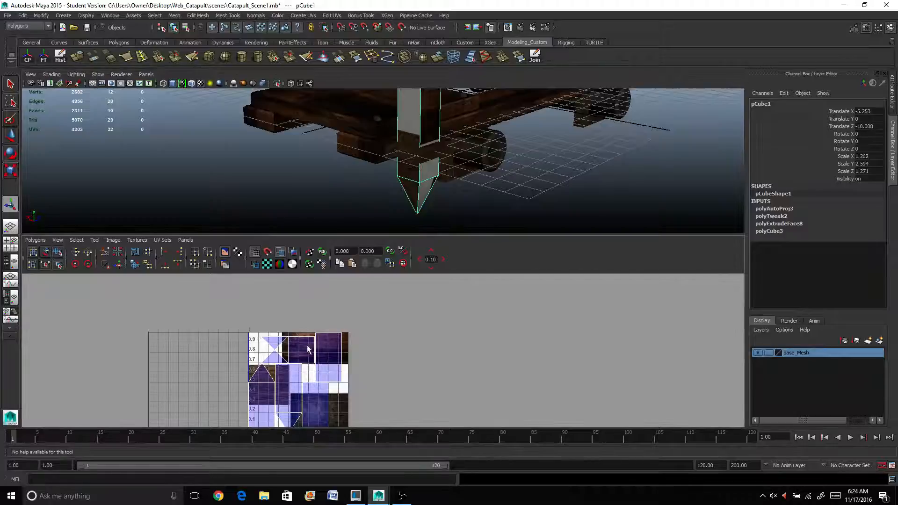
{"action": "middle_click_drag", "start_coordinate": [285, 351], "coordinate": [218, 324], "text": "alt"}
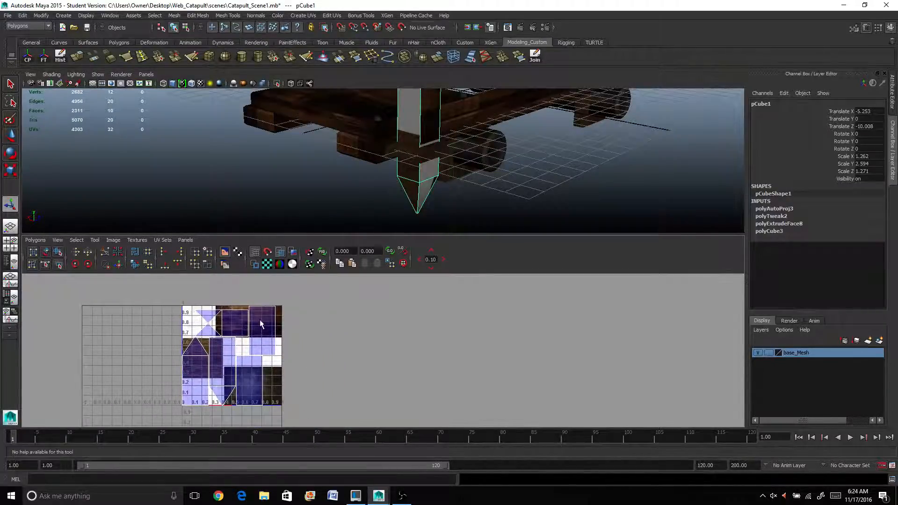
{"action": "right_click_drag", "start_coordinate": [260, 319], "coordinate": [154, 302]}
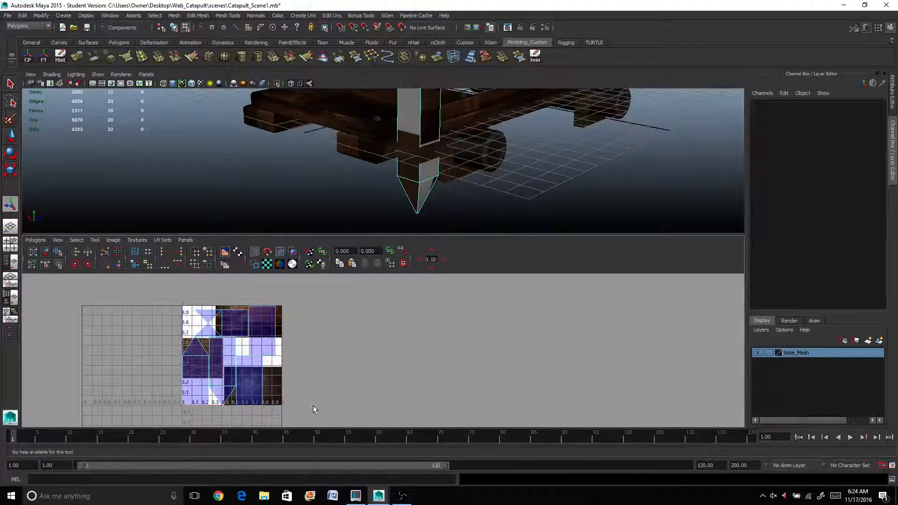
{"action": "left_click_drag", "start_coordinate": [313, 410], "coordinate": [291, 365]}
{"action": "key", "text": "w"}
Step: Place one rectangular side shell on the dark wood area of the texture, and rotate the remaining shells so the post's sides lie horizontally
{"action": "left_click", "coordinate": [416, 335]}
{"action": "key", "text": "e"}
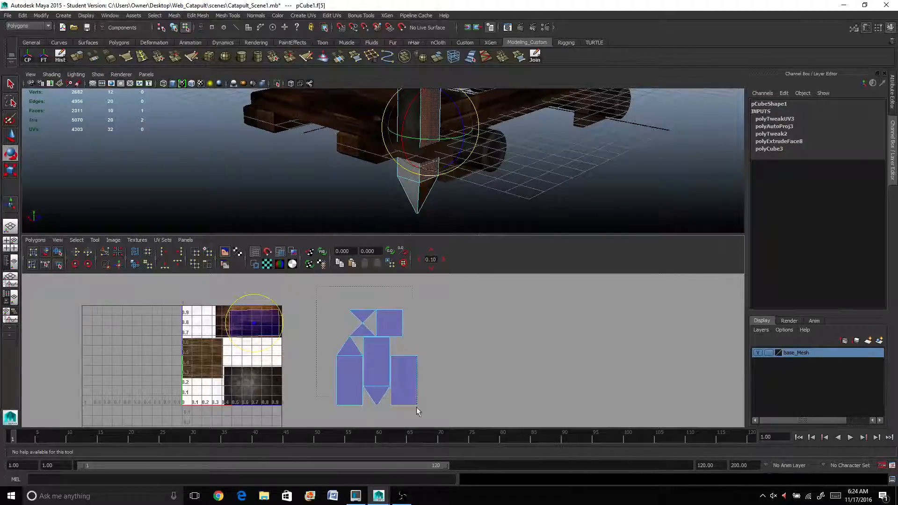
{"action": "left_click_drag", "start_coordinate": [416, 407], "coordinate": [421, 410]}
{"action": "left_click_drag", "start_coordinate": [402, 348], "coordinate": [361, 310]}
Step: Move the other rectangular shell and the two pointed side shells onto the dark wood area, scaling the pointed ones to fit
{"action": "left_click", "coordinate": [397, 326]}
{"action": "key", "text": "w"}
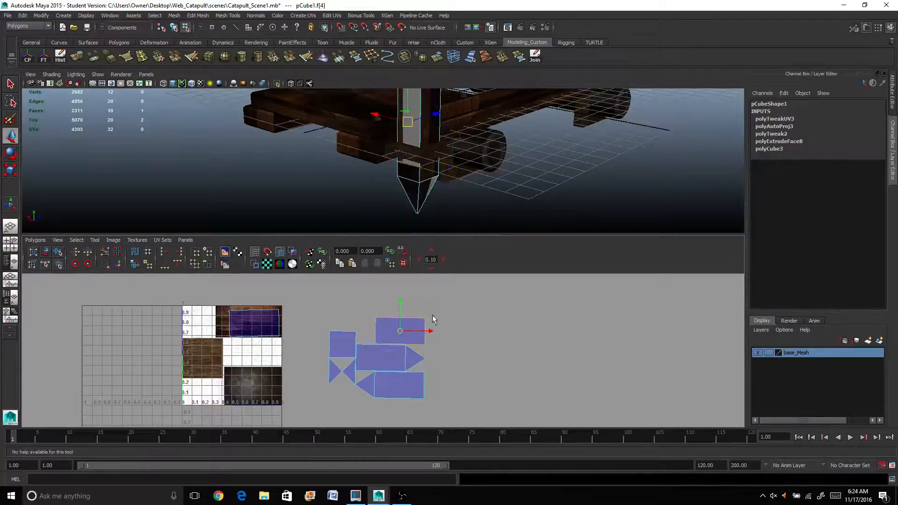
{"action": "left_click_drag", "start_coordinate": [410, 331], "coordinate": [256, 323]}
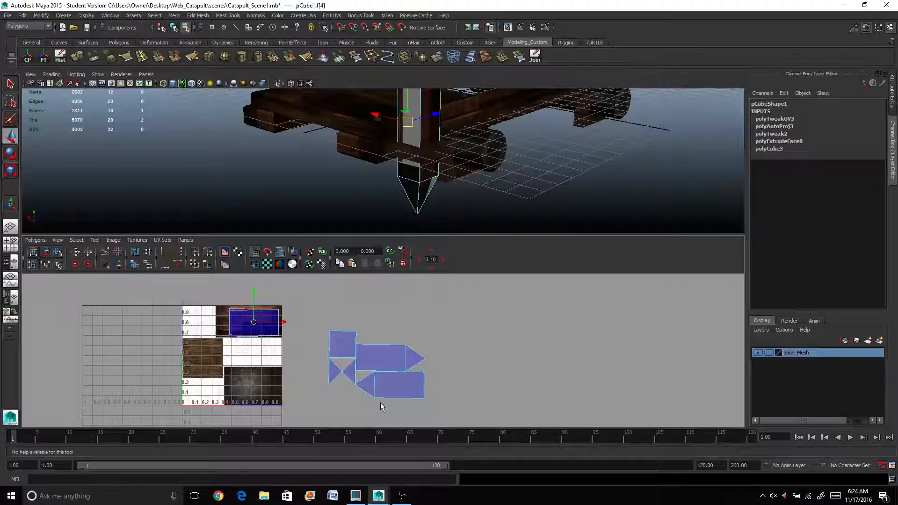
{"action": "left_click_drag", "start_coordinate": [392, 384], "coordinate": [273, 323]}
{"action": "key", "text": "r"}
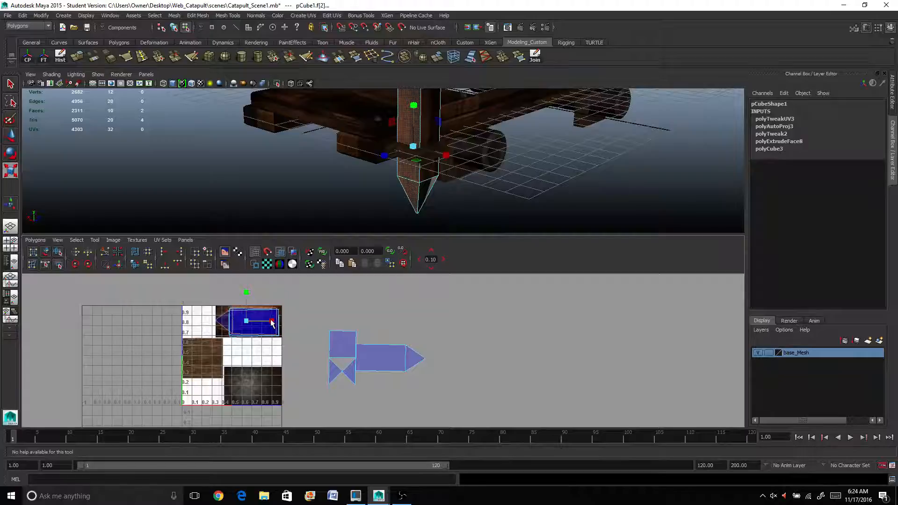
{"action": "left_click", "coordinate": [373, 363]}
{"action": "key", "text": "w"}
{"action": "left_click_drag", "start_coordinate": [392, 361], "coordinate": [273, 322]}
{"action": "key", "text": "r"}
Step: Move the post's square top shell and the two triangular tip shells onto the dark wood area
{"action": "left_click", "coordinate": [332, 344]}
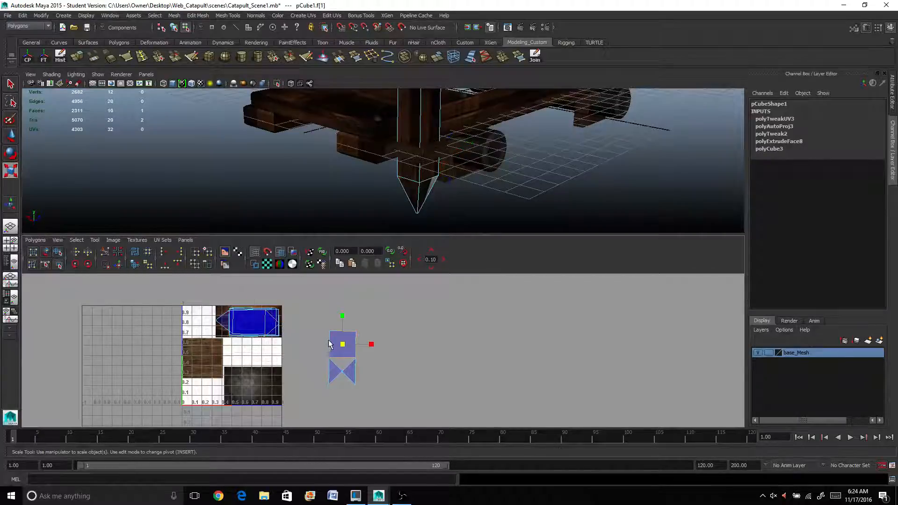
{"action": "key", "text": "w"}
{"action": "left_click_drag", "start_coordinate": [330, 342], "coordinate": [270, 322]}
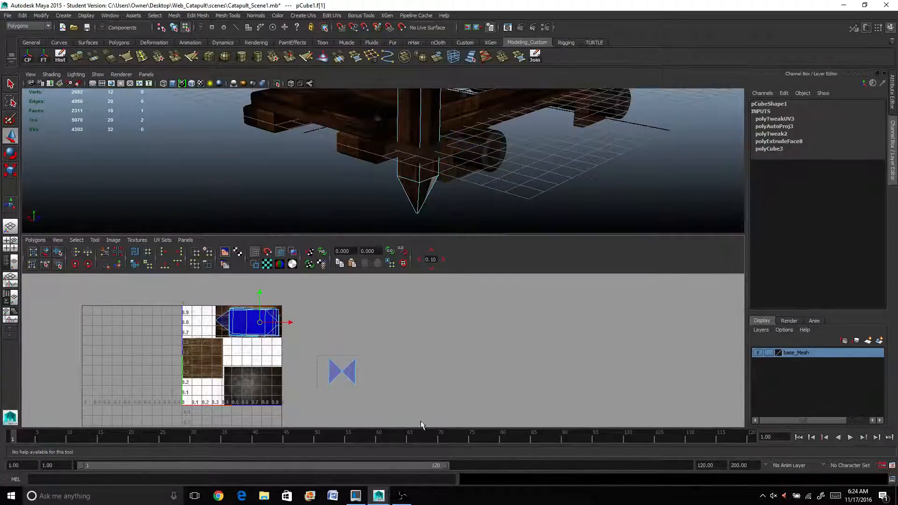
{"action": "left_click_drag", "start_coordinate": [420, 425], "coordinate": [254, 324]}
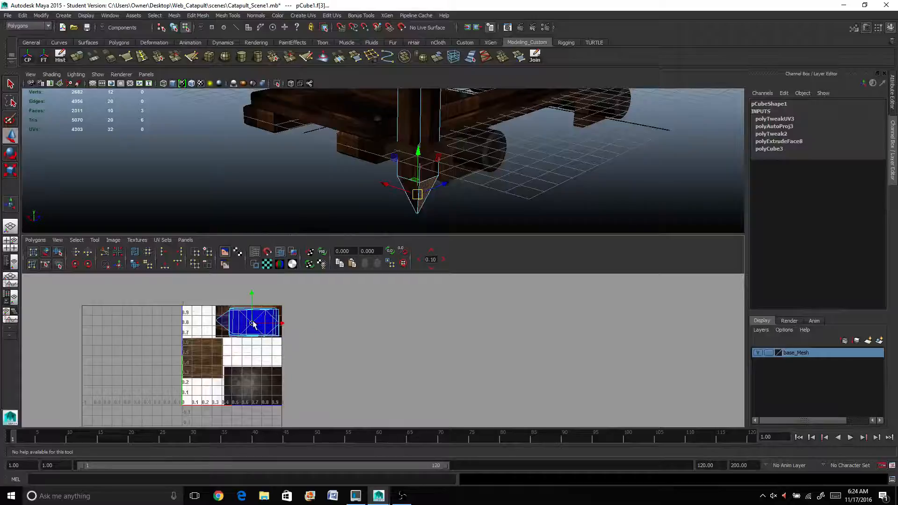
Step: Restore the full-size perspective view, switch the post back to object selection and deselect it
{"action": "left_click_drag", "start_coordinate": [397, 197], "coordinate": [395, 178], "text": "alt"}
{"action": "key", "text": "space"}
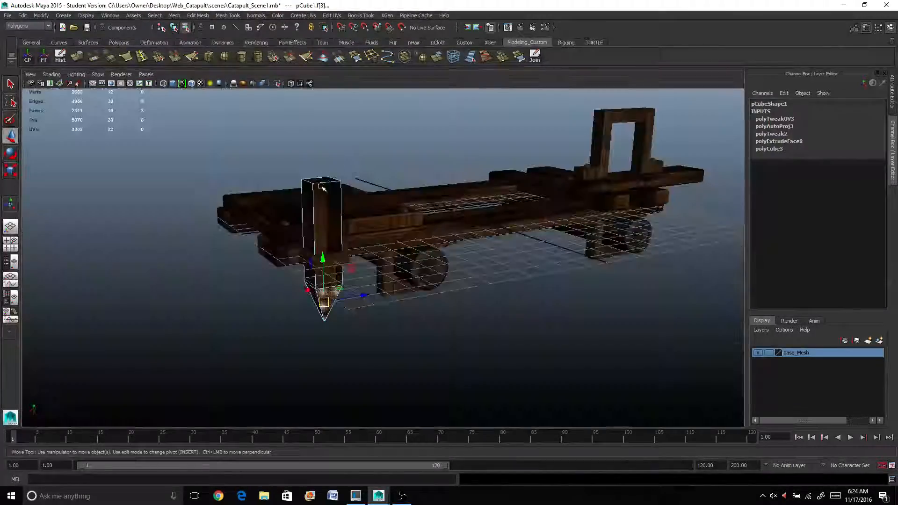
{"action": "mouse_move", "coordinate": [323, 188]}
{"action": "left_mouse_down", "text": "alt"}
{"action": "mouse_move", "coordinate": [236, 170]}
{"action": "mouse_move", "coordinate": [310, 176]}
{"action": "left_mouse_up", "text": "alt"}
{"action": "right_click_drag", "start_coordinate": [314, 174], "coordinate": [330, 163]}
{"action": "left_click", "coordinate": [224, 177]}
Step: Duplicate the deck screw nearest the post, move the copy to about -4.926 in X, and set its Z rotation to 90
{"action": "left_click_drag", "start_coordinate": [225, 176], "coordinate": [344, 275], "text": "alt"}
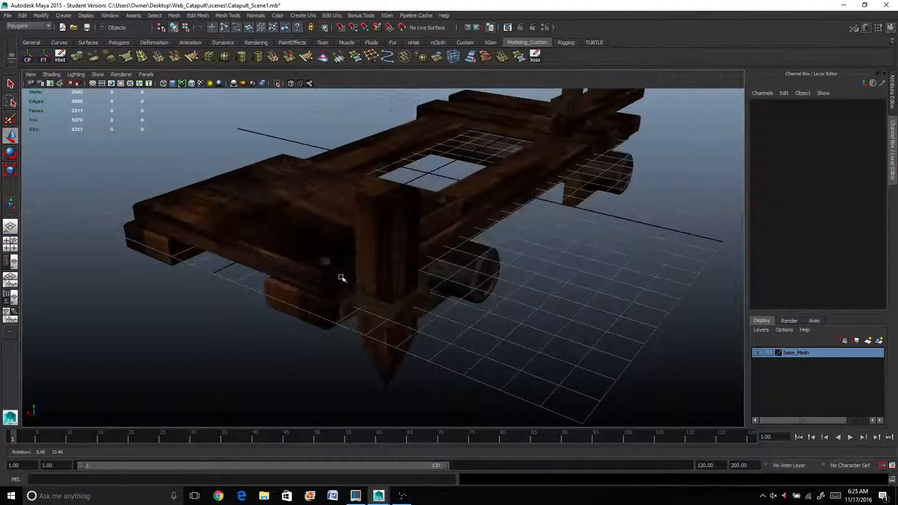
{"action": "right_click_drag", "start_coordinate": [345, 276], "coordinate": [385, 278], "text": "alt"}
{"action": "left_click_drag", "start_coordinate": [385, 277], "coordinate": [213, 166], "text": "alt"}
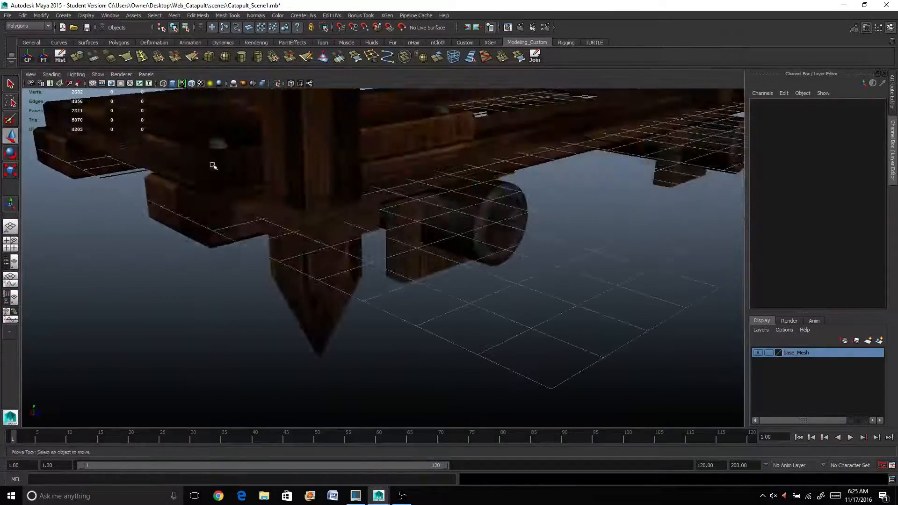
{"action": "left_click", "coordinate": [218, 143]}
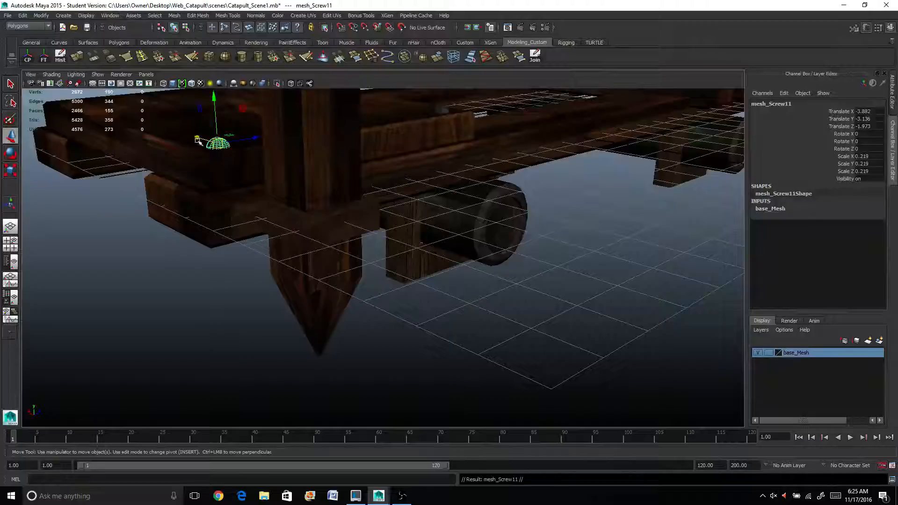
{"action": "left_click_drag", "start_coordinate": [197, 137], "coordinate": [223, 150]}
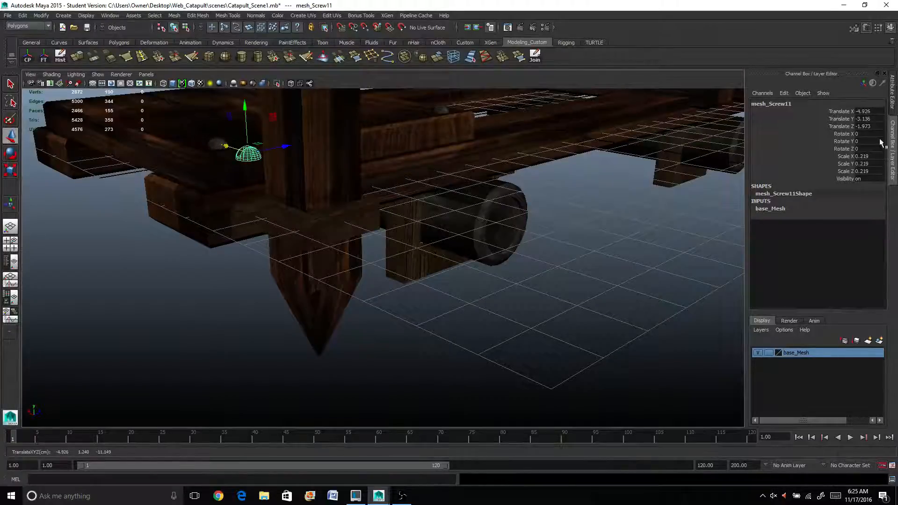
{"action": "type", "text": "90"}
{"action": "key", "text": "Return"}
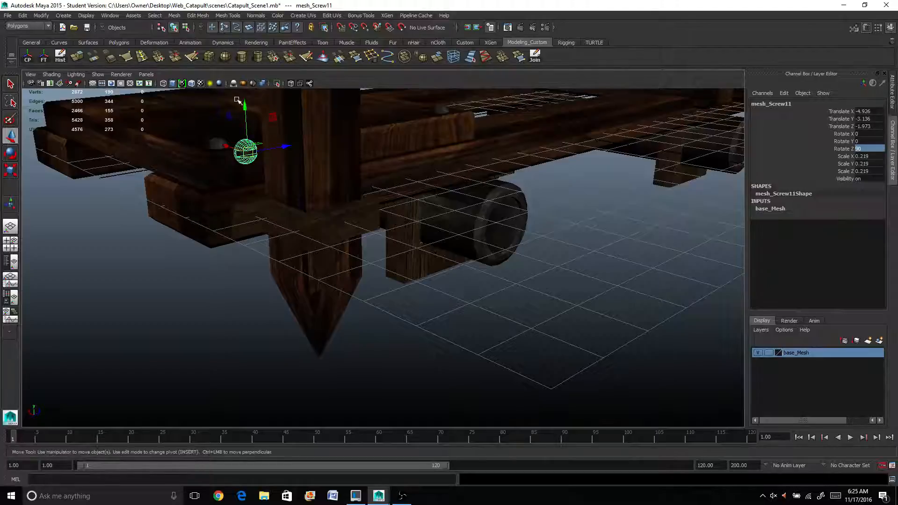
Step: Position the rotated screw at the side bracket, at about -4.842 in X, -4.467 in Y and 0.284 in Z, and duplicate it
{"action": "left_click_drag", "start_coordinate": [244, 104], "coordinate": [392, 205]}
{"action": "left_click_drag", "start_coordinate": [255, 237], "coordinate": [257, 209]}
{"action": "key", "text": "ctrl+d"}
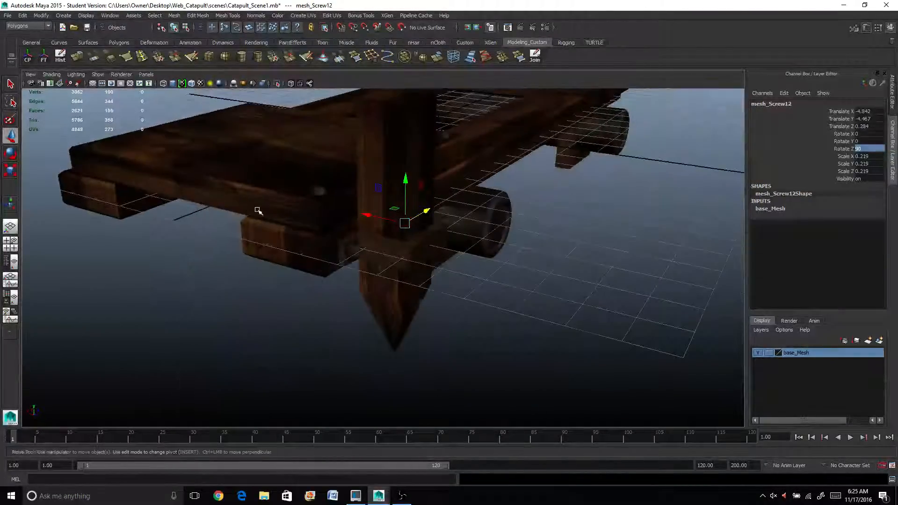
{"action": "left_click_drag", "start_coordinate": [297, 257], "coordinate": [378, 245], "text": "alt"}
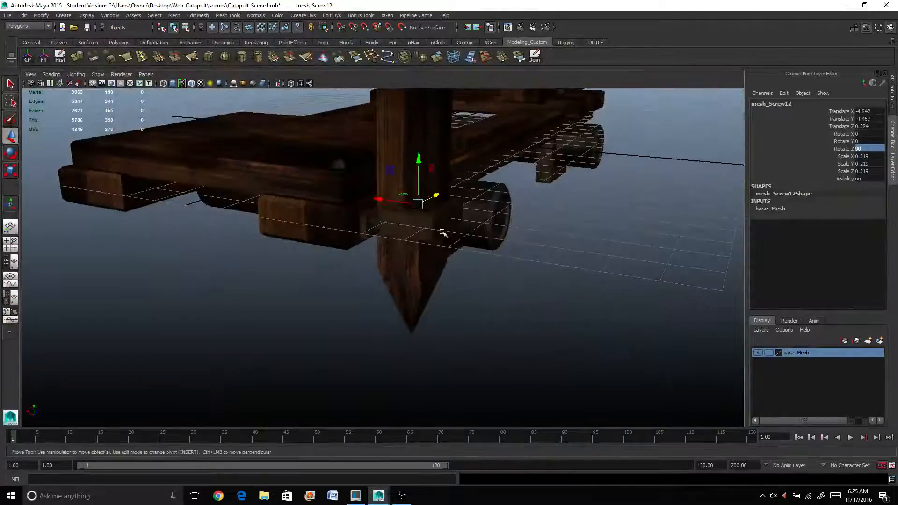
{"action": "left_click_drag", "start_coordinate": [442, 233], "coordinate": [441, 231], "text": "alt"}
{"action": "left_click_drag", "start_coordinate": [497, 233], "coordinate": [404, 222], "text": "alt"}
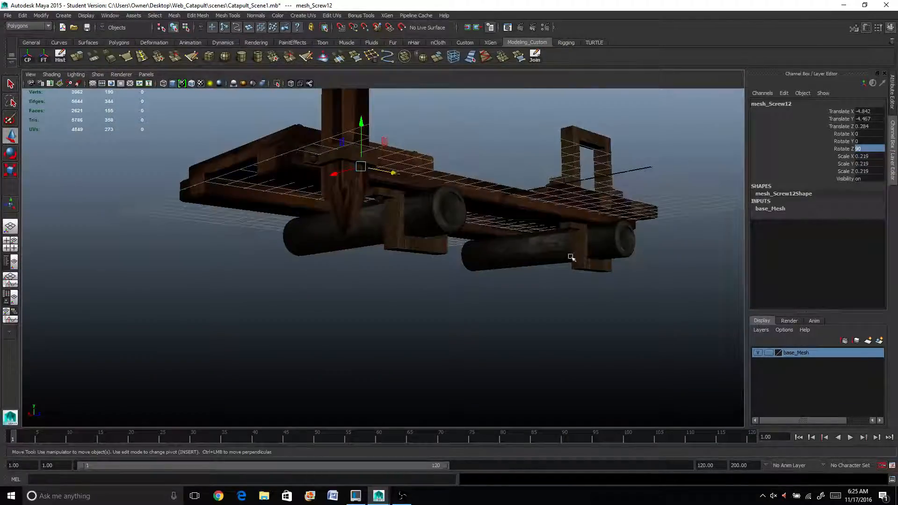
Step: Select the side bracket around the pointed post together with the two screws that fasten it
{"action": "left_click_drag", "start_coordinate": [314, 185], "coordinate": [493, 201], "text": "alt"}
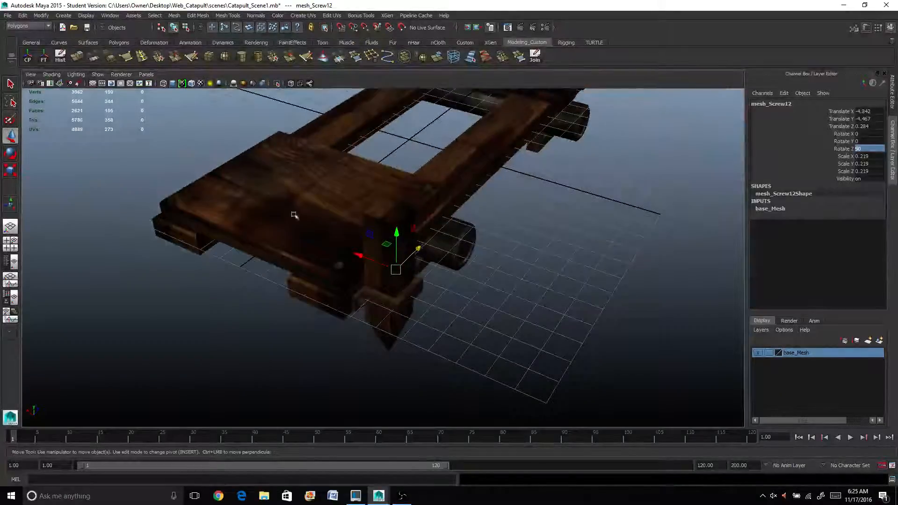
{"action": "left_click_drag", "start_coordinate": [294, 215], "coordinate": [310, 185], "text": "alt"}
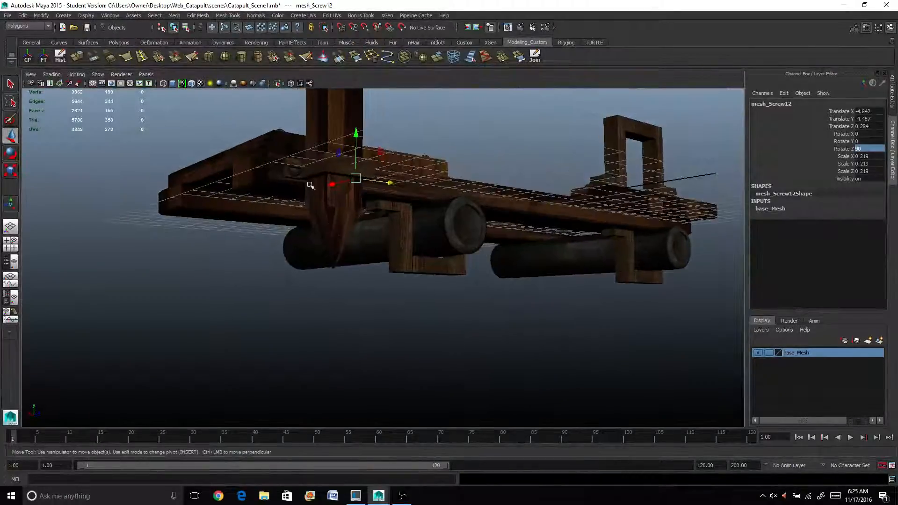
{"action": "key", "text": "q"}
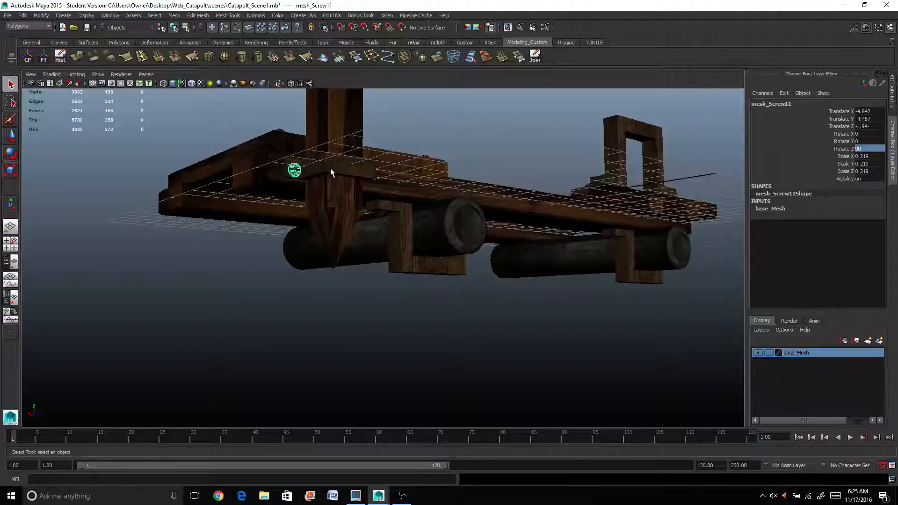
{"action": "left_click", "coordinate": [334, 167], "text": "shift"}
{"action": "left_click_drag", "start_coordinate": [334, 167], "coordinate": [311, 185], "text": "alt"}
{"action": "left_click", "coordinate": [267, 200], "text": "shift"}
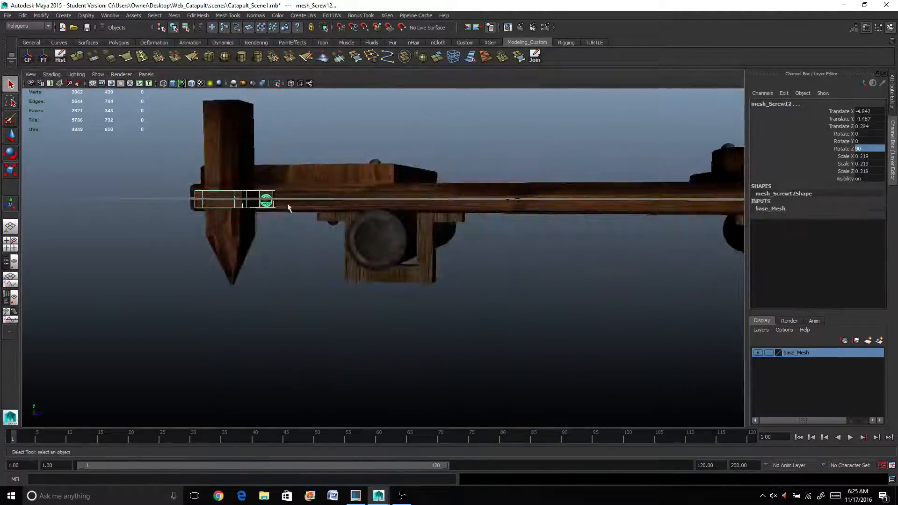
Step: Add both axle brackets beneath the same side rail, along with their four screws, to the selection
{"action": "left_click", "coordinate": [349, 268], "text": "shift"}
{"action": "left_click_drag", "start_coordinate": [349, 269], "coordinate": [457, 204], "text": "alt"}
{"action": "left_click", "coordinate": [363, 202], "text": "shift"}
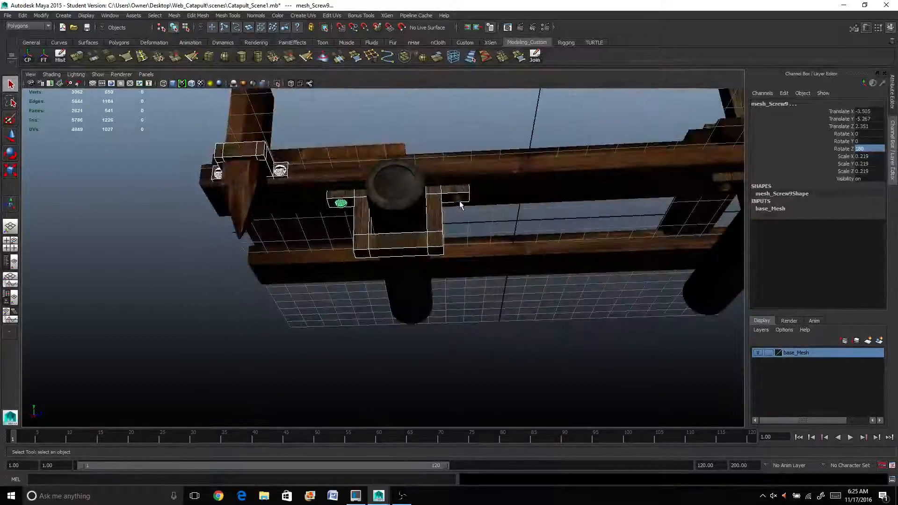
{"action": "middle_click_drag", "start_coordinate": [475, 194], "coordinate": [220, 204], "text": "alt"}
{"action": "right_click_drag", "start_coordinate": [221, 204], "coordinate": [309, 235], "text": "alt"}
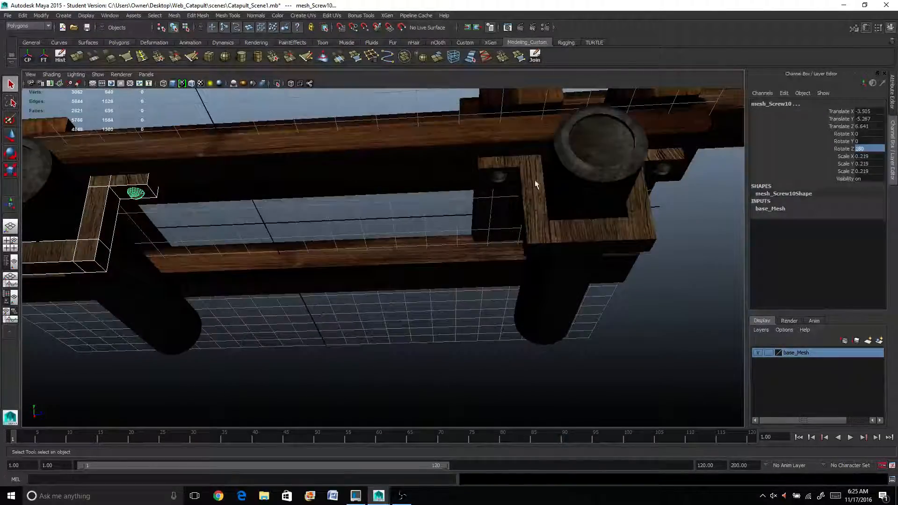
{"action": "left_click", "coordinate": [504, 180], "text": "shift"}
{"action": "left_click", "coordinate": [532, 195], "text": "shift"}
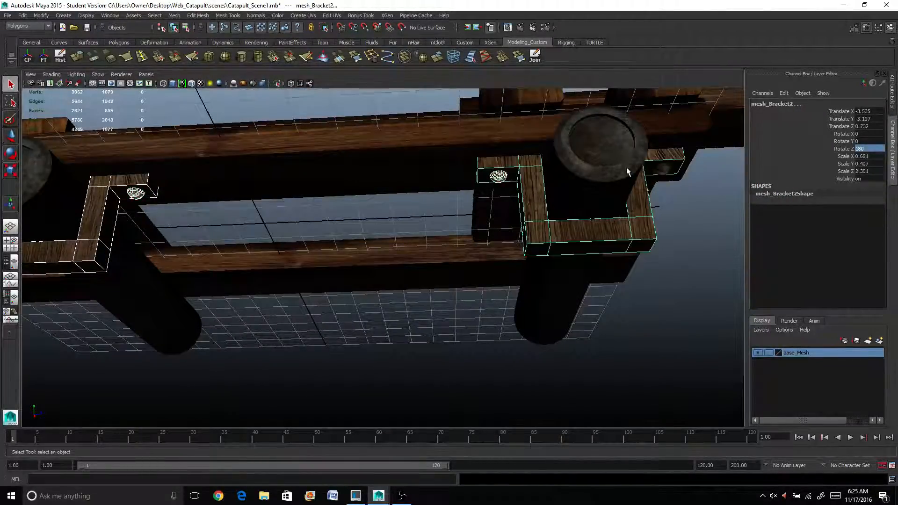
{"action": "left_click", "coordinate": [664, 170], "text": "shift"}
Step: Add the upright frame on the far-end beam and its two base screws to the selection
{"action": "left_click_drag", "start_coordinate": [646, 186], "coordinate": [605, 217], "text": "alt"}
{"action": "left_click", "coordinate": [578, 164]}
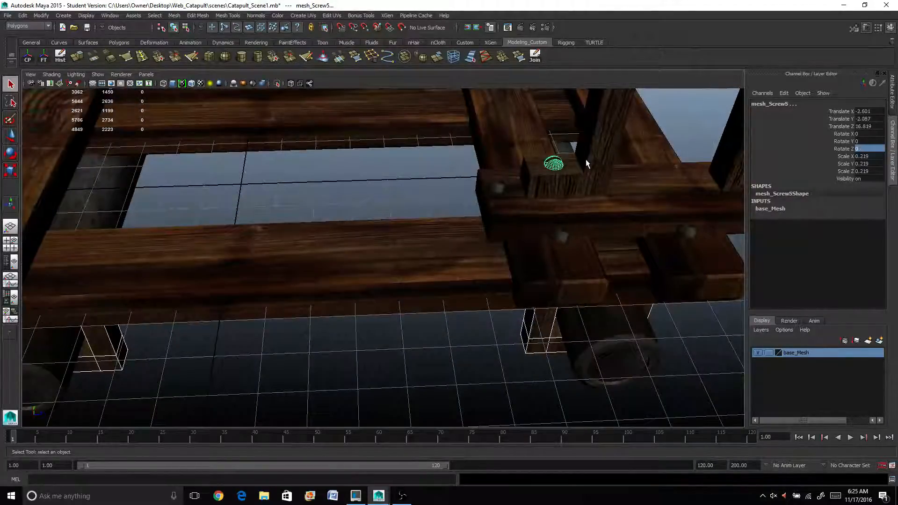
{"action": "left_click_drag", "start_coordinate": [578, 164], "coordinate": [668, 217], "text": "alt"}
{"action": "left_click", "coordinate": [665, 217], "text": "shift"}
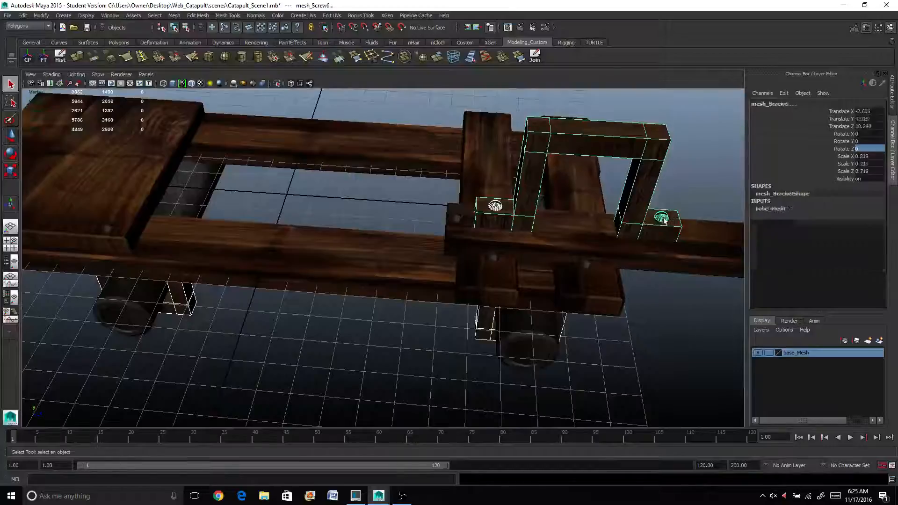
{"action": "scroll", "coordinate": [475, 263], "scroll_direction": "down", "scroll_amount": 4}
{"action": "left_click_drag", "start_coordinate": [475, 262], "coordinate": [442, 227], "text": "alt"}
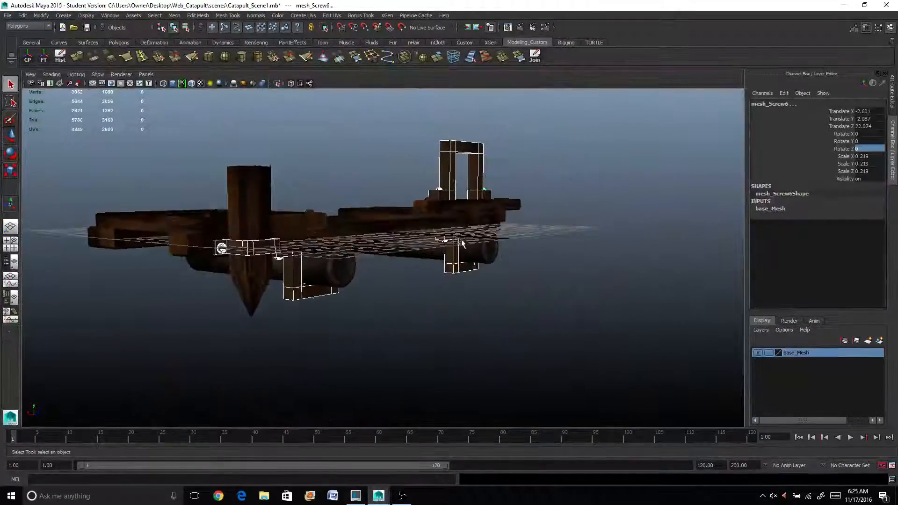
{"action": "key", "text": "ctrl+g"}
{"action": "left_click_drag", "start_coordinate": [323, 249], "coordinate": [403, 220], "text": "alt"}
{"action": "key", "text": "w"}
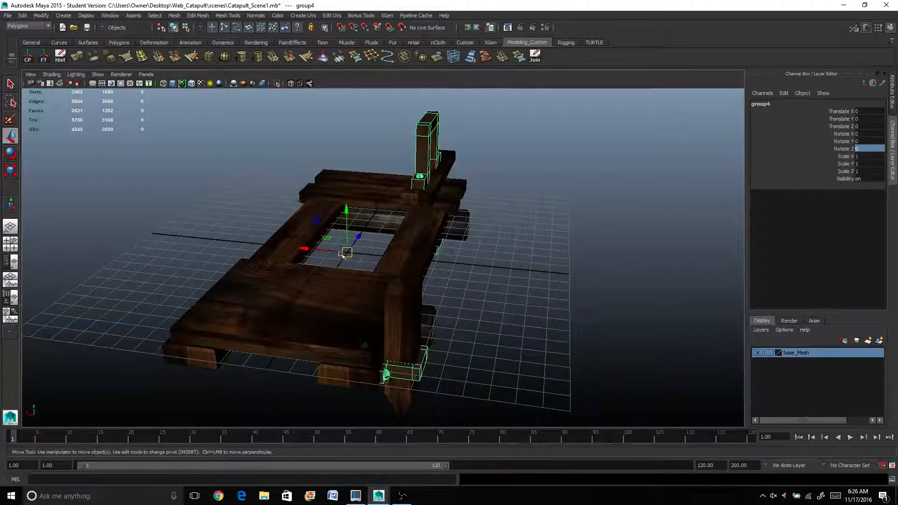
{"action": "left_click_drag", "start_coordinate": [519, 280], "coordinate": [499, 256], "text": "alt"}
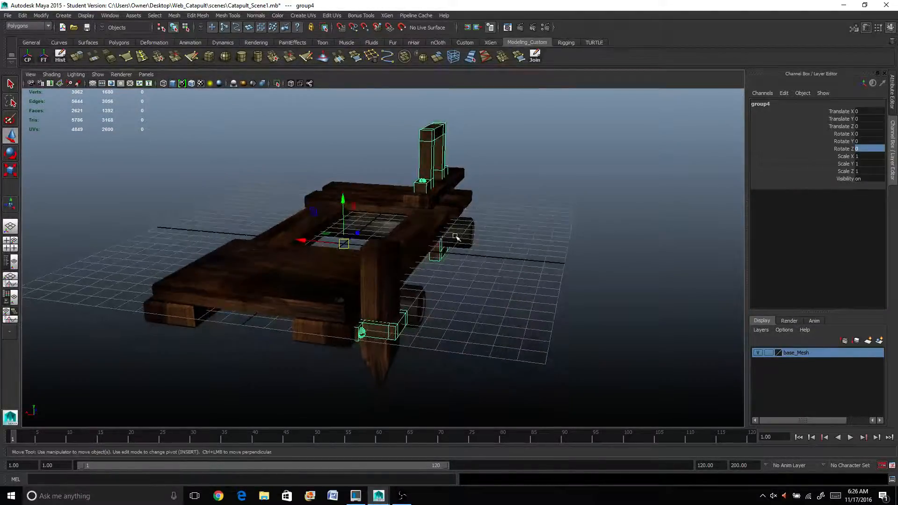
{"action": "key", "text": "ctrl+z"}
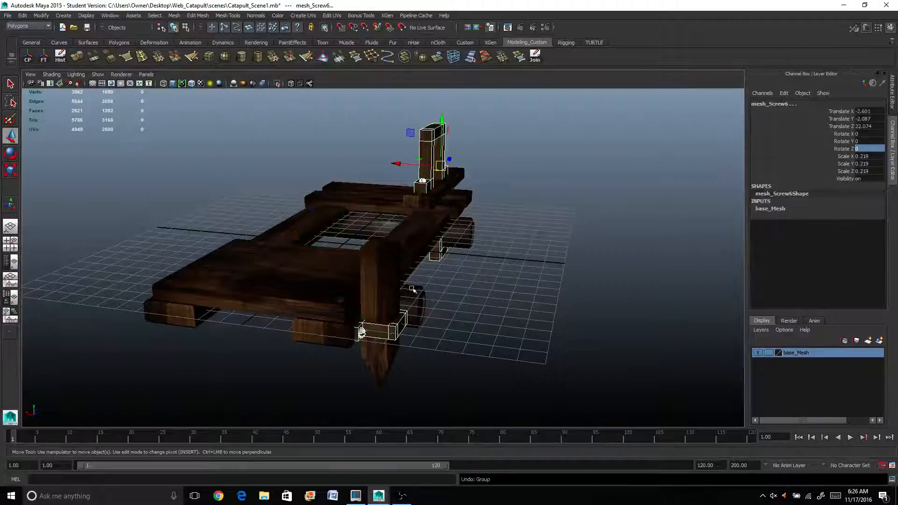
Step: Add the pointed post to the selection and group it with the brackets, upright frame and screws
{"action": "left_click", "coordinate": [387, 297]}
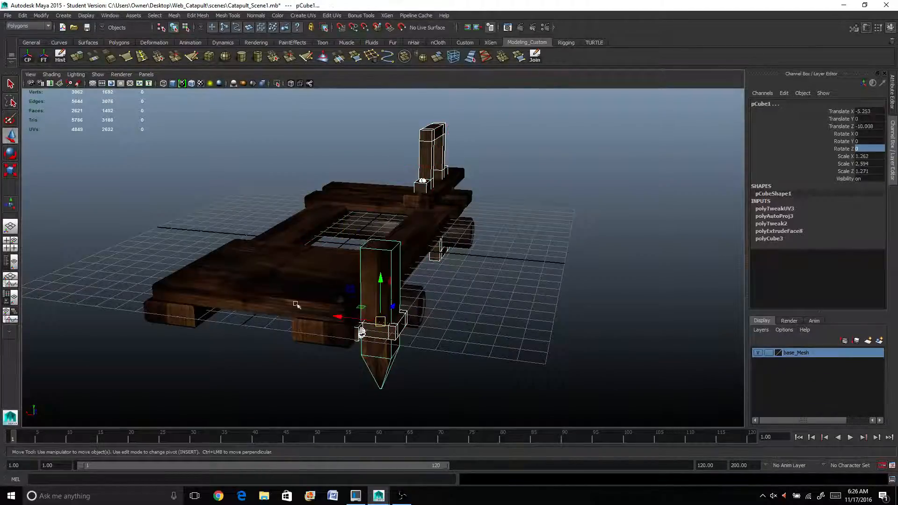
{"action": "key", "text": "ctrl+g"}
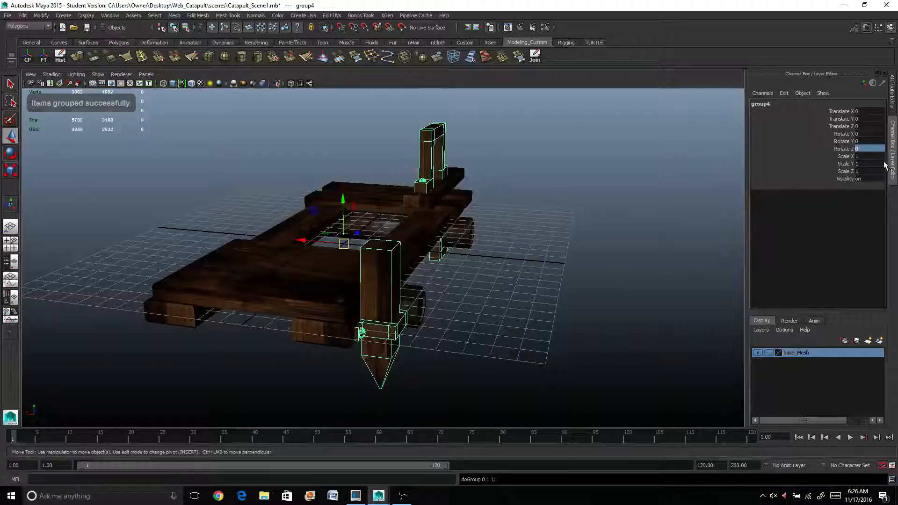
Step: Try mirroring a duplicate of the group with a Scale X of -1, and undo back to the original group
{"action": "key", "text": "ctrl+g"}
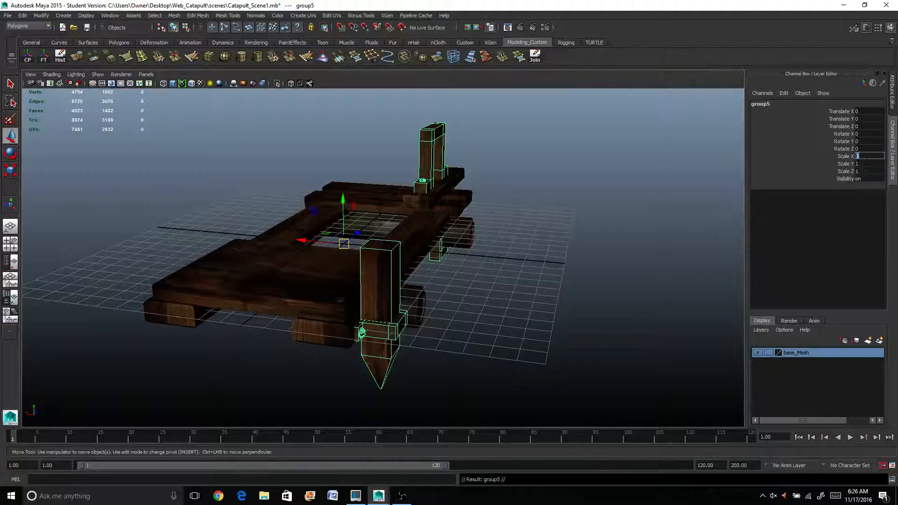
{"action": "key", "text": "Return"}
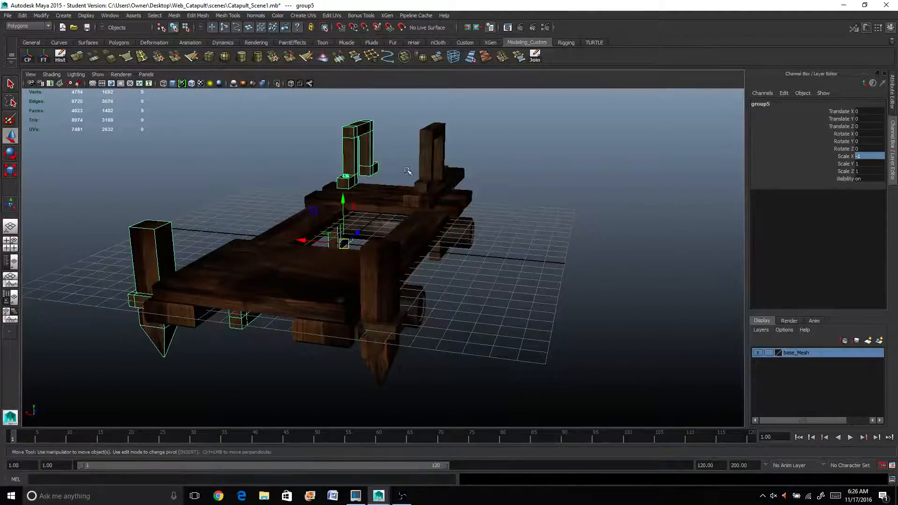
{"action": "mouse_move", "coordinate": [415, 170]}
{"action": "left_mouse_down", "text": "alt"}
{"action": "mouse_move", "coordinate": [467, 177]}
{"action": "mouse_move", "coordinate": [403, 177]}
{"action": "left_mouse_up", "text": "alt"}
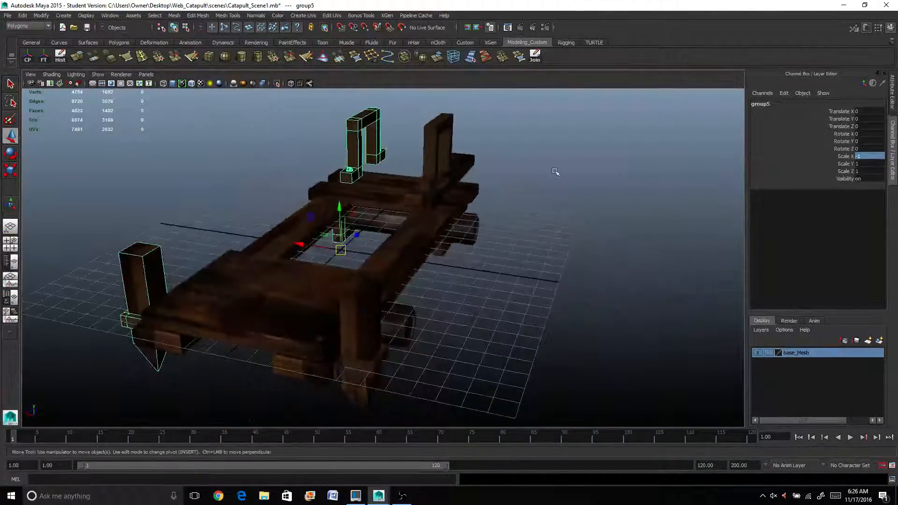
{"action": "left_click_drag", "start_coordinate": [552, 174], "coordinate": [528, 170], "text": "alt"}
{"action": "key", "text": "ctrl+z"}
{"action": "key", "text": "ctrl+z"}
{"action": "key", "text": "ctrl+z"}
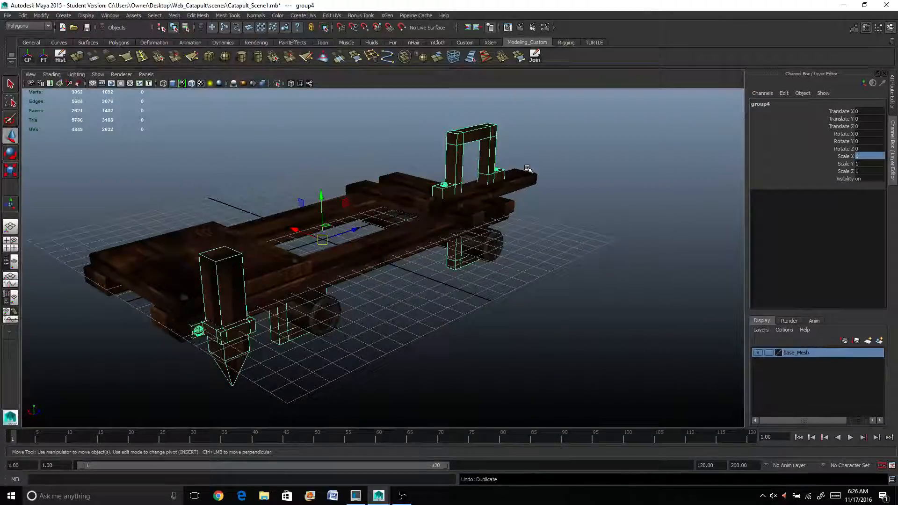
Step: Add the beam beneath the upright frame and its end screw to the selection, group everything, and duplicate the new group
{"action": "scroll", "coordinate": [471, 198], "scroll_direction": "up", "scroll_amount": 2}
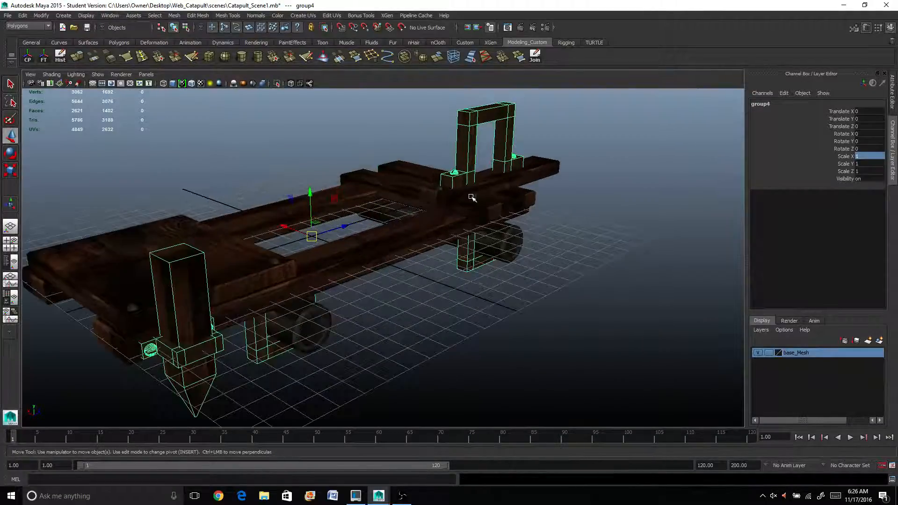
{"action": "left_click", "coordinate": [455, 193]}
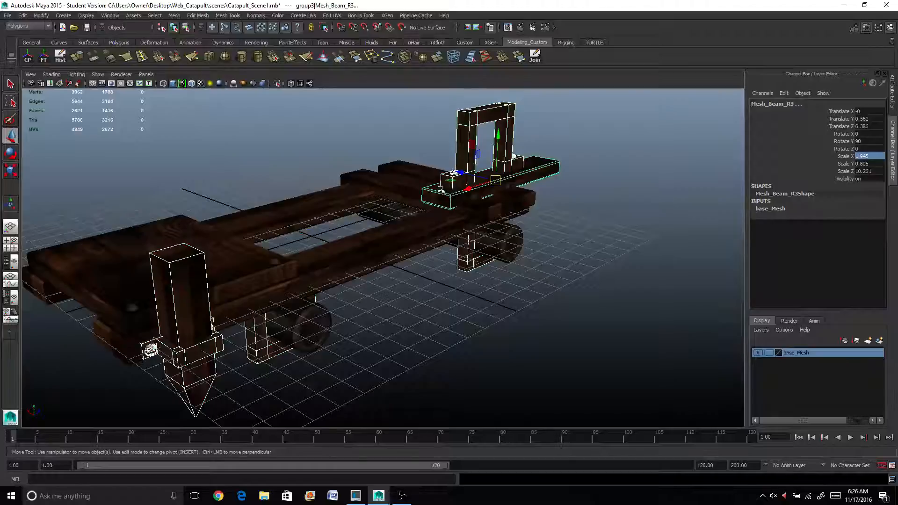
{"action": "left_click", "coordinate": [442, 189]}
{"action": "left_click_drag", "start_coordinate": [514, 264], "coordinate": [537, 272], "text": "alt"}
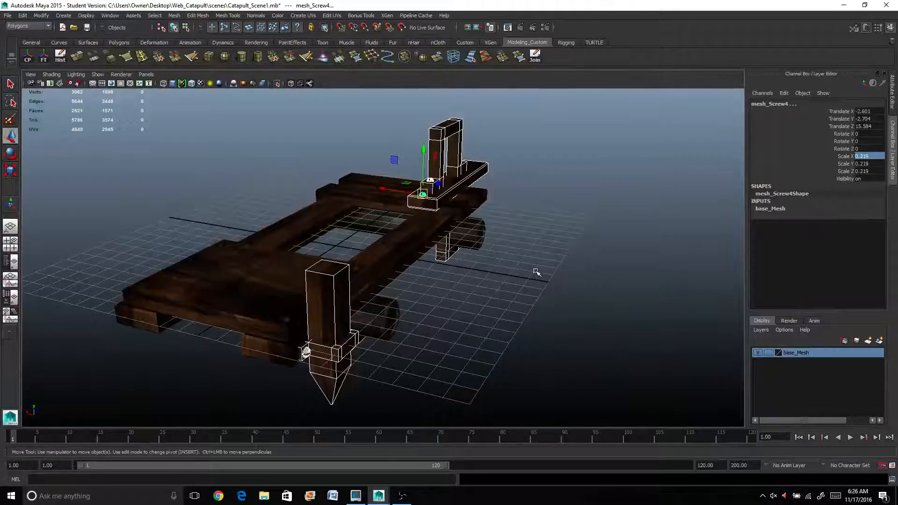
{"action": "key", "text": "ctrl+g"}
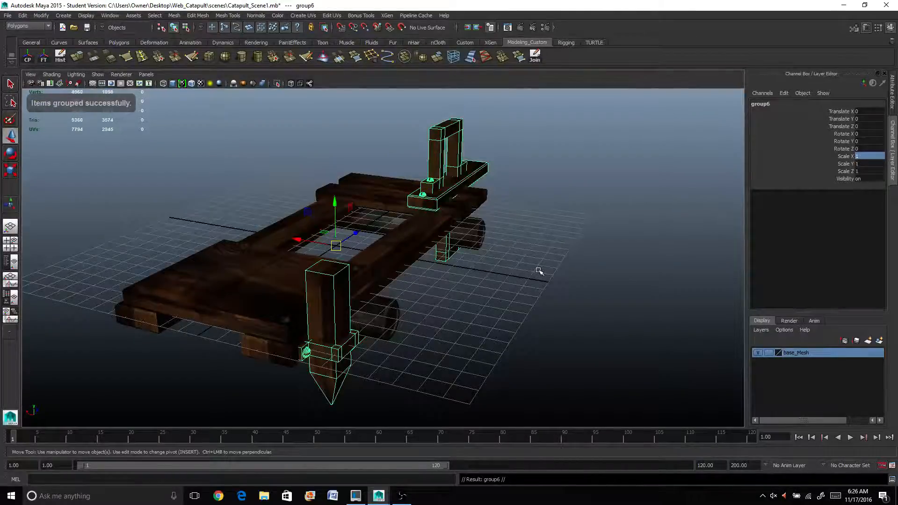
Step: Mirror the duplicated group to the opposite side of the base with a Scale X of -1, and deselect it
{"action": "left_click", "coordinate": [865, 156]}
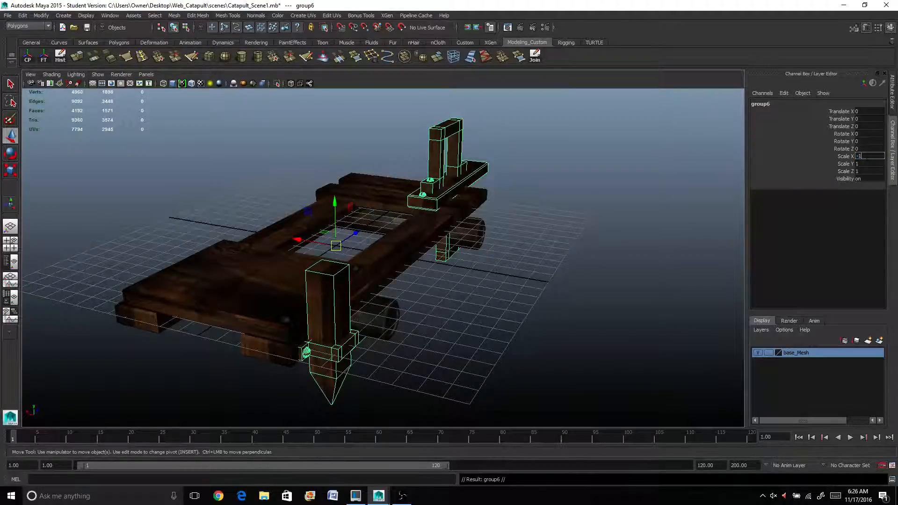
{"action": "type", "text": "-1"}
{"action": "key", "text": "Return"}
{"action": "left_click", "coordinate": [495, 303]}
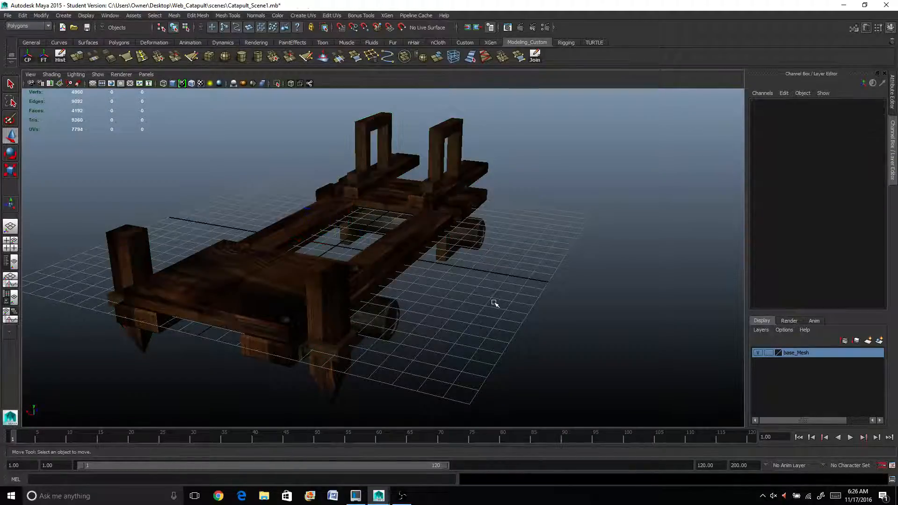
Step: Select the two deck screws on the original post's side, group them, and duplicate that group
{"action": "left_click_drag", "start_coordinate": [495, 303], "coordinate": [475, 316], "text": "alt"}
{"action": "scroll", "coordinate": [371, 330], "scroll_direction": "up", "scroll_amount": 4}
{"action": "middle_click_drag", "start_coordinate": [371, 331], "coordinate": [556, 292], "text": "alt"}
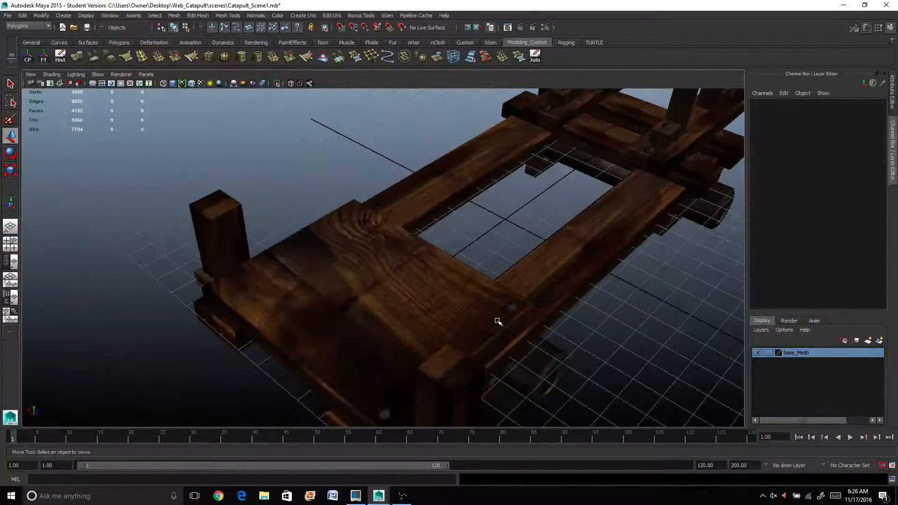
{"action": "scroll", "coordinate": [498, 322], "scroll_direction": "down", "scroll_amount": 2}
{"action": "left_click_drag", "start_coordinate": [464, 327], "coordinate": [522, 265], "text": "alt"}
{"action": "left_click", "coordinate": [505, 300]}
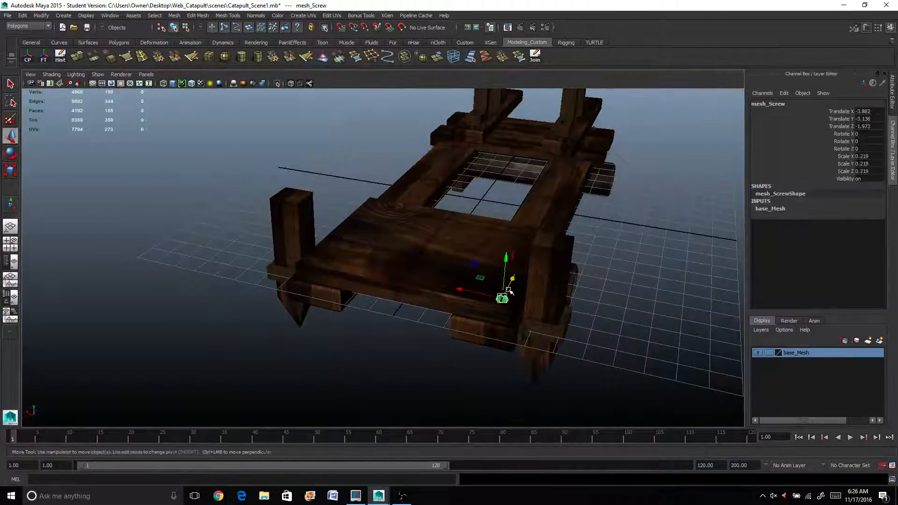
{"action": "left_click_drag", "start_coordinate": [505, 300], "coordinate": [513, 286], "text": "alt"}
{"action": "left_click", "coordinate": [533, 270], "text": "shift"}
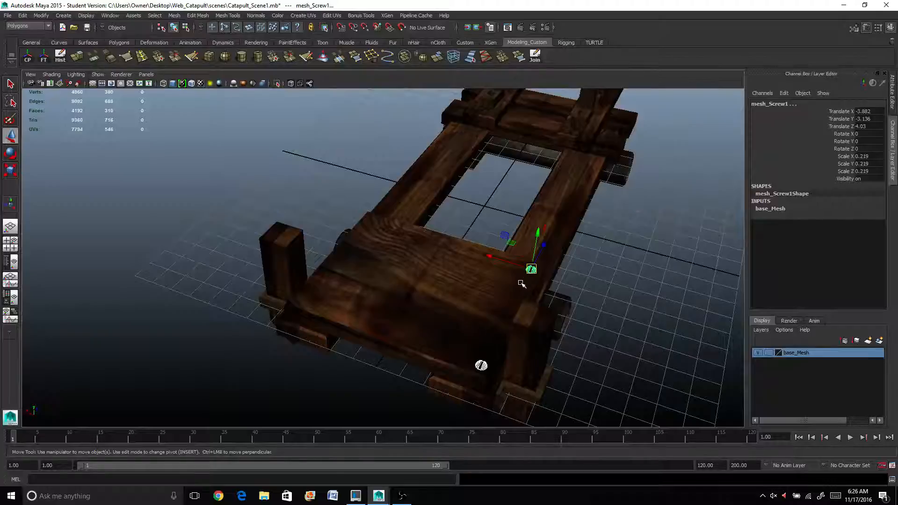
{"action": "key", "text": "ctrl+g"}
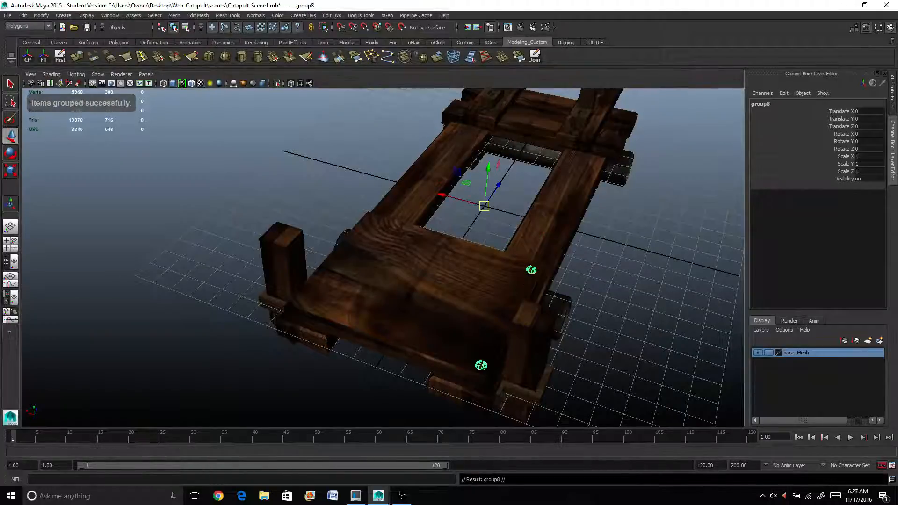
Step: Mirror the duplicated deck screws across the platform by setting their group's Scale X to -1, and deselect them
{"action": "double_click", "coordinate": [867, 156]}
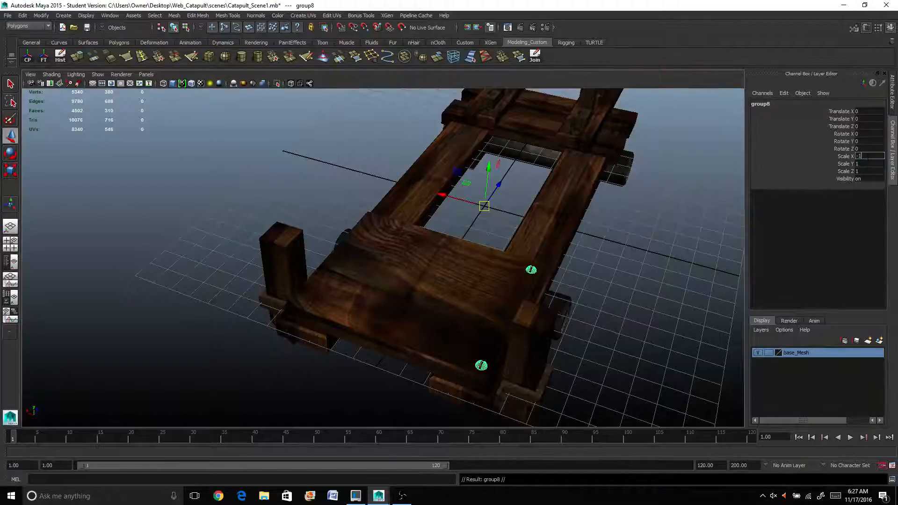
{"action": "key", "text": "Return"}
{"action": "left_click", "coordinate": [173, 210]}
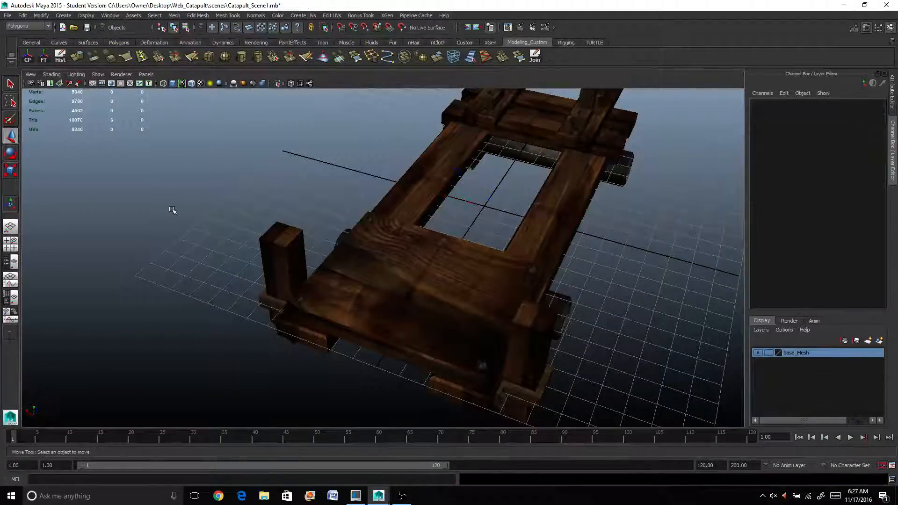
{"action": "left_click_drag", "start_coordinate": [428, 316], "coordinate": [354, 222], "text": "alt"}
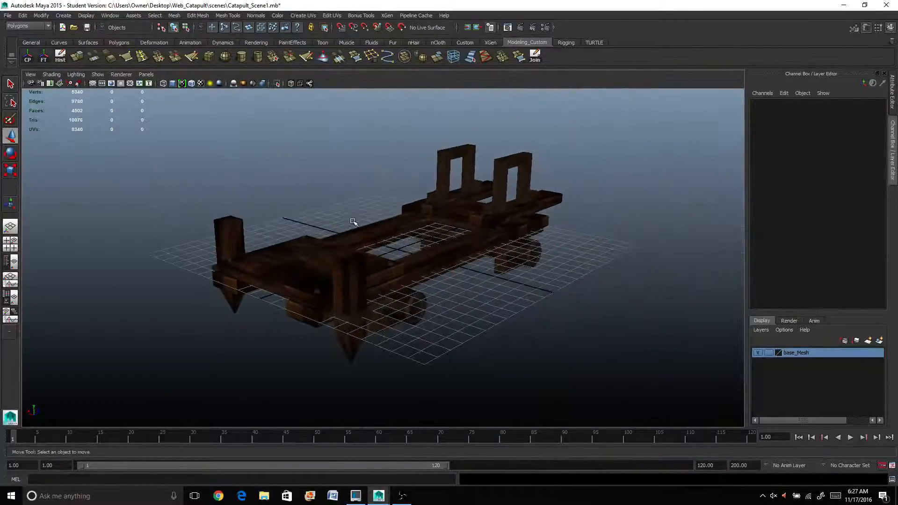
{"action": "scroll", "coordinate": [357, 236], "scroll_direction": "up", "scroll_amount": 1}
{"action": "scroll", "coordinate": [362, 235], "scroll_direction": "up", "scroll_amount": 2}
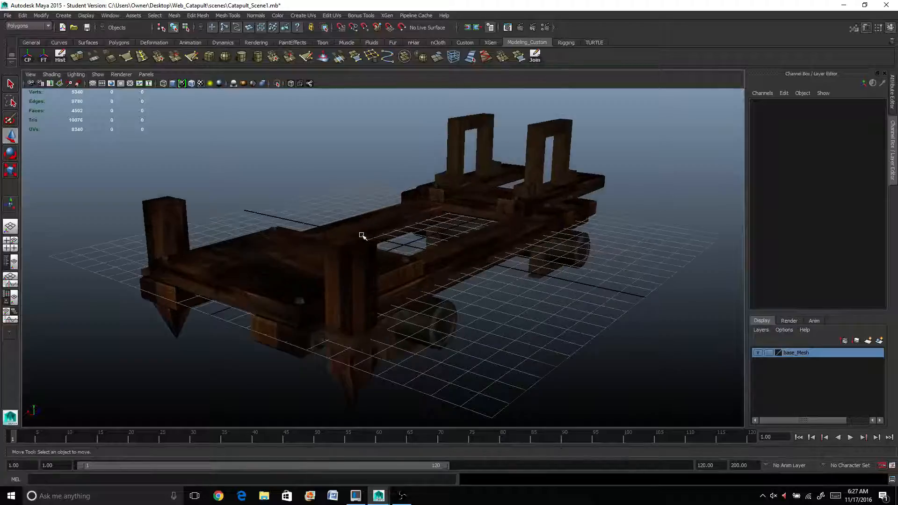
{"action": "left_click_drag", "start_coordinate": [363, 236], "coordinate": [437, 233], "text": "alt"}
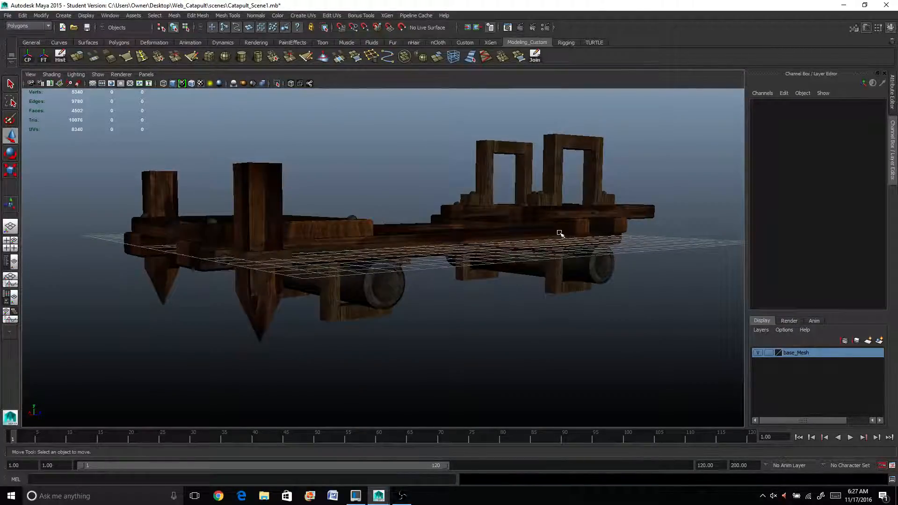
{"action": "scroll", "coordinate": [560, 234], "scroll_direction": "down", "scroll_amount": 1}
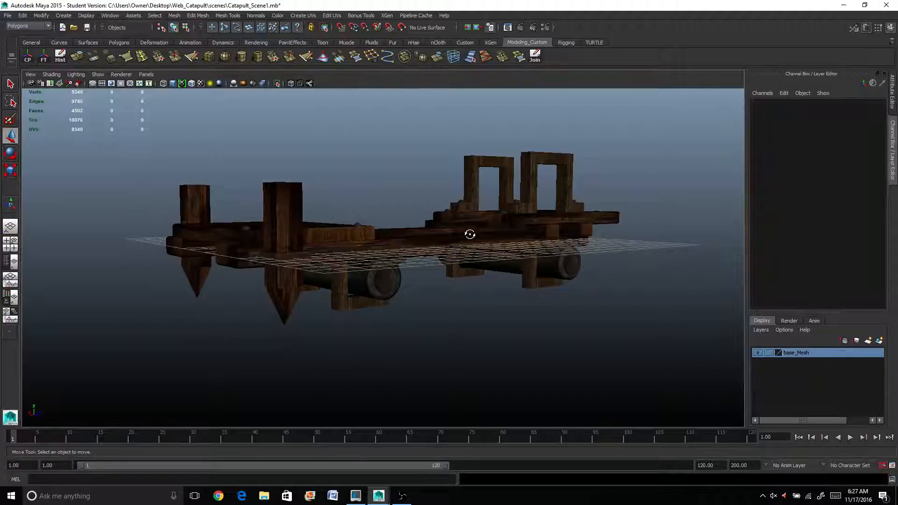
{"action": "left_click_drag", "start_coordinate": [470, 235], "coordinate": [489, 243], "text": "alt"}
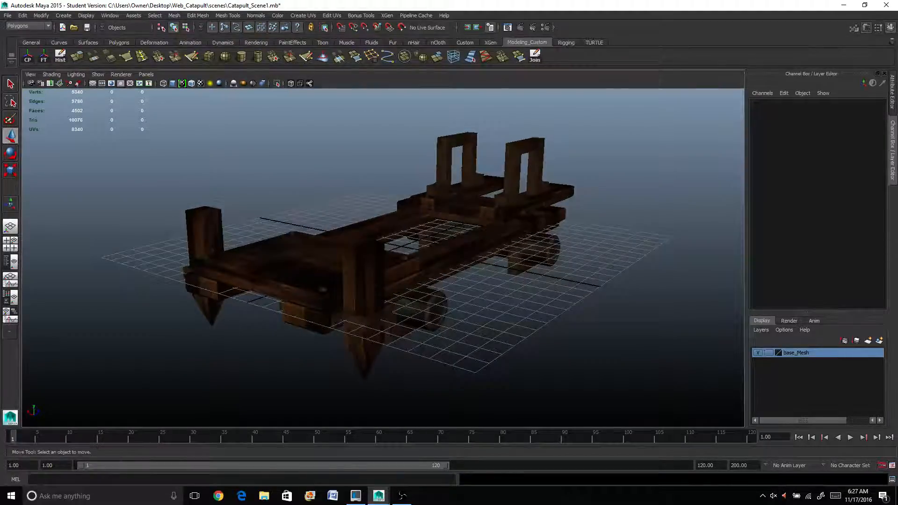